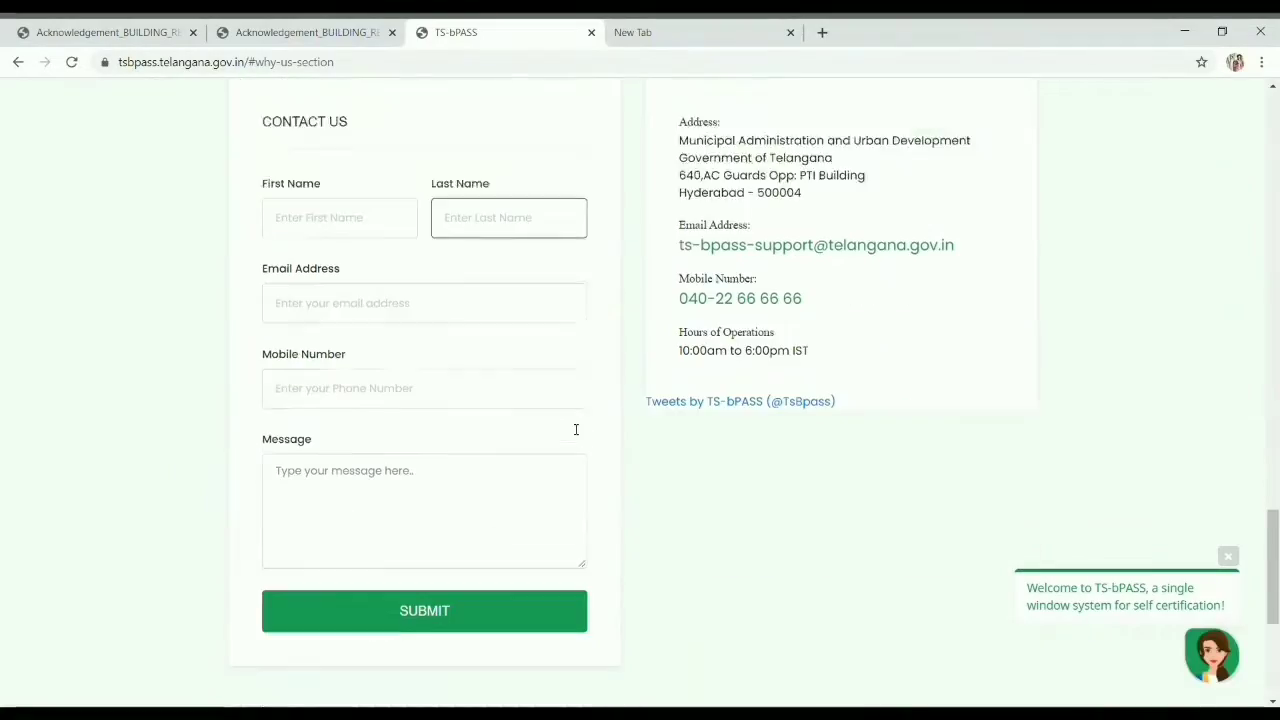
Step: Load tsbpass.telangana.gov.in in the empty new tab by typing 'ts' in the address bar
scroll(571, 314, "up", 10)
scroll(576, 320, "up", 8)
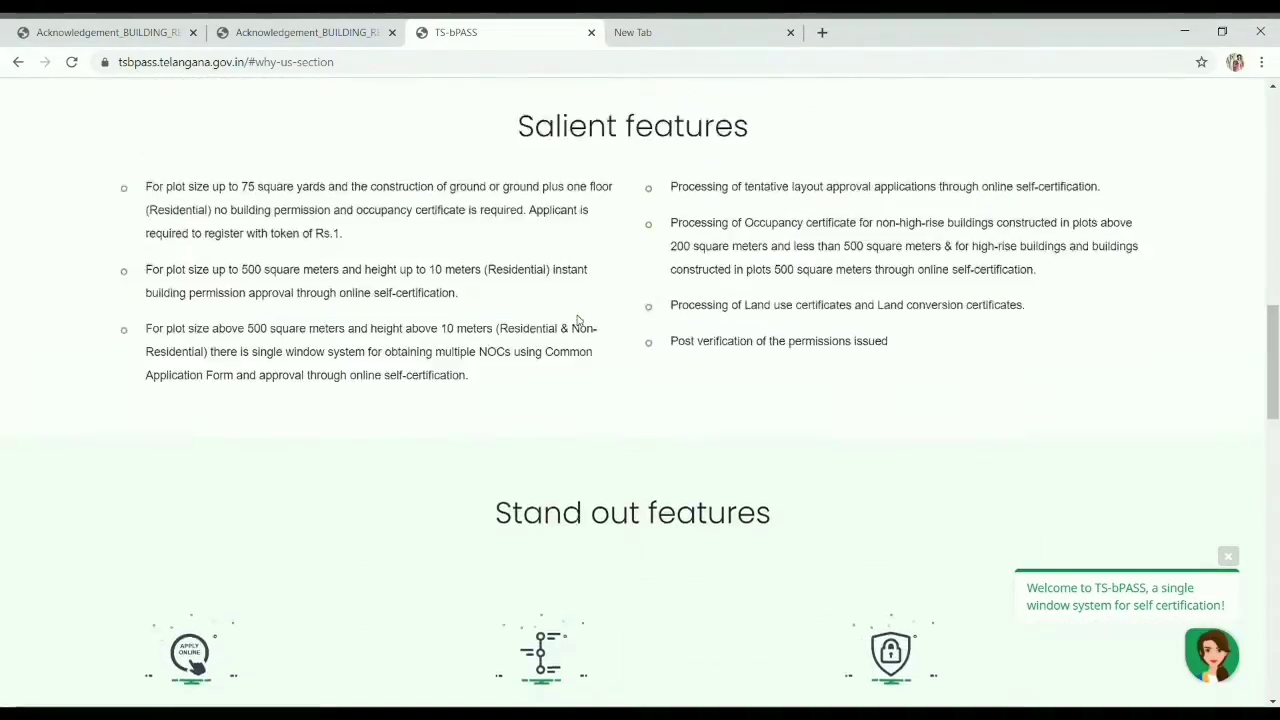
scroll(583, 320, "up", 5)
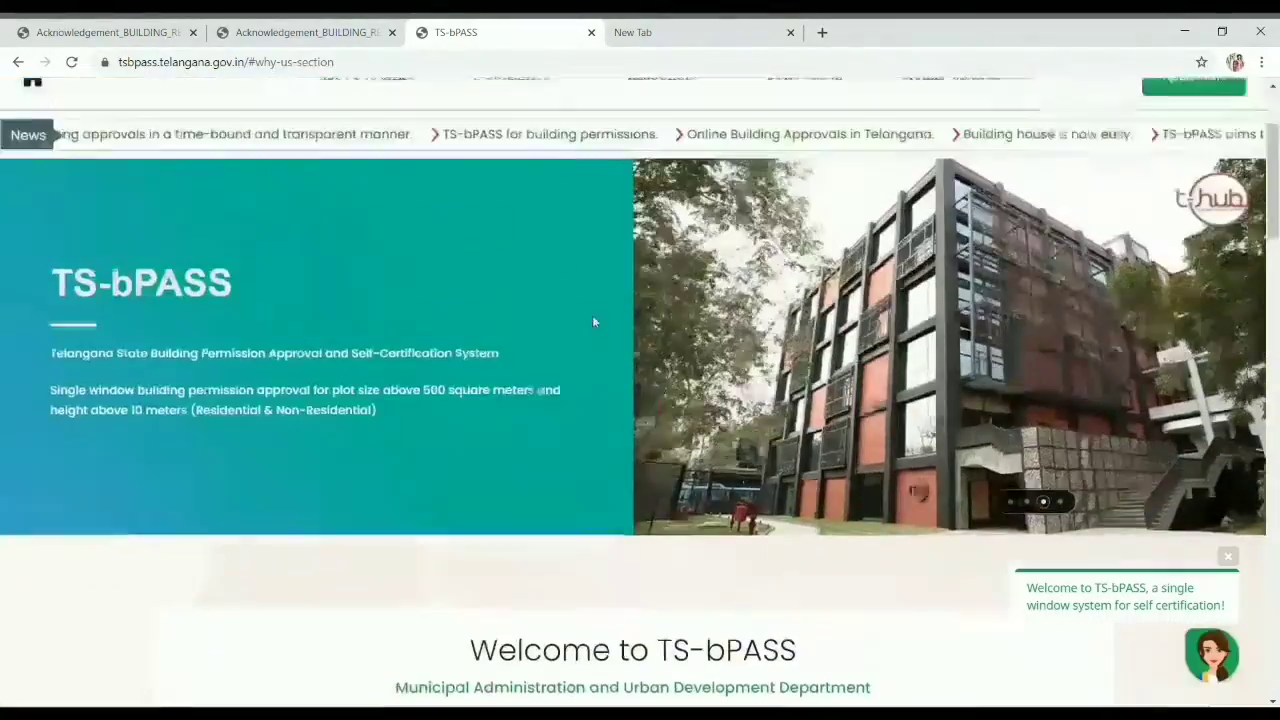
scroll(592, 322, "down", 2)
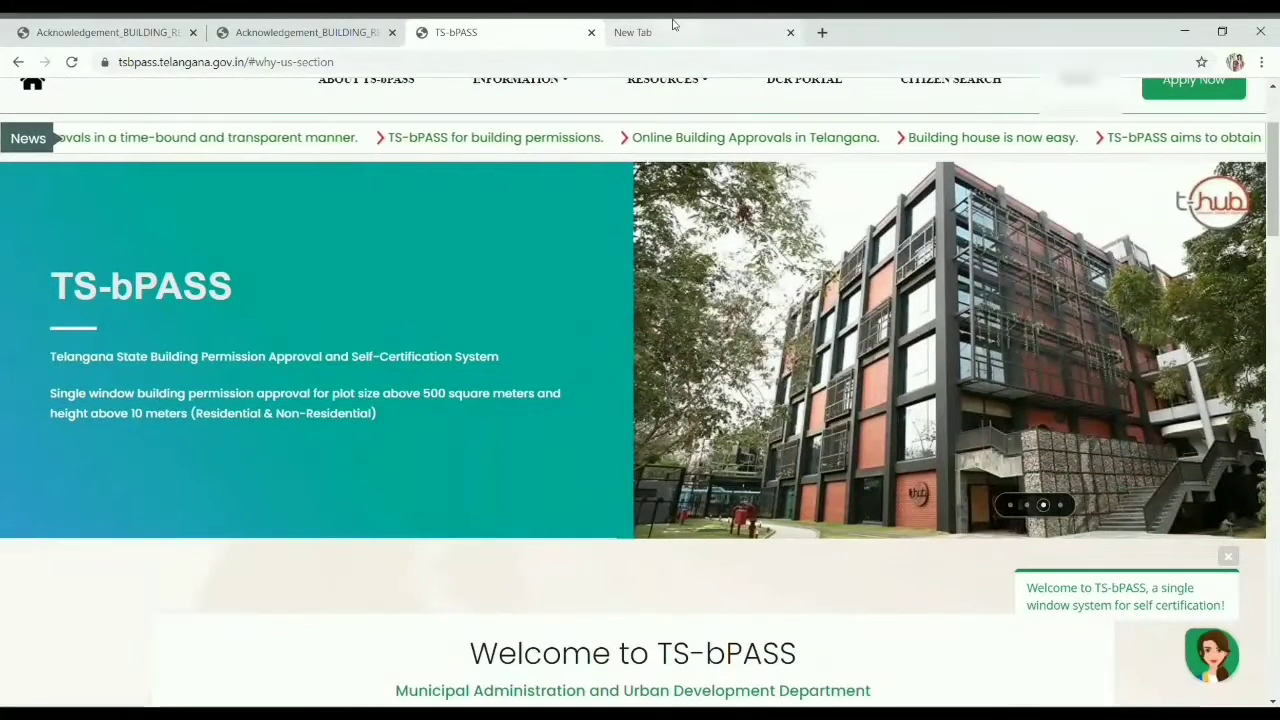
left_click(687, 33)
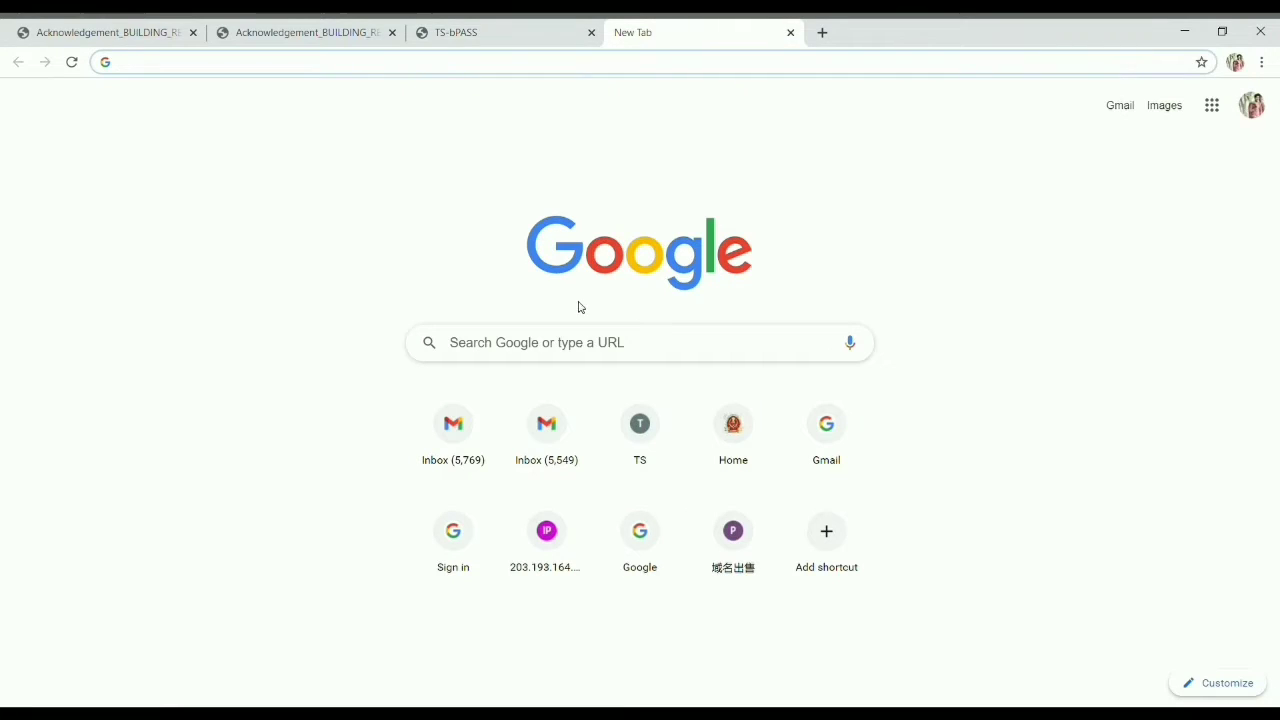
left_click(386, 64)
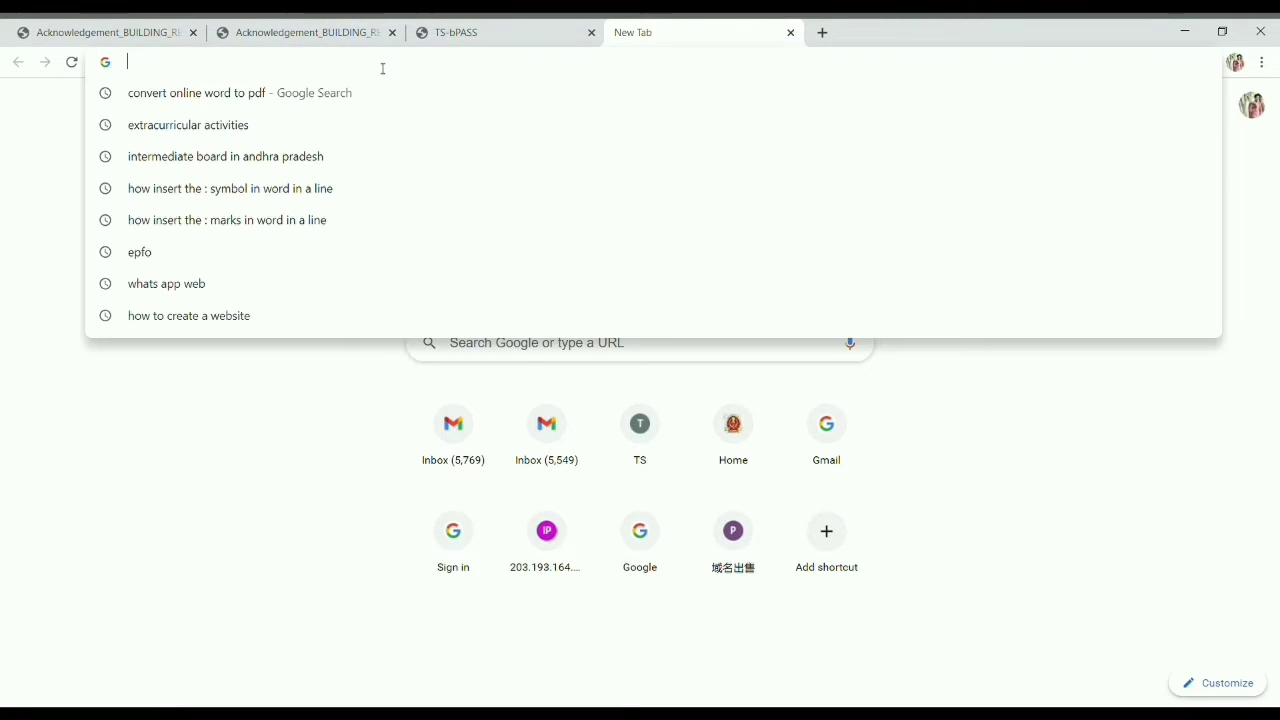
type("ts")
left_click(306, 121)
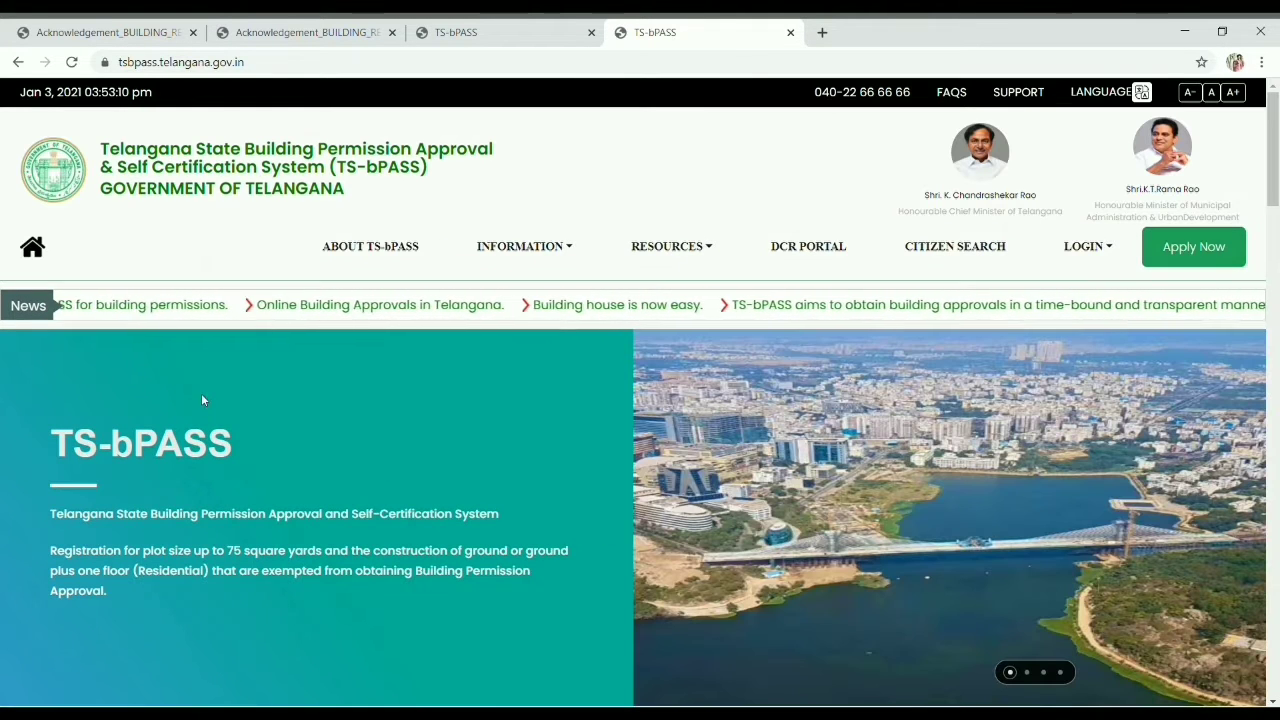
scroll(751, 404, "down", 1)
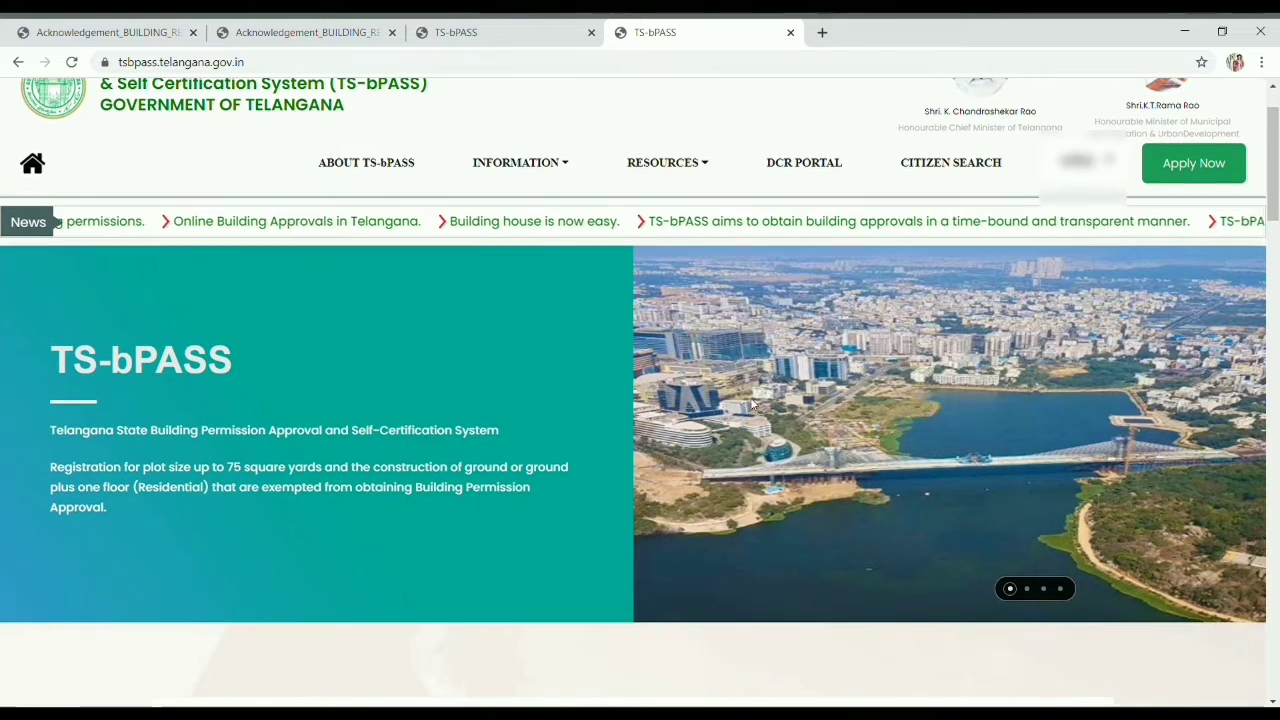
scroll(897, 353, "up", 1)
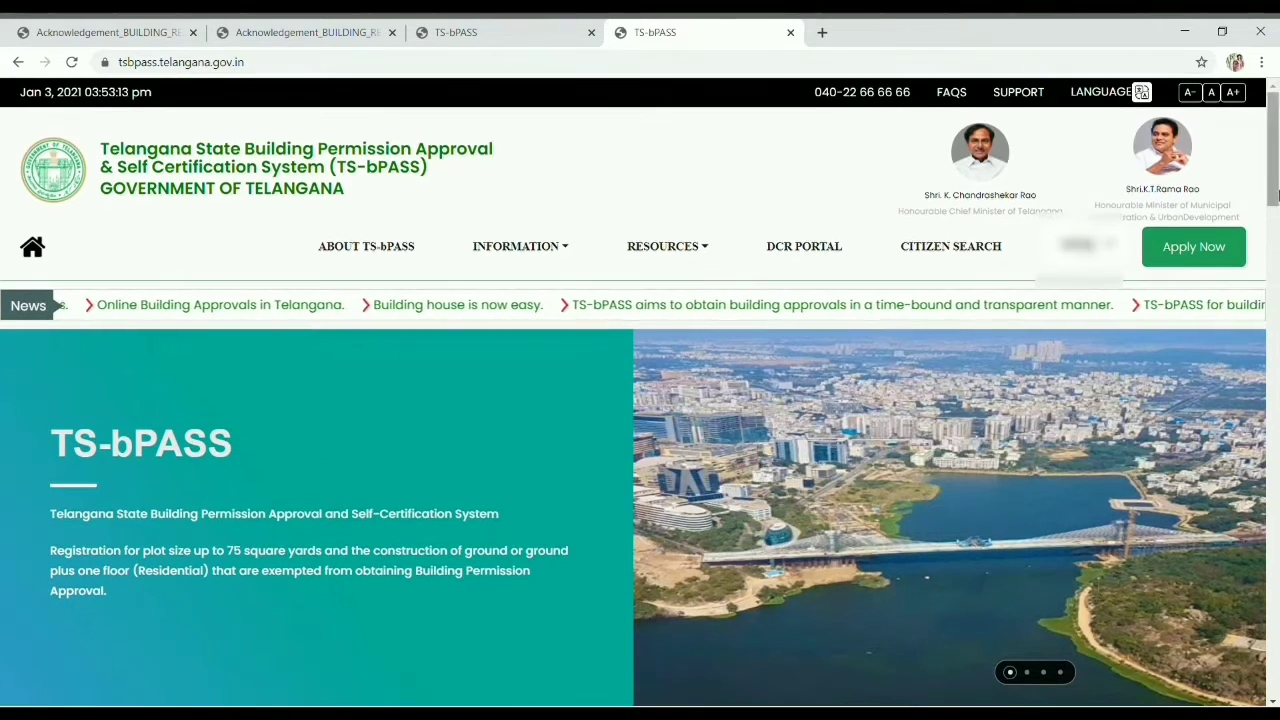
Step: Start a new application and choose Building Permission in the Apply For dialog
left_click(1211, 249)
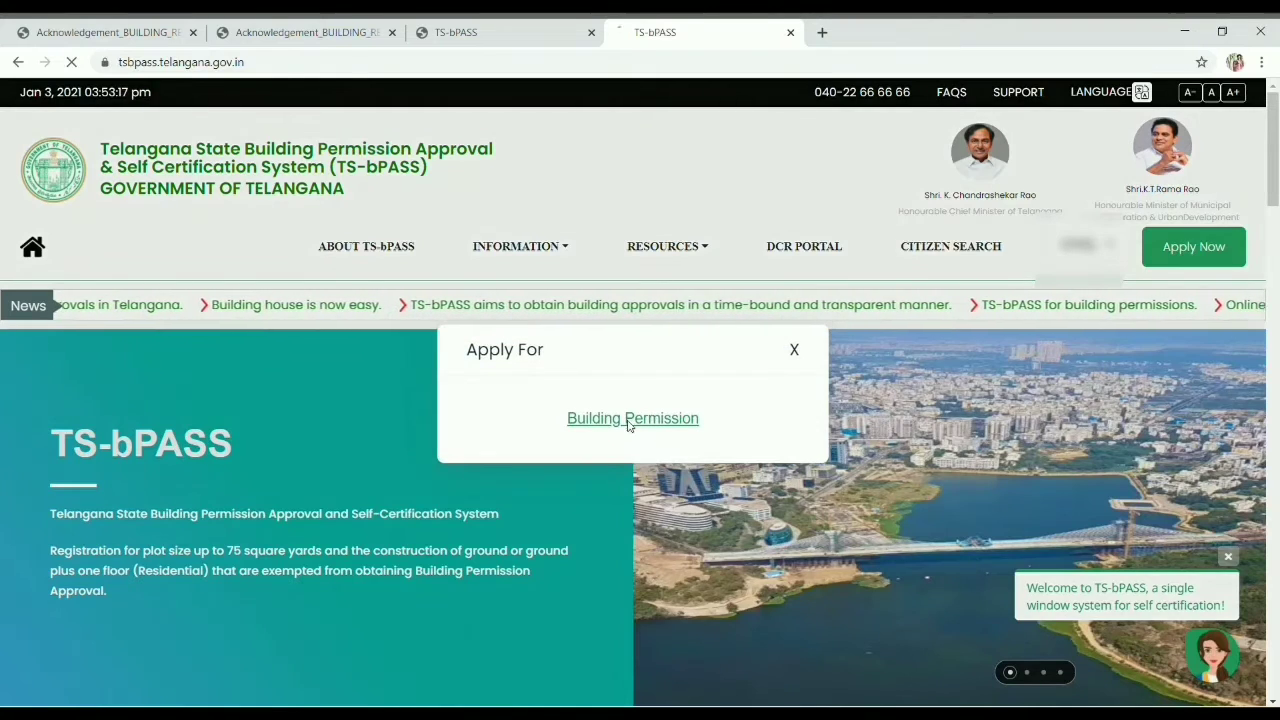
left_click(632, 420)
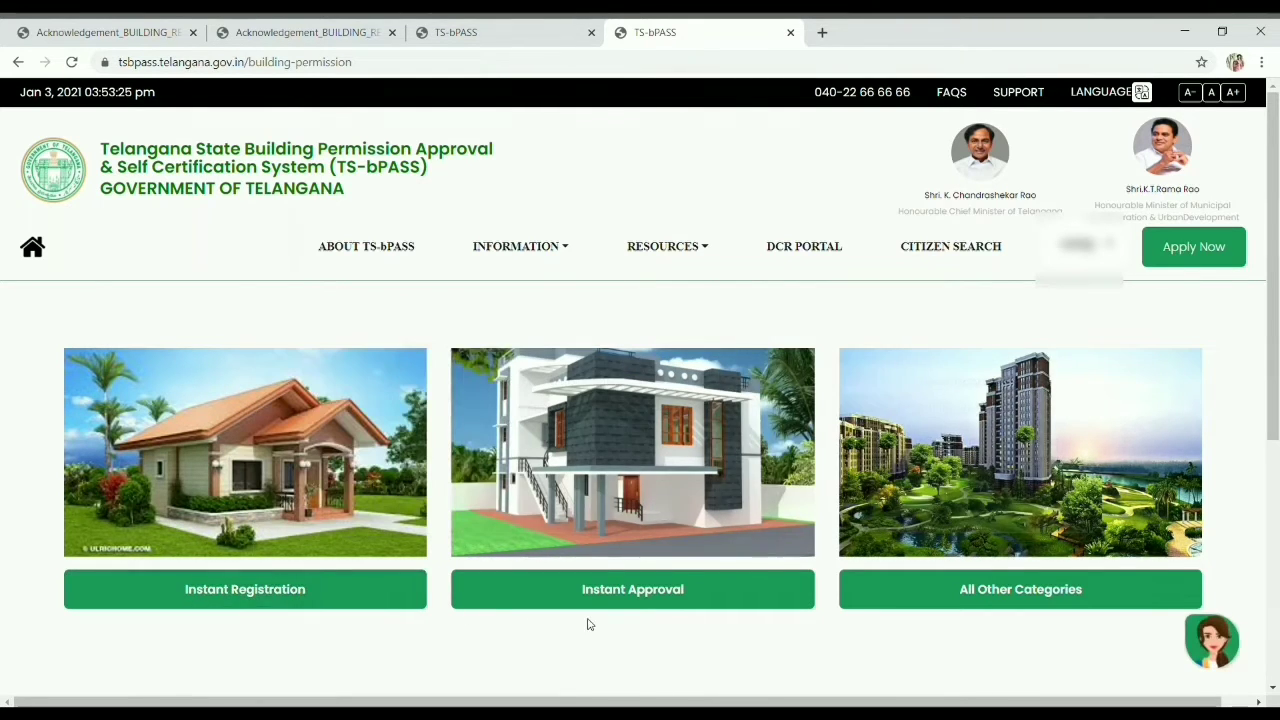
mouse_move(610, 606)
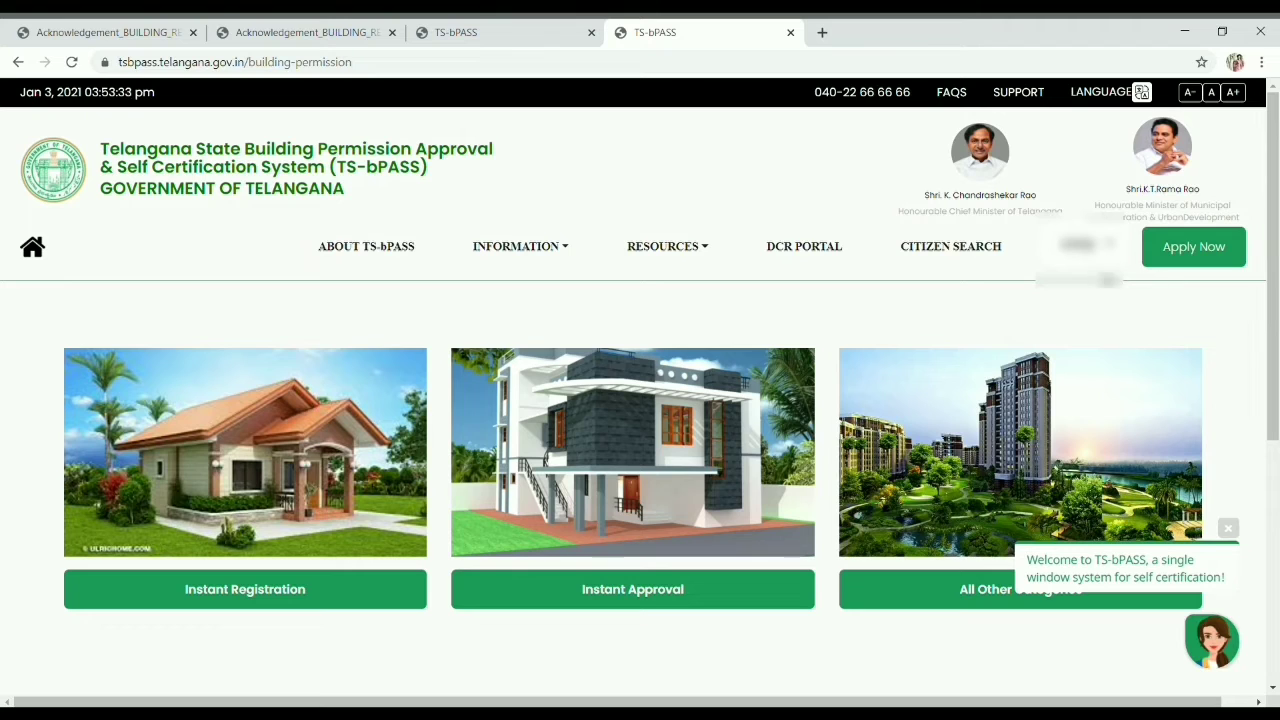
Step: Open and then close the account options menu
left_click(1092, 246)
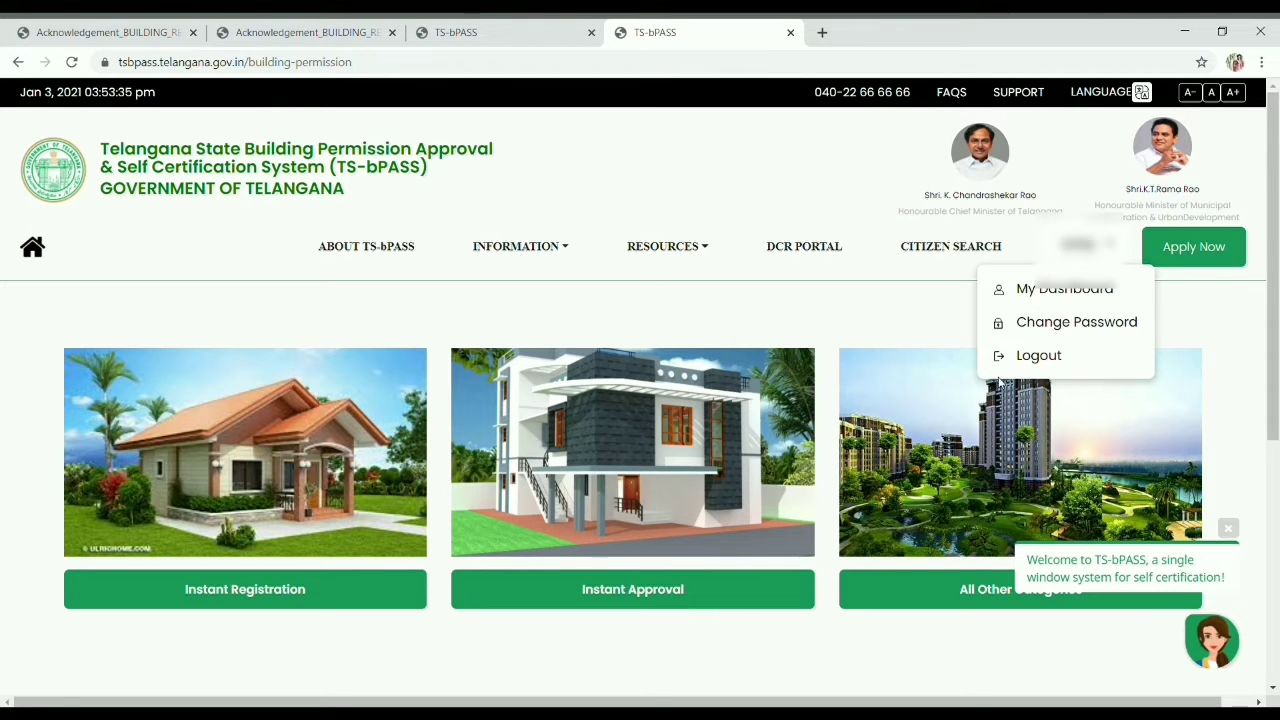
left_click(881, 320)
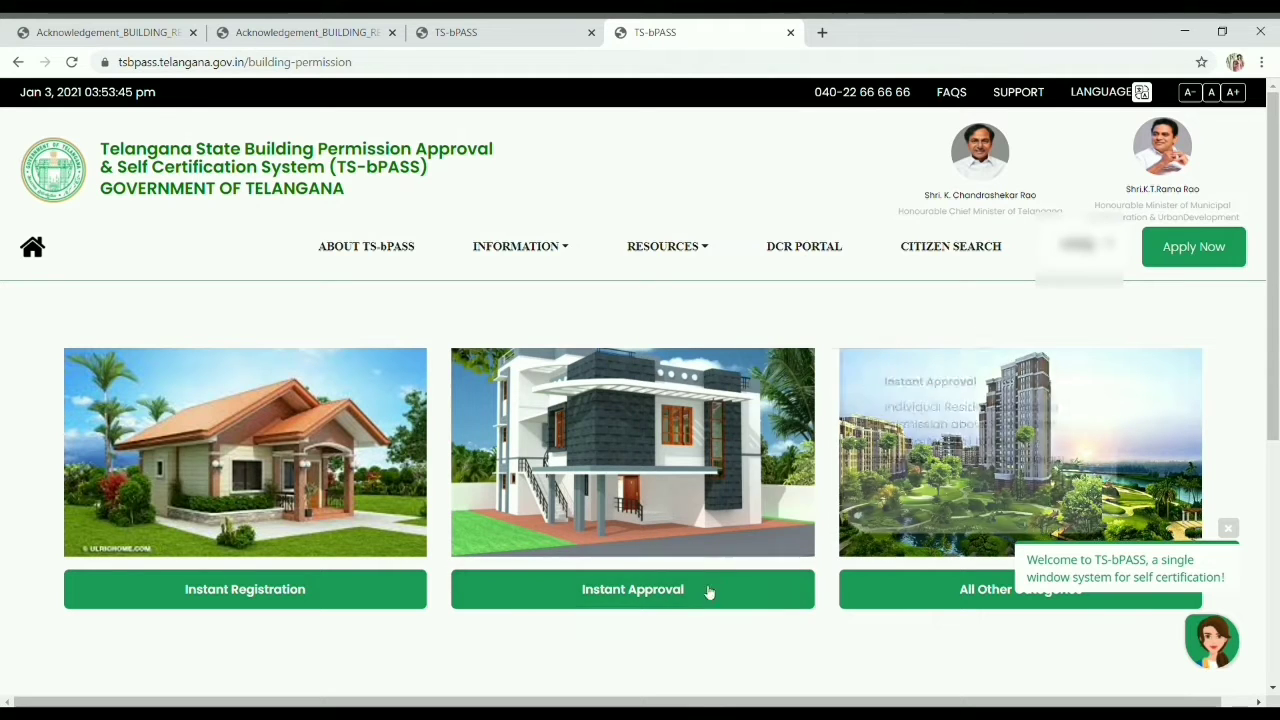
mouse_move(656, 600)
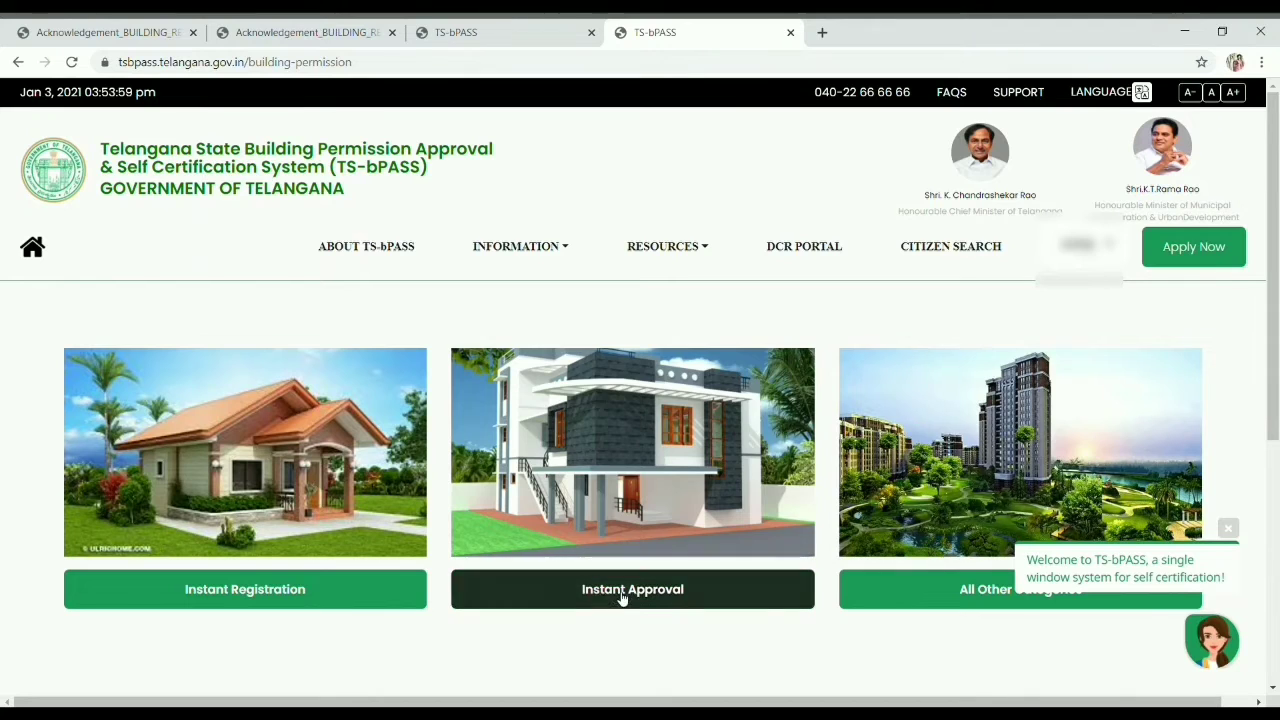
Step: Start an Instant Approval application and look over the page
left_click(618, 597)
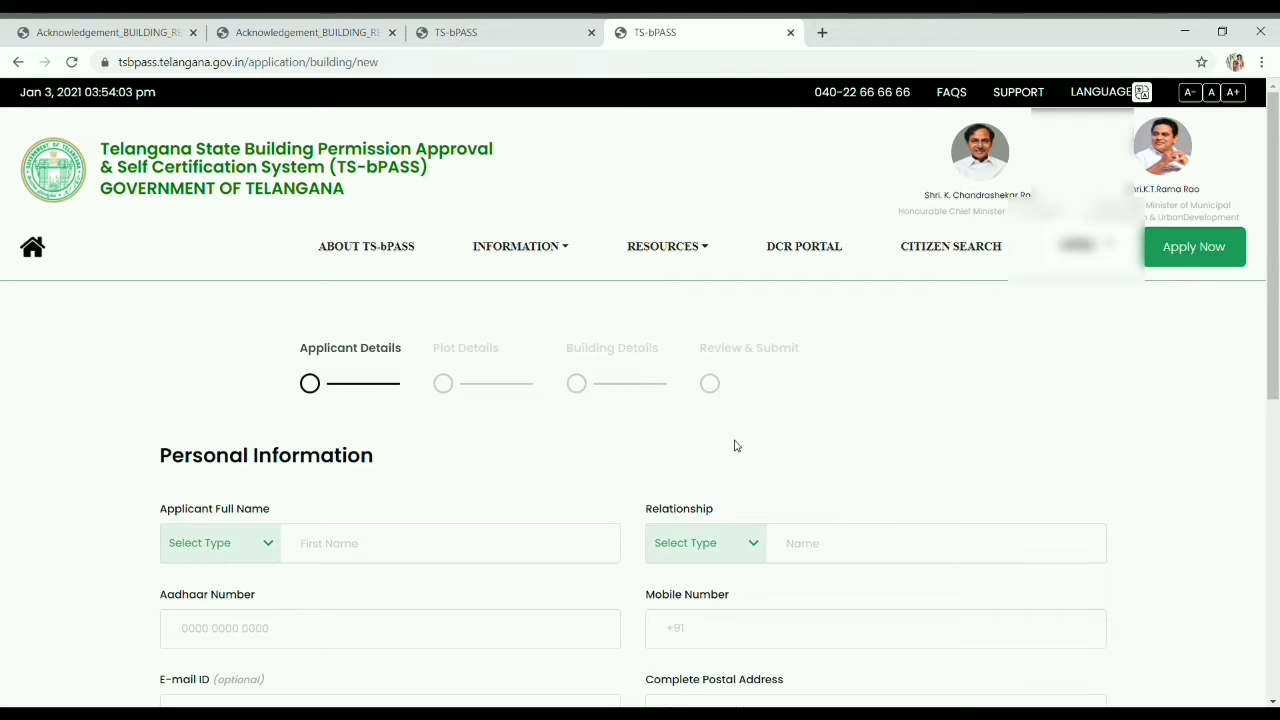
scroll(734, 443, "down", 2)
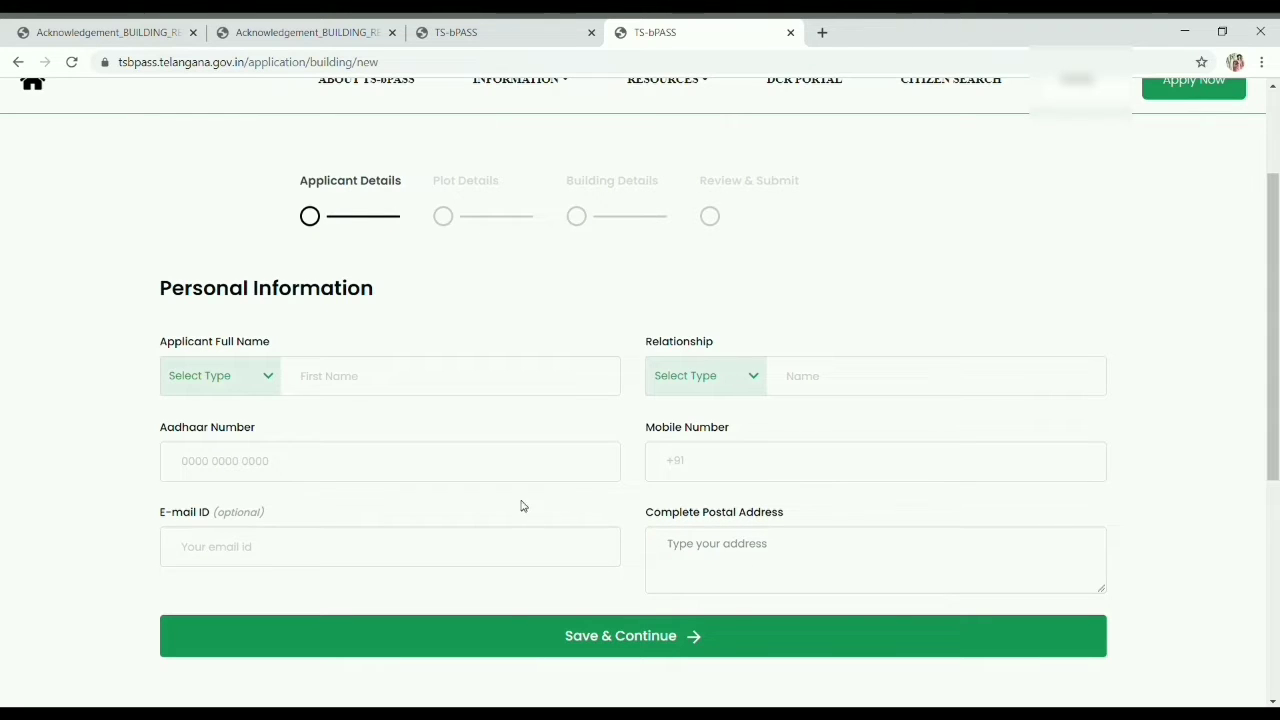
scroll(1226, 355, "up", 2)
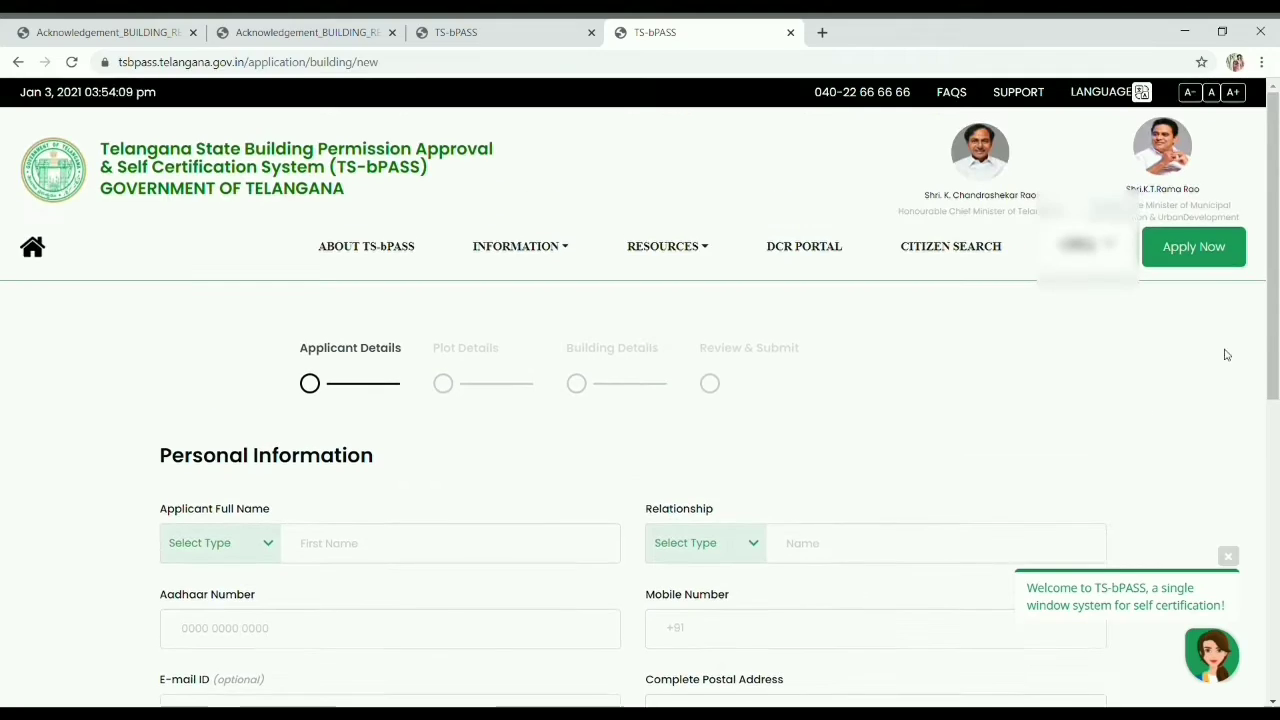
Step: Go back to the TS-bPASS home page and bring up the Apply For choices
left_click(1085, 244)
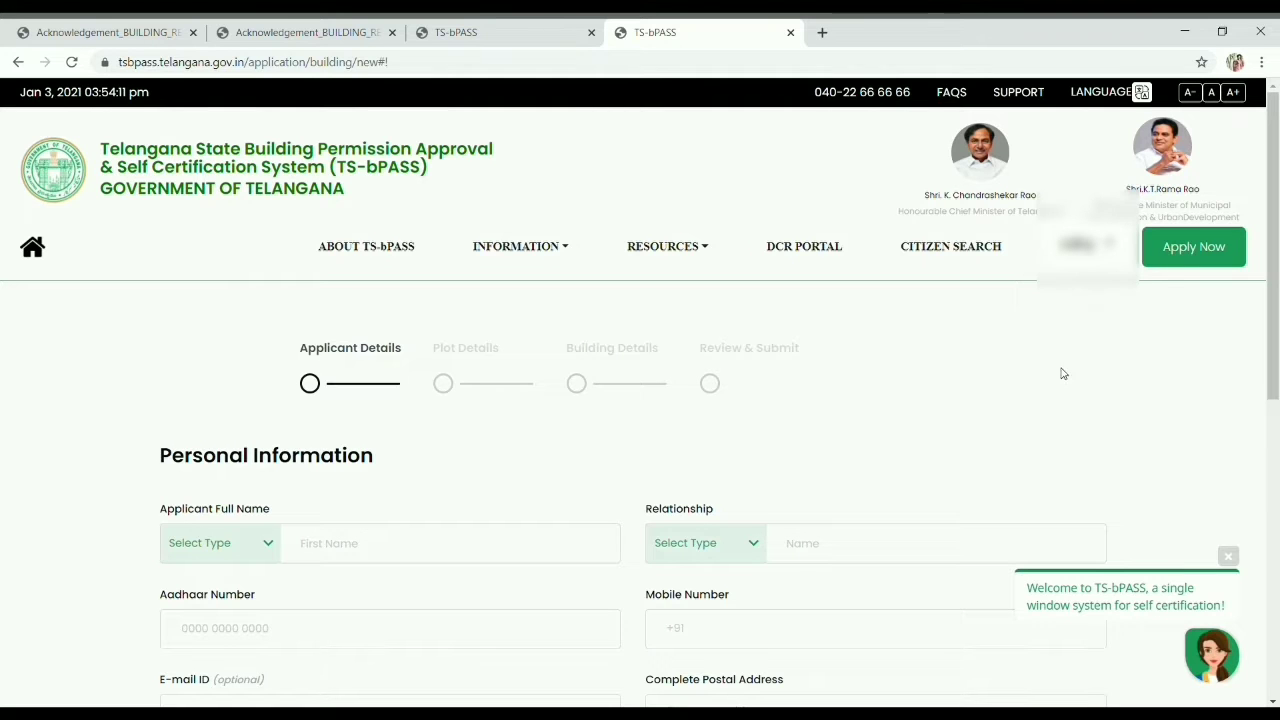
left_click(1193, 247)
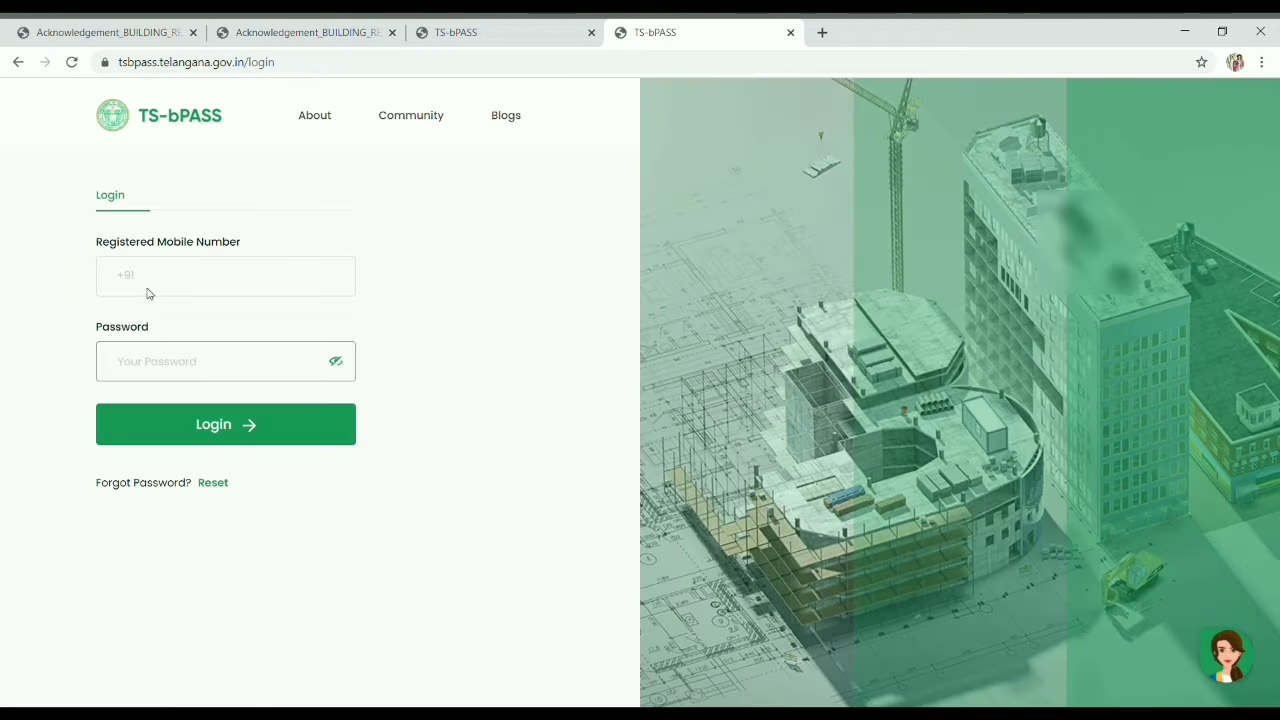
left_click(312, 115)
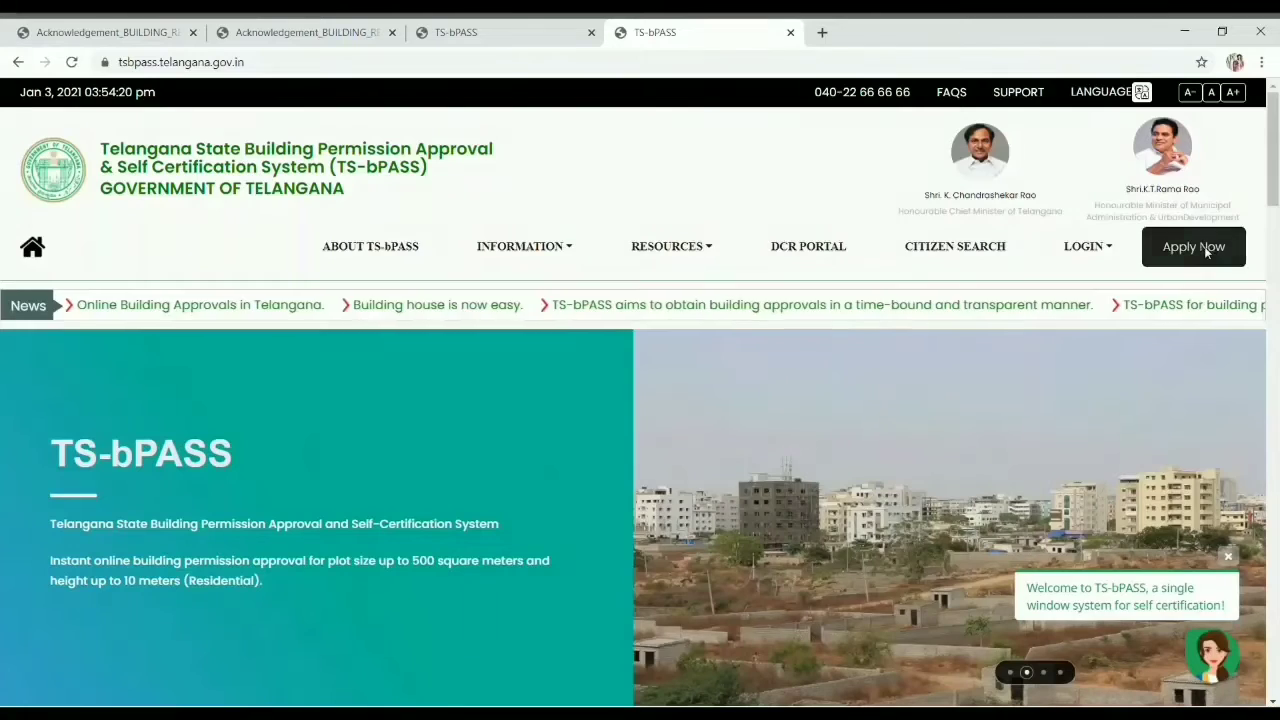
left_click(1209, 250)
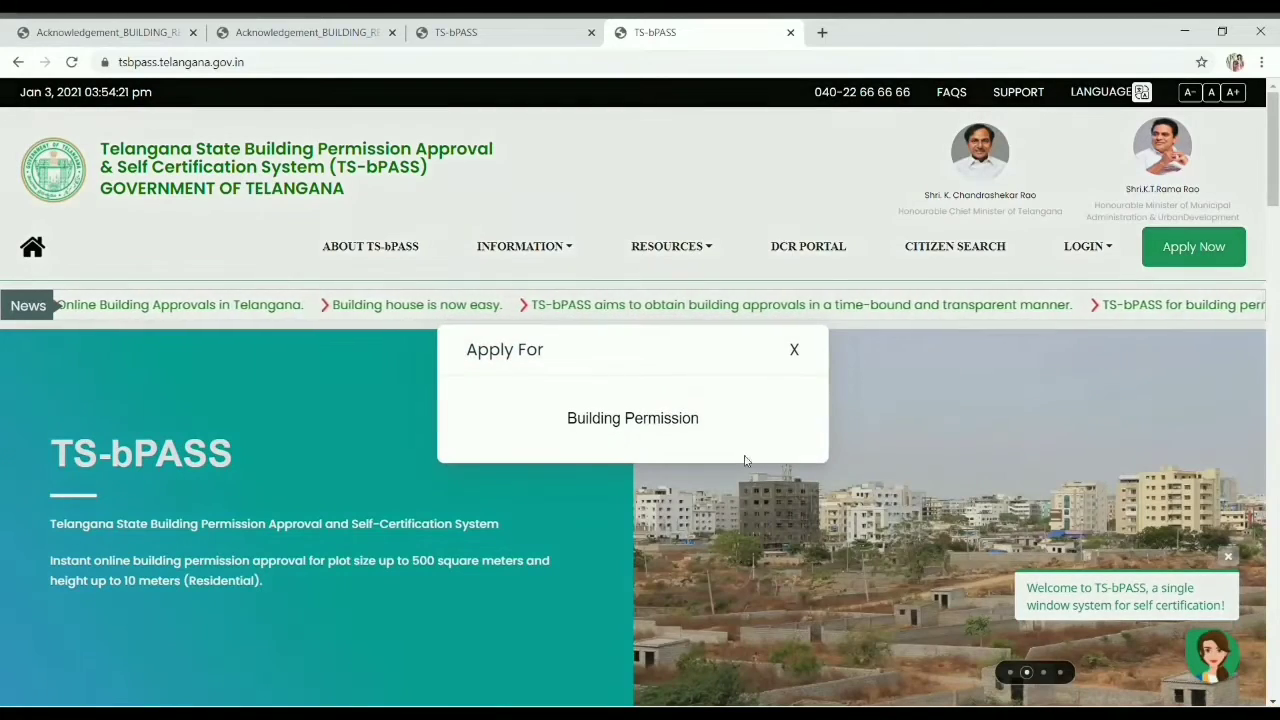
Step: Choose Building Permission, then start an Instant Approval application
left_click(630, 420)
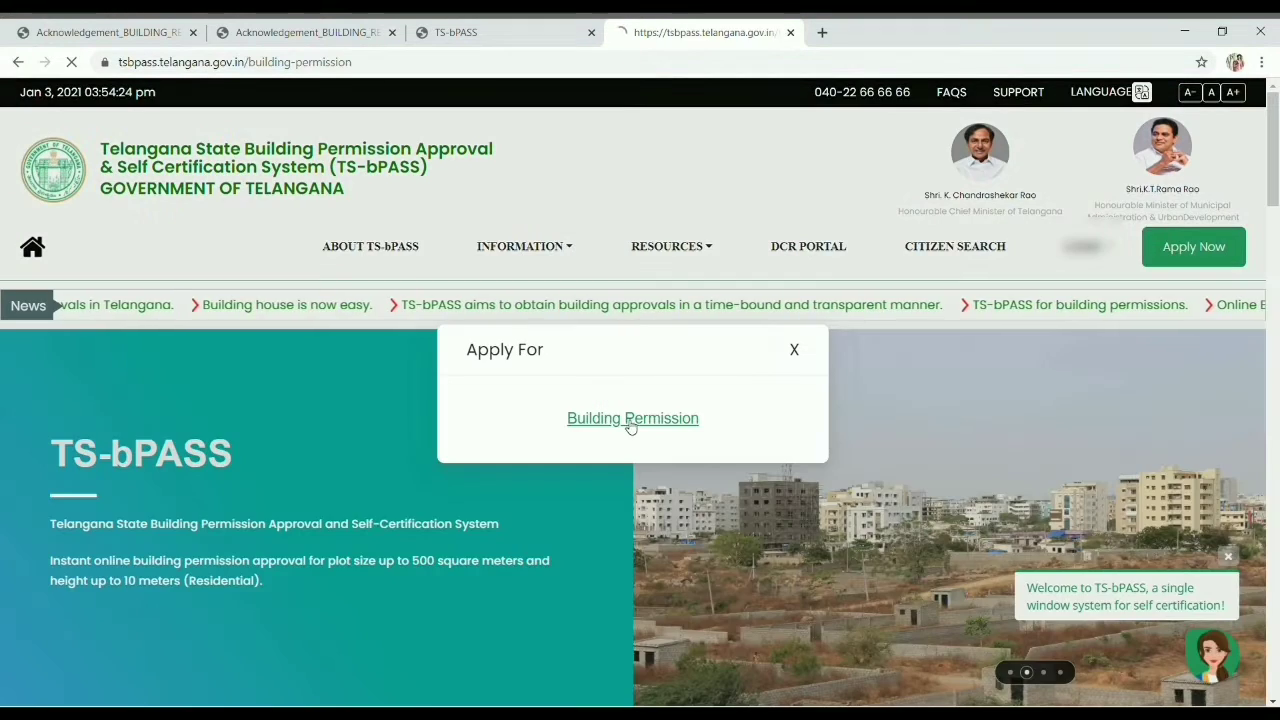
left_click(627, 419)
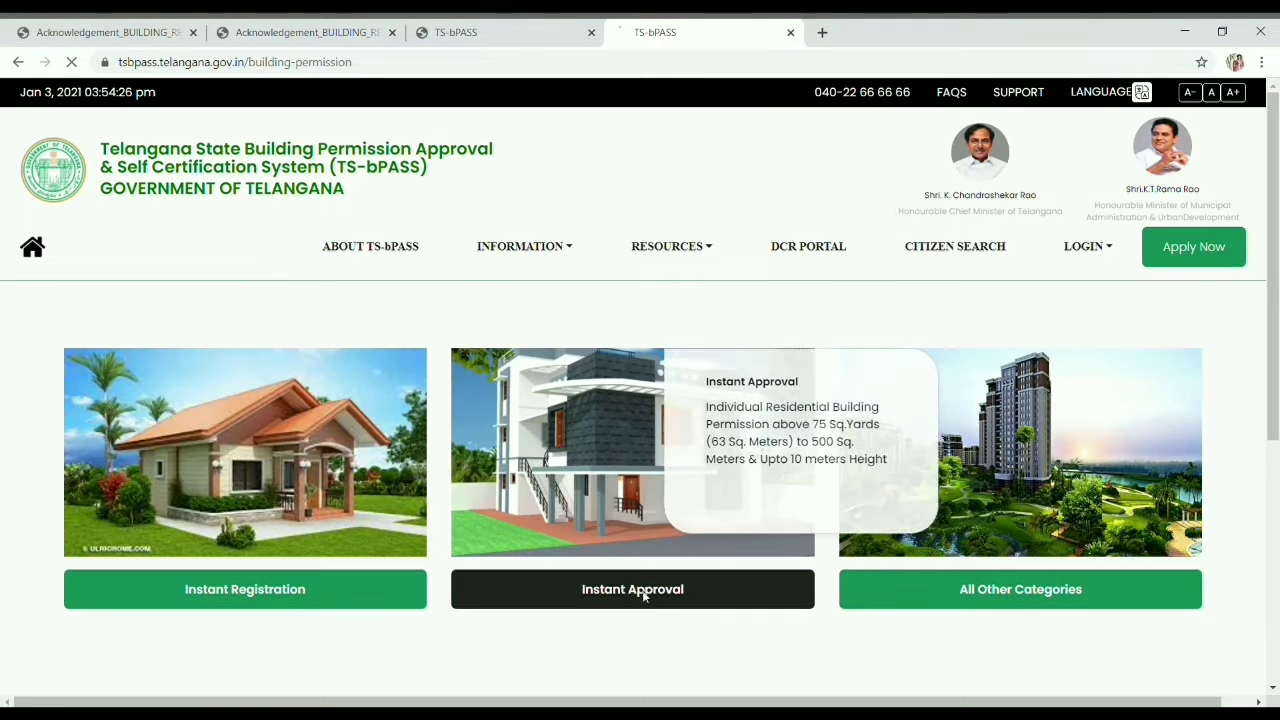
left_click(644, 596)
Step: Set the applicant title to Sri, enter the first name, relation S/o and relative's name
scroll(540, 500, "down", 2)
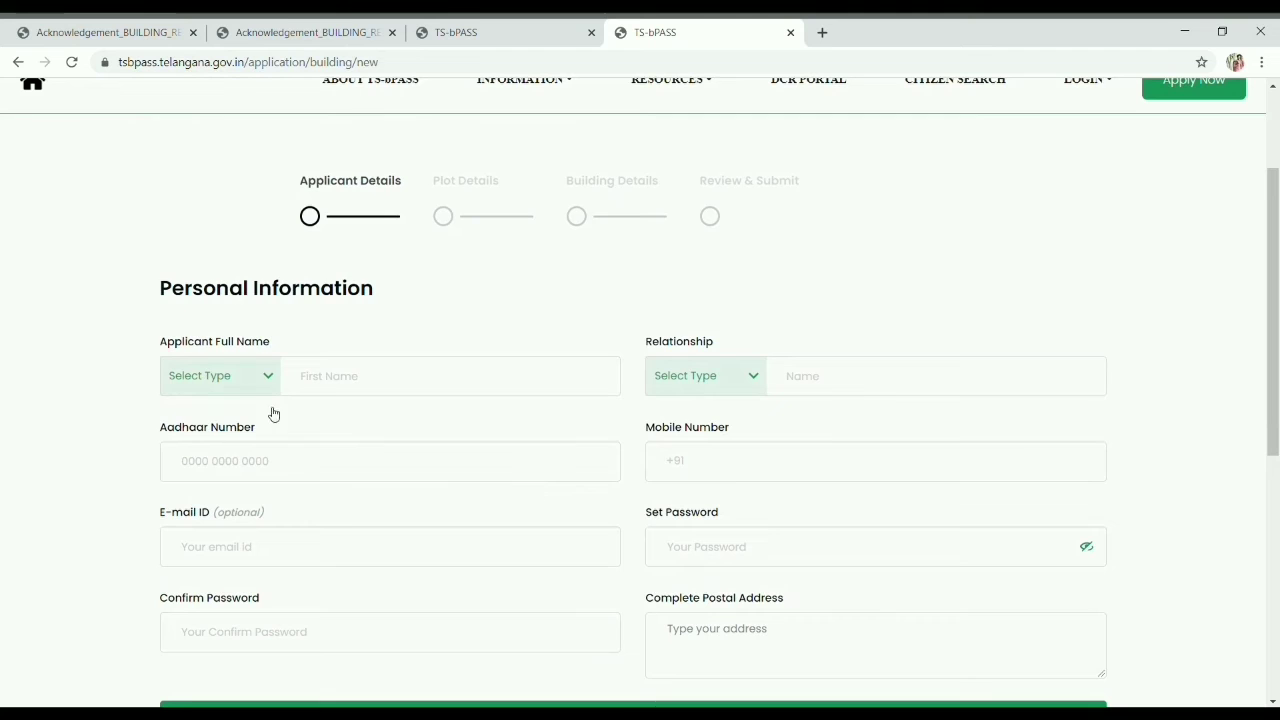
scroll(189, 371, "down", 1)
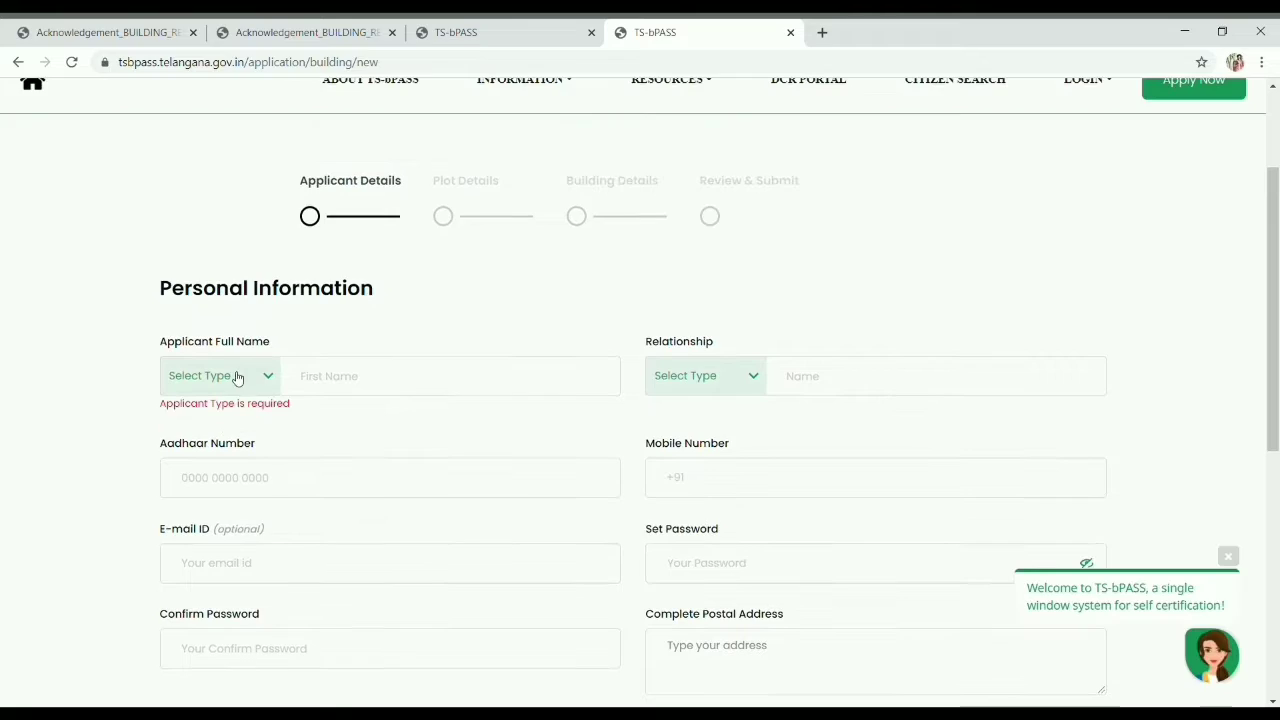
left_click(237, 374)
left_click(224, 428)
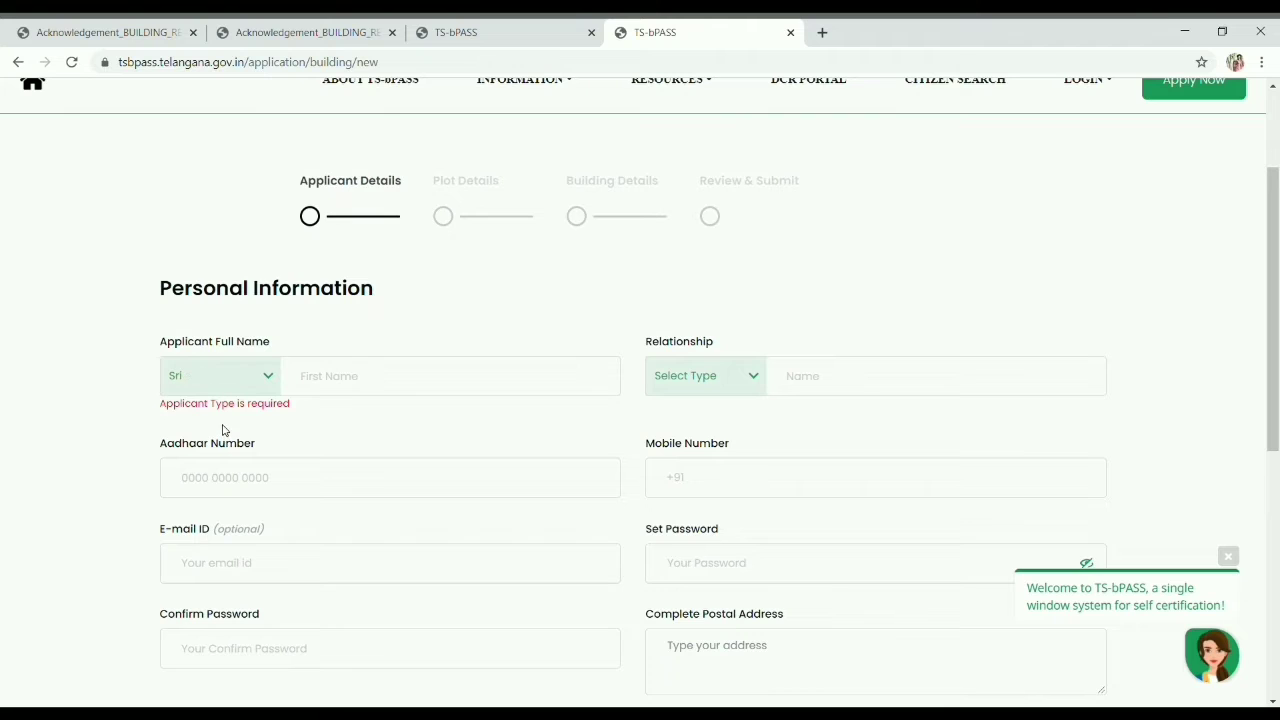
left_click(312, 371)
type("ram")
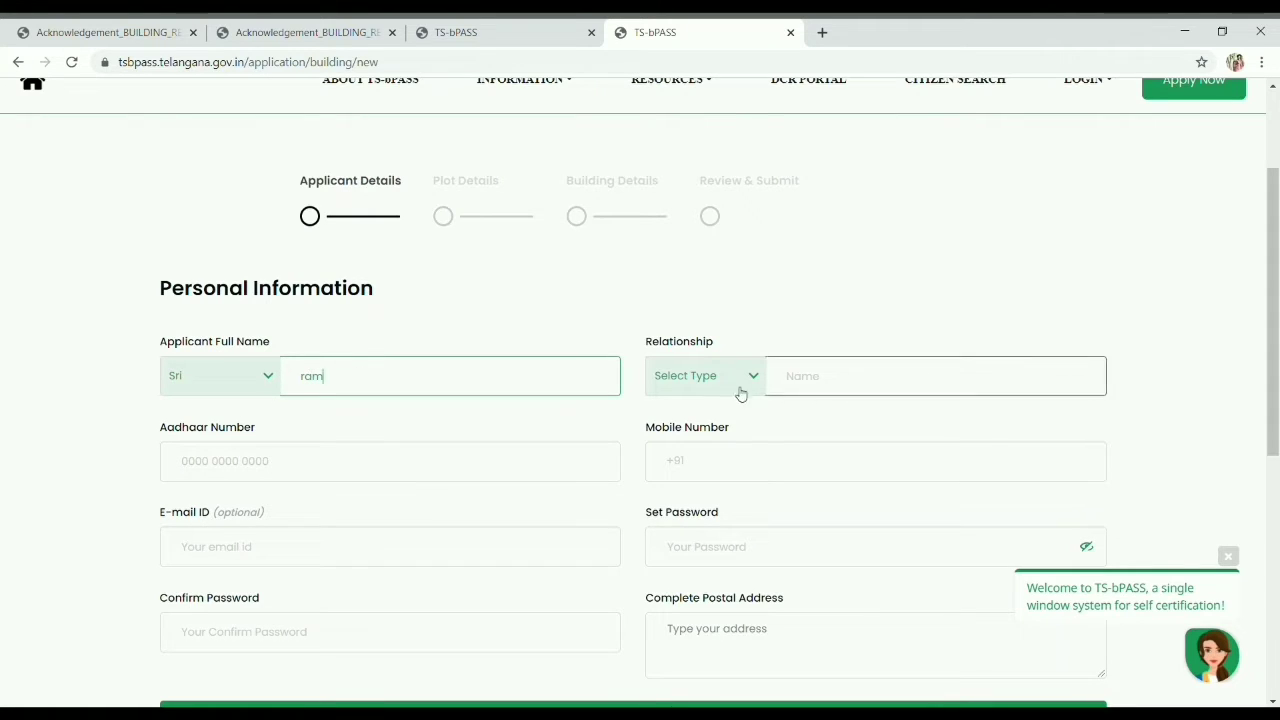
left_click(705, 425)
left_click(695, 449)
left_click(834, 389)
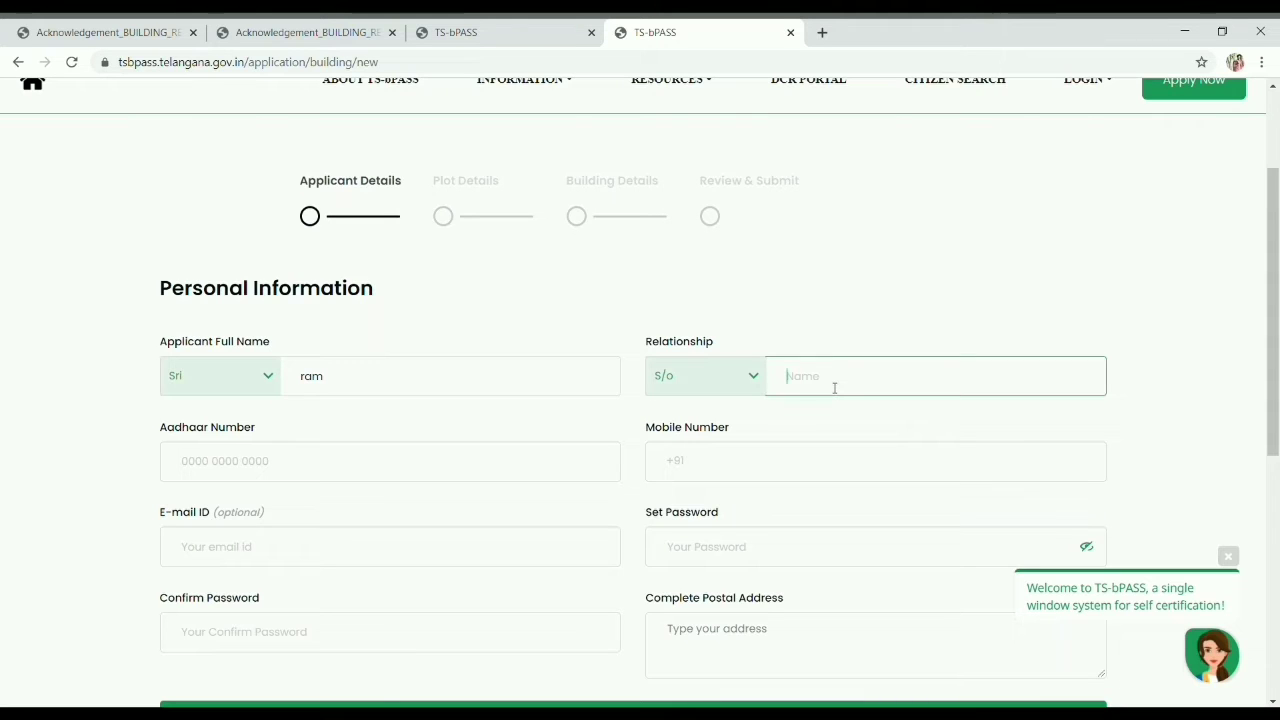
type("xyz")
Step: Enter the Aadhaar and mobile numbers, then set and confirm the account password
left_click(512, 457)
type("222222222222")
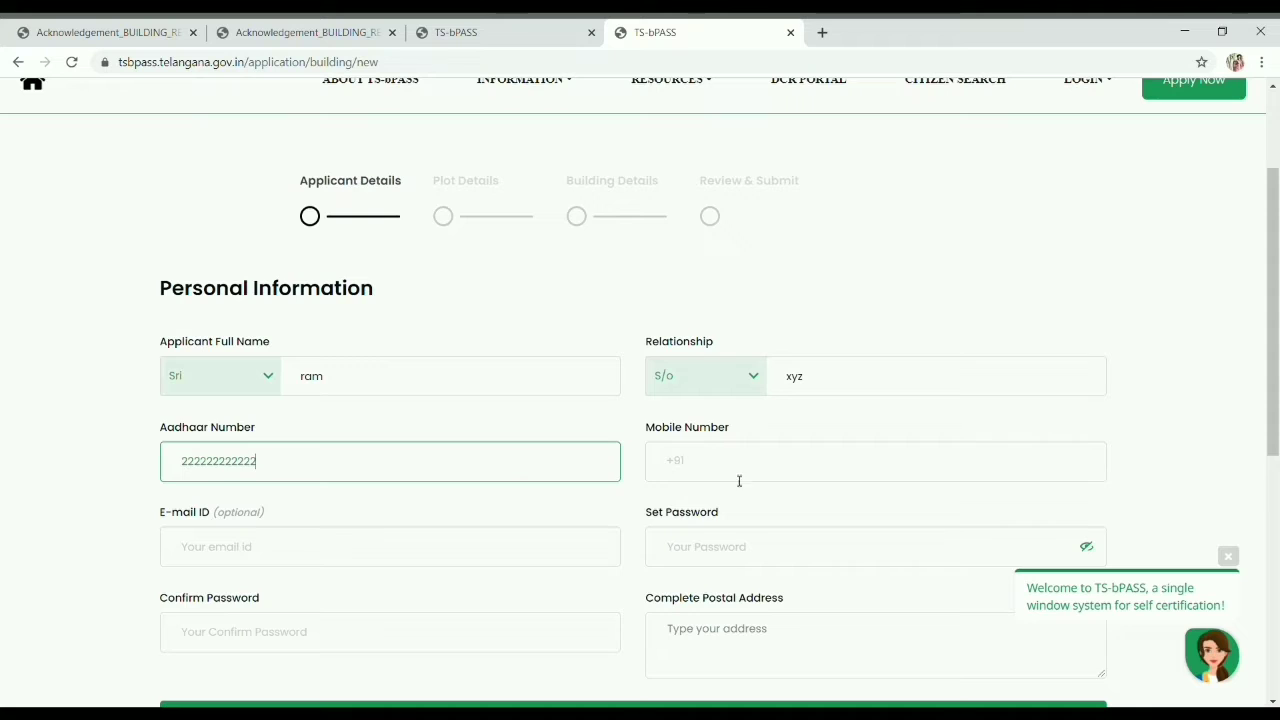
left_click(777, 477)
type("2222")
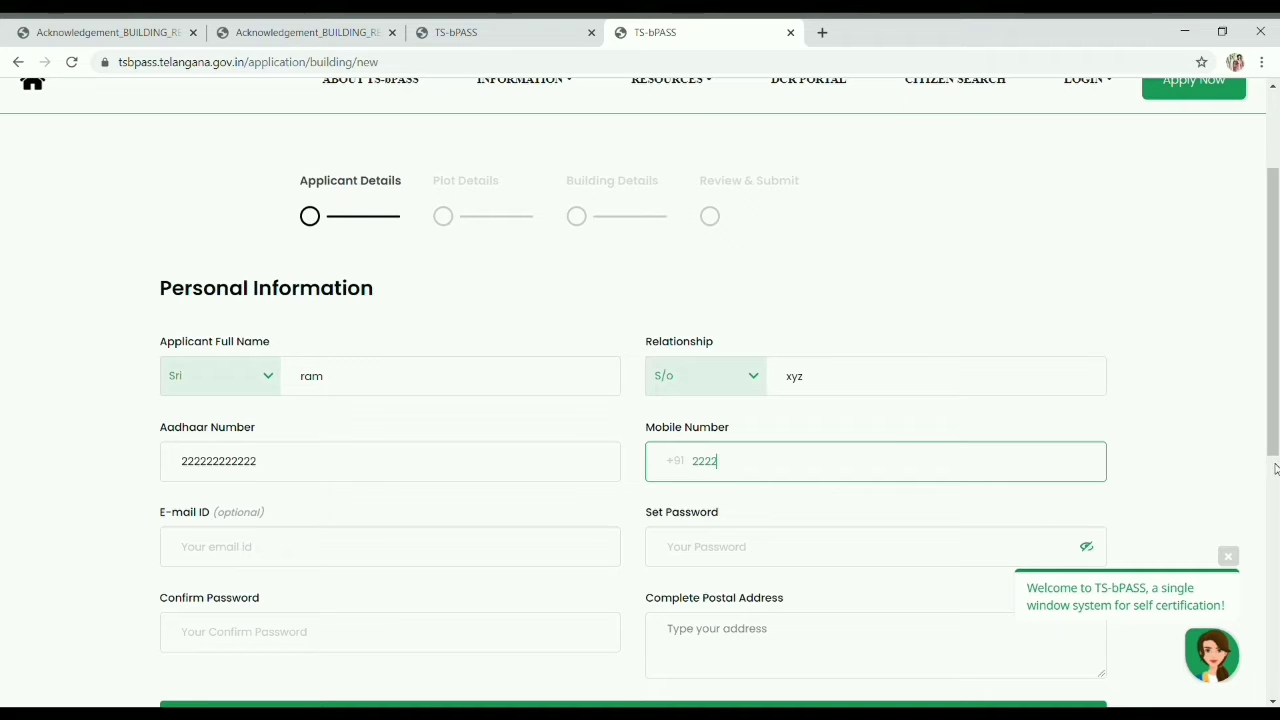
type("9999999999")
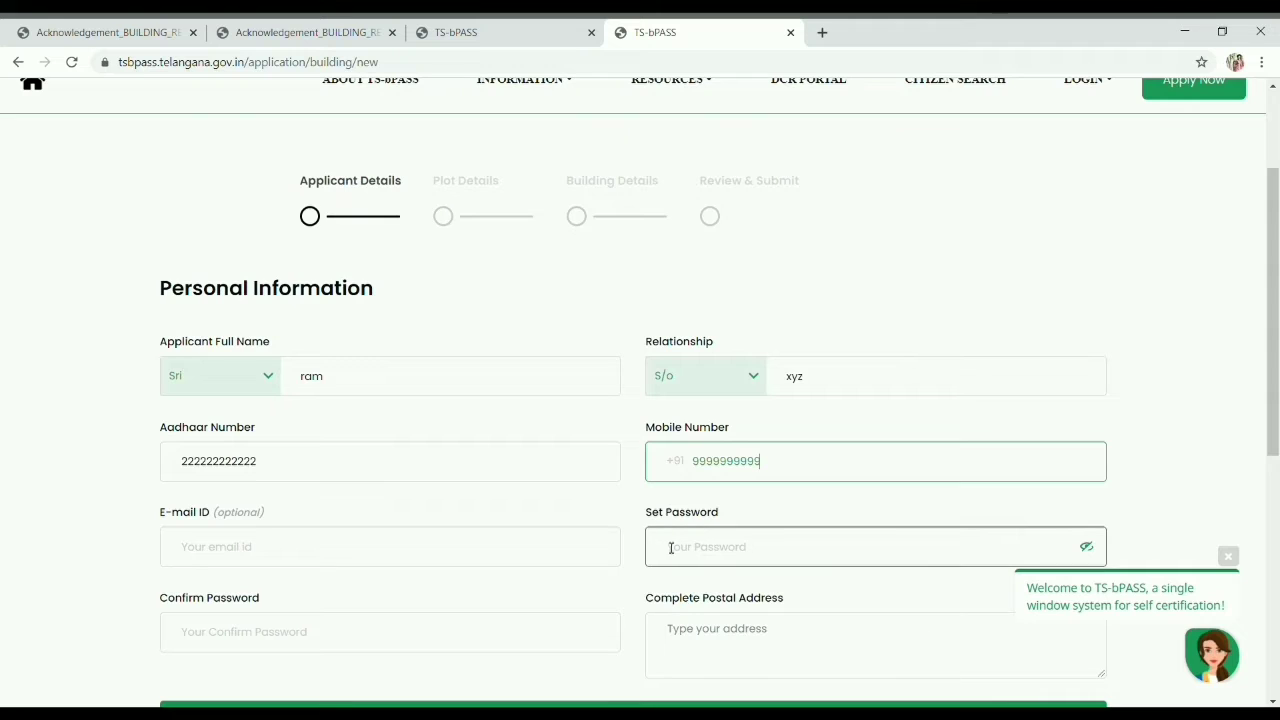
left_click(670, 547)
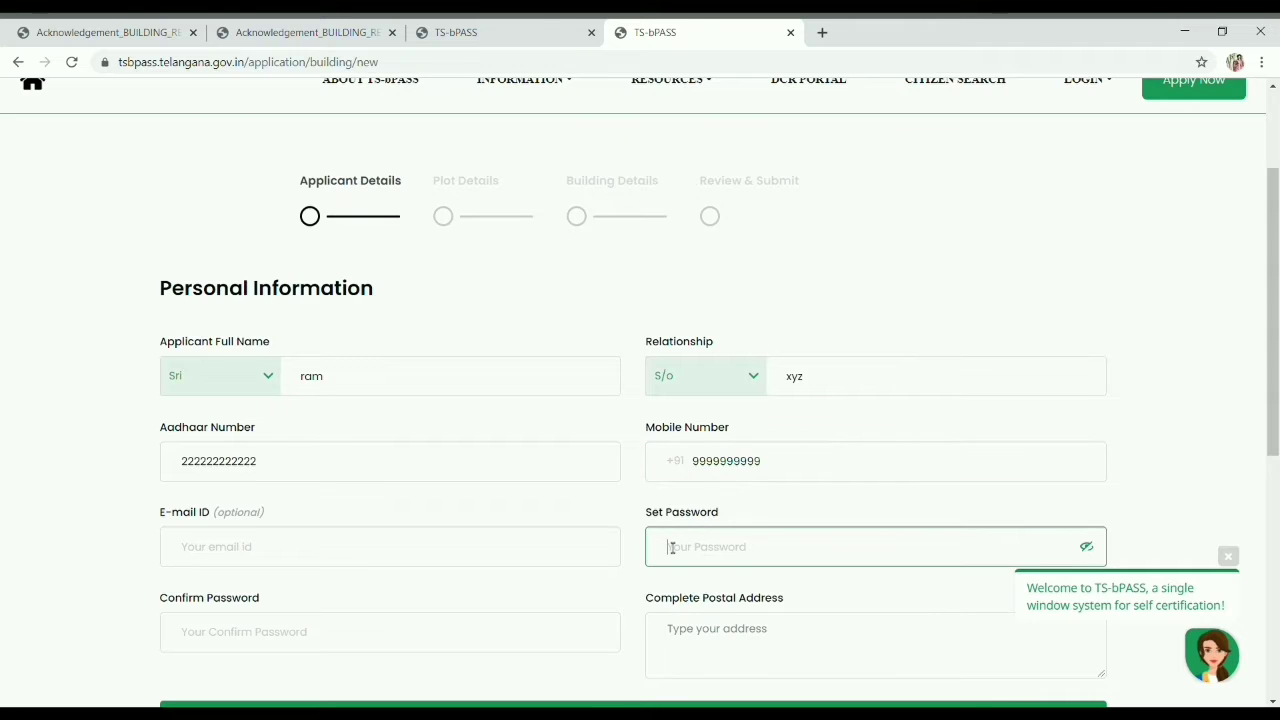
type("••••••••••••••")
key("BackSpace")
key("BackSpace")
key("BackSpace")
key("BackSpace")
key("BackSpace")
key("BackSpace")
key("BackSpace")
key("BackSpace")
key("BackSpace")
key("BackSpace")
key("BackSpace")
key("BackSpace")
key("BackSpace")
key("BackSpace")
key("BackSpace")
key("BackSpace")
key("BackSpace")
key("BackSpace")
key("BackSpace")
key("BackSpace")
key("BackSpace")
key("BackSpace")
type("•")
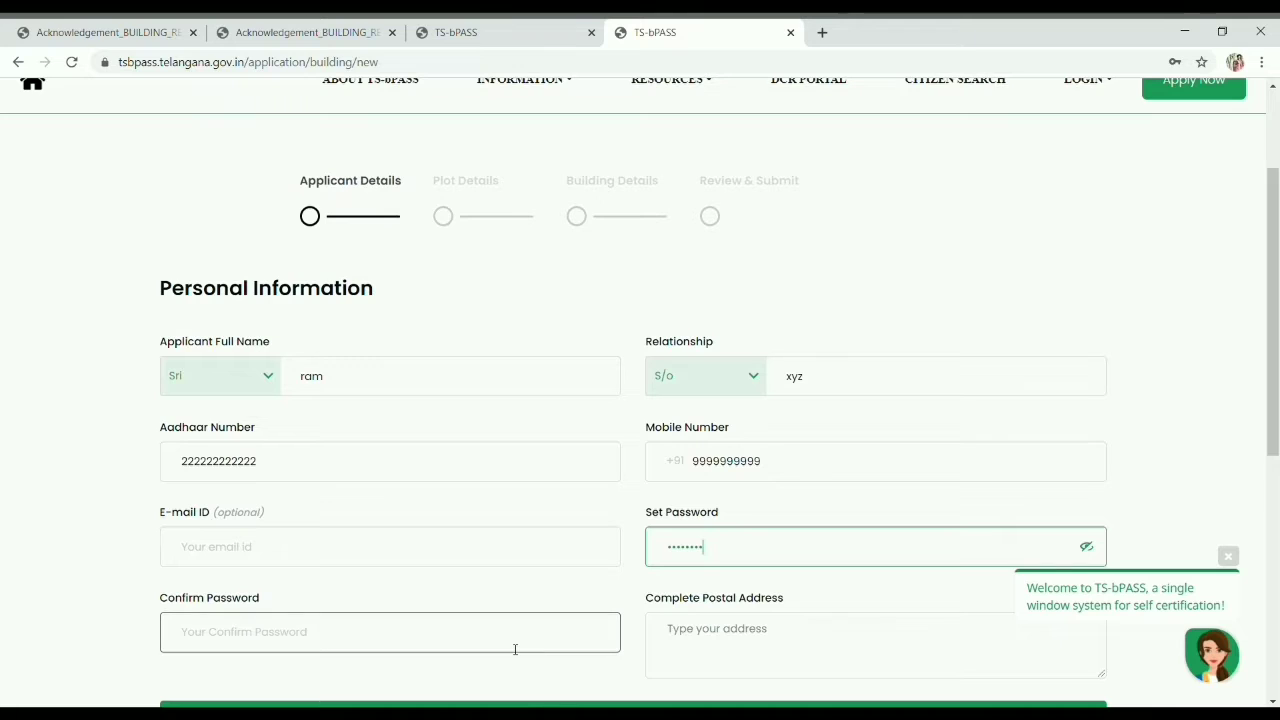
key("BackSpace")
key("BackSpace")
key("BackSpace")
key("BackSpace")
key("BackSpace")
key("BackSpace")
key("BackSpace")
key("BackSpace")
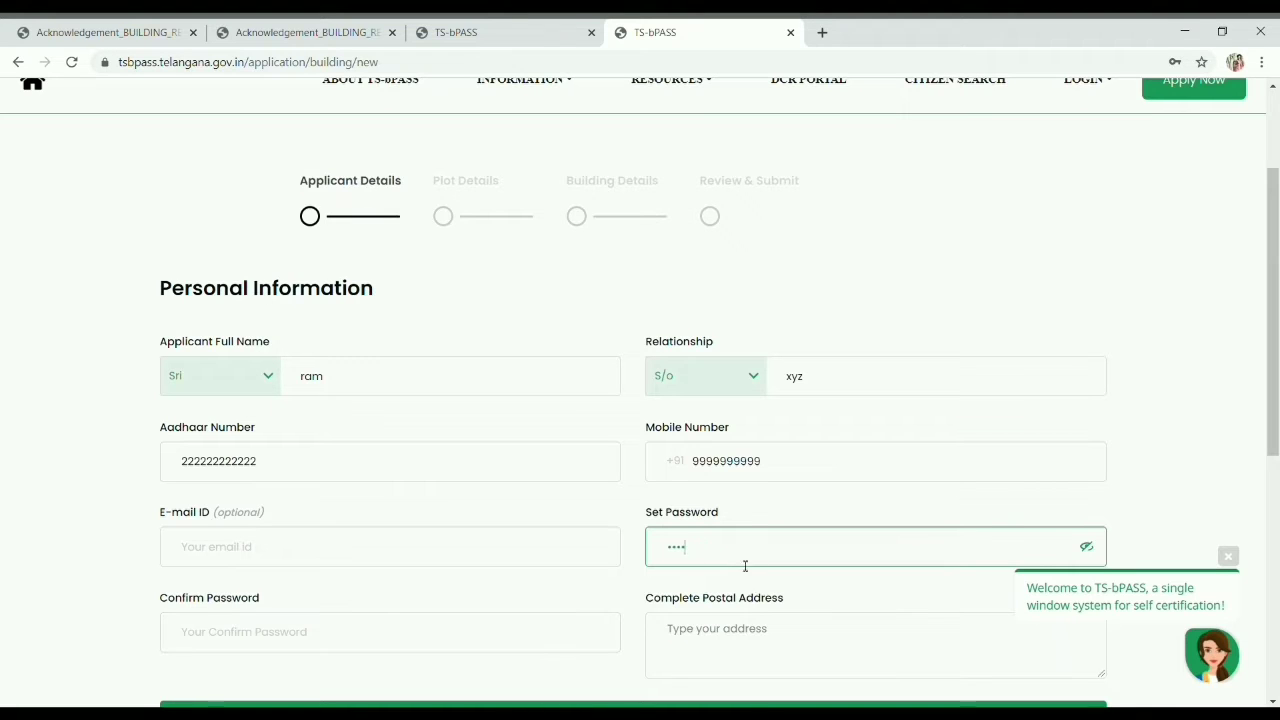
type("••••")
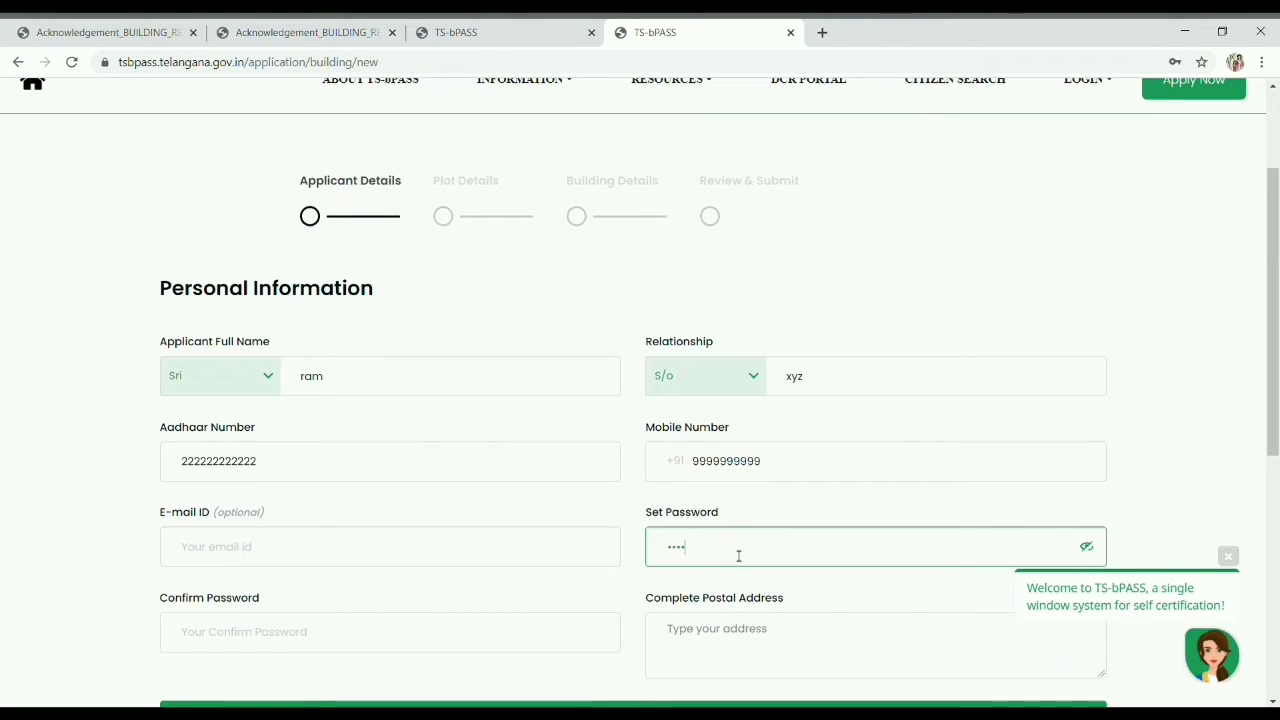
type("•••••")
left_click(438, 645)
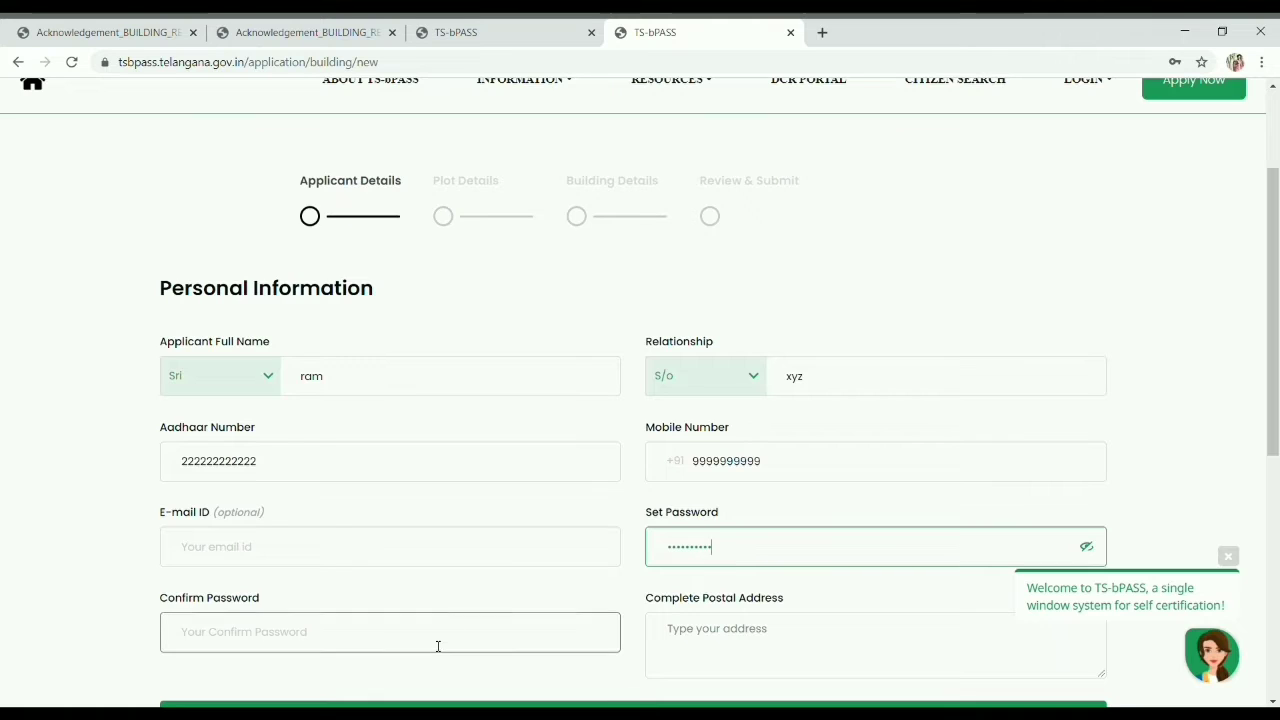
type("••")
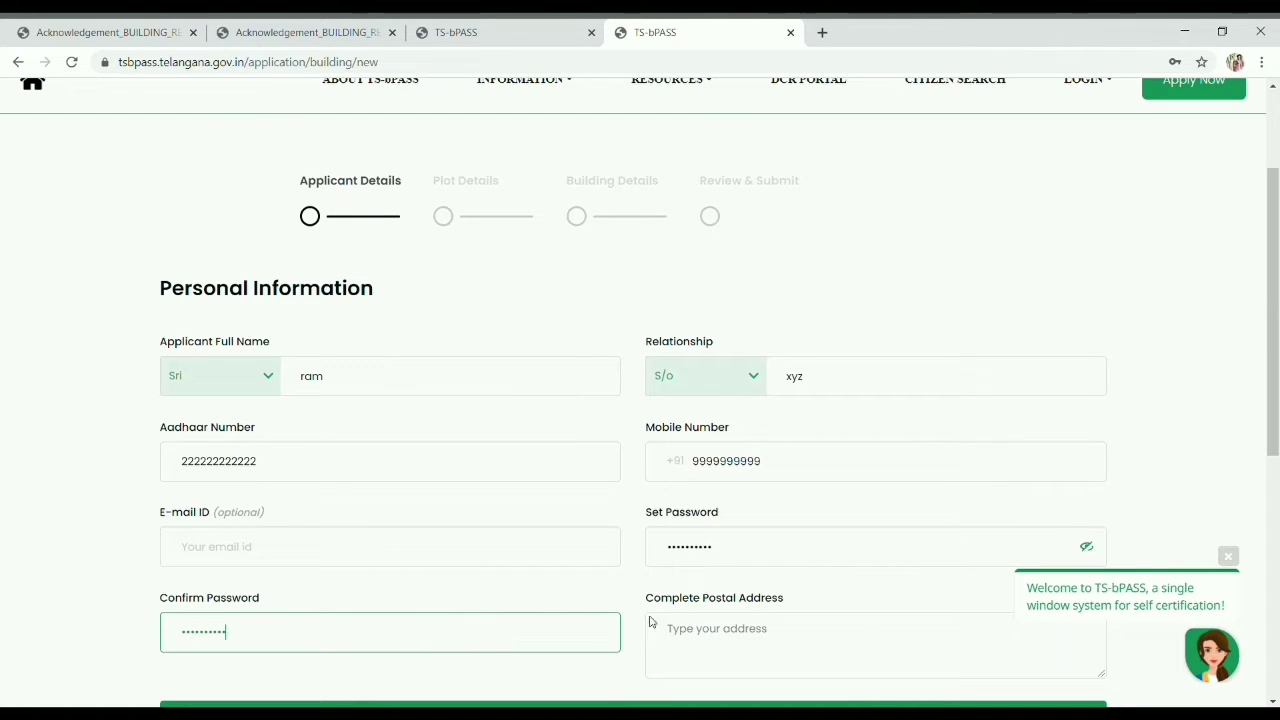
Step: Enter the complete postal address and save the personal details as final
left_click(754, 649)
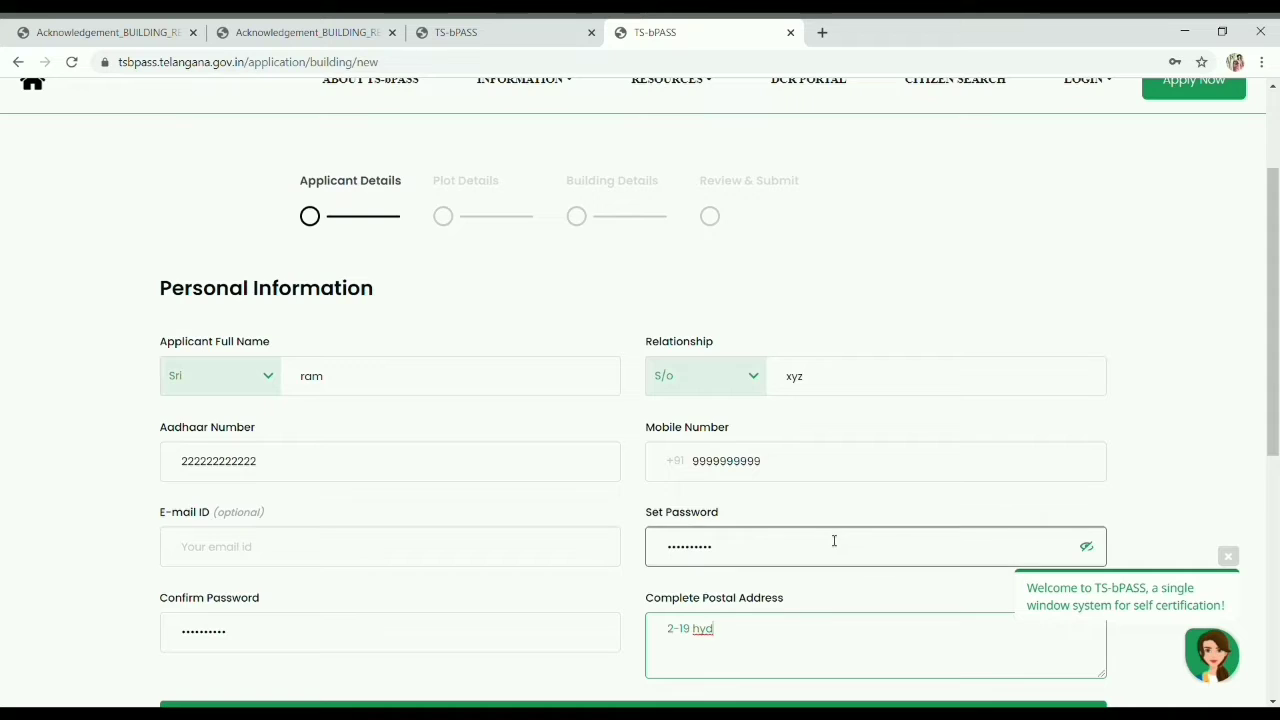
scroll(831, 540, "down", 1)
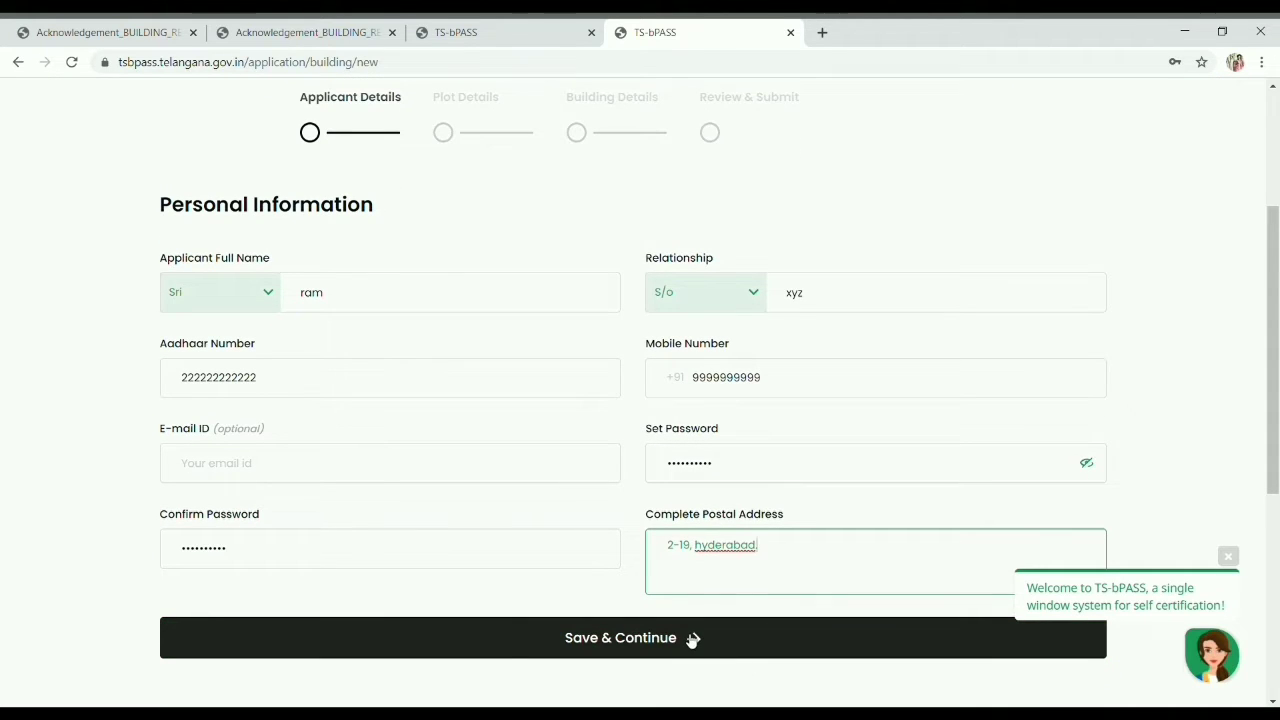
left_click(692, 640)
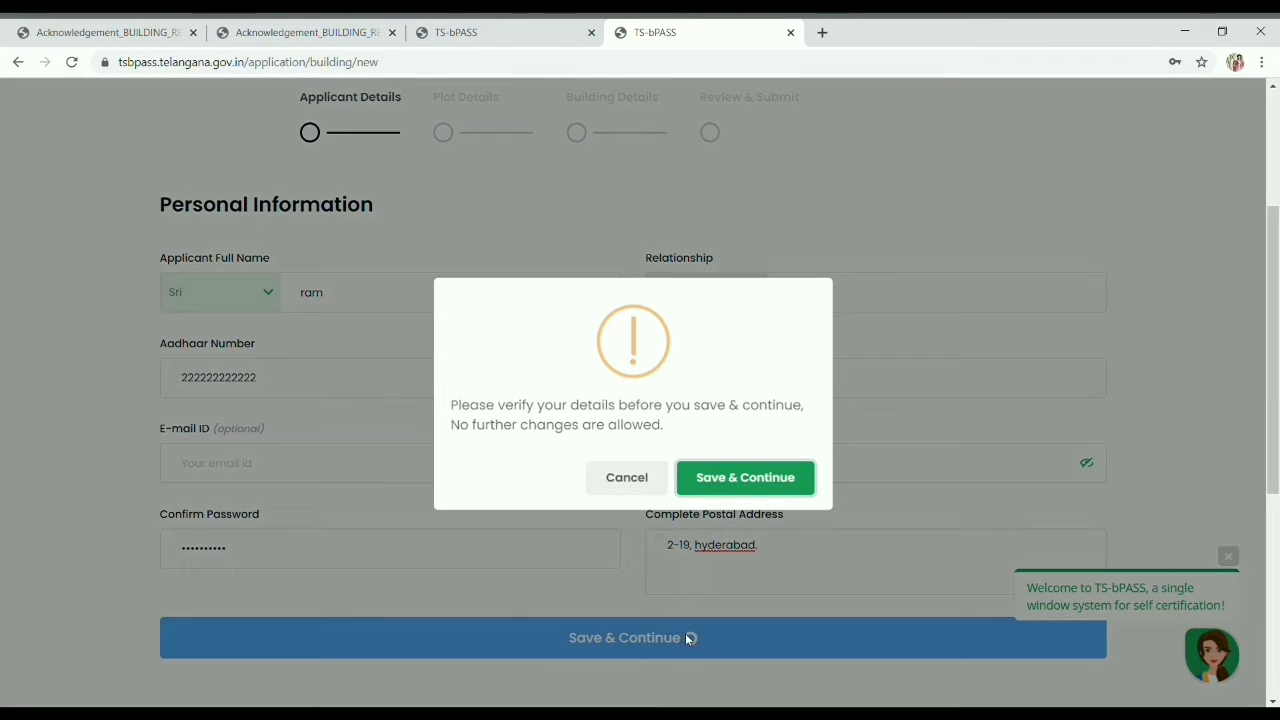
left_click(745, 480)
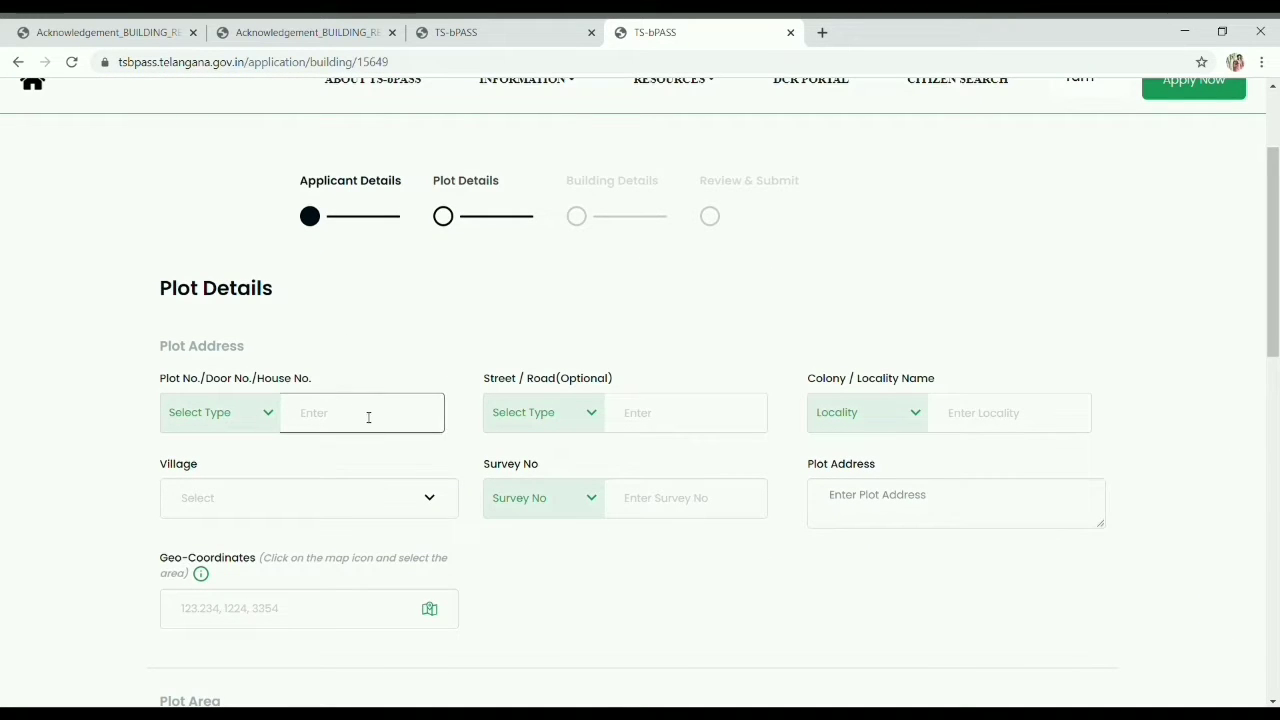
Step: Set the number type to Plot No with plot number 666
left_click(255, 412)
left_click(220, 462)
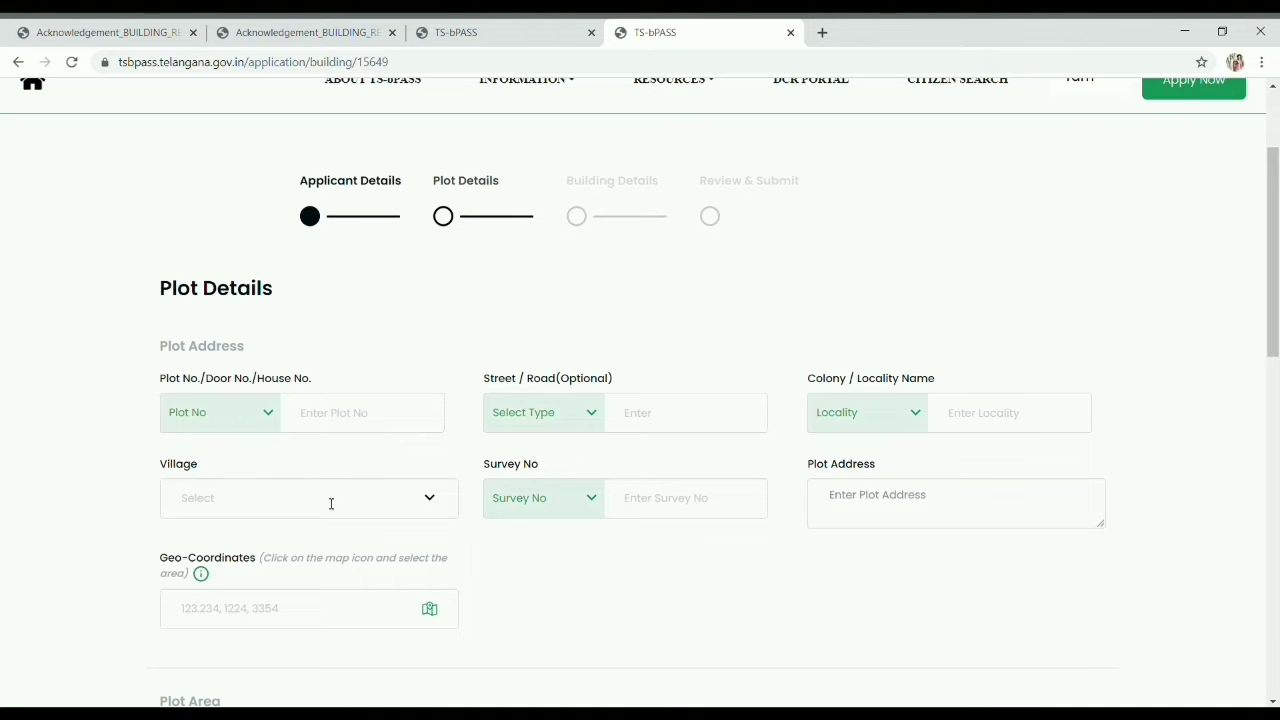
left_click(330, 428)
type("ddd")
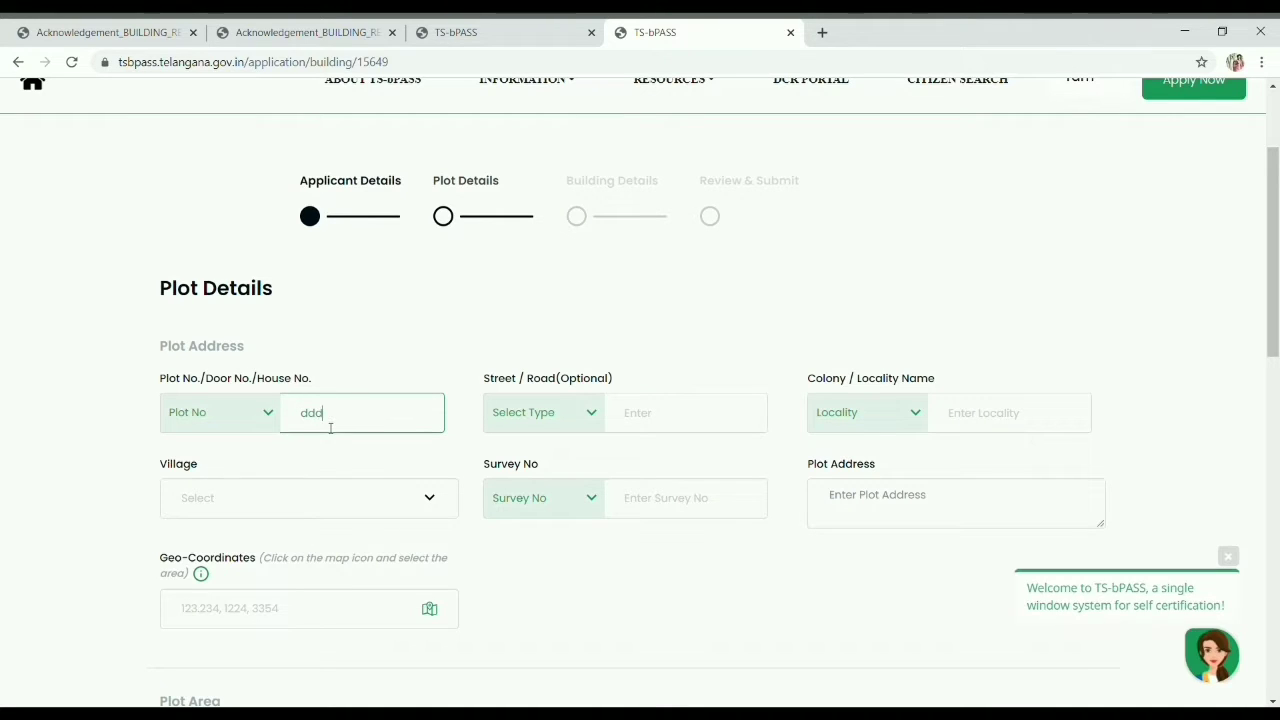
key("BackSpace")
key("BackSpace")
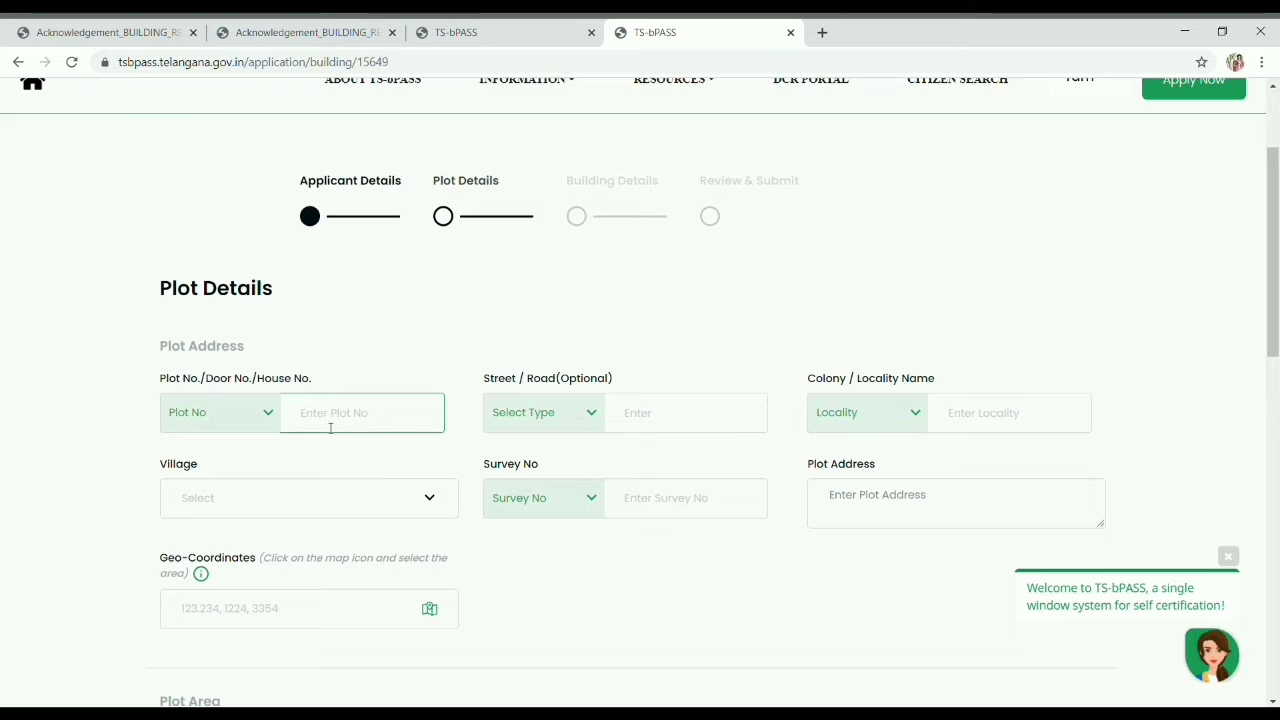
type("666")
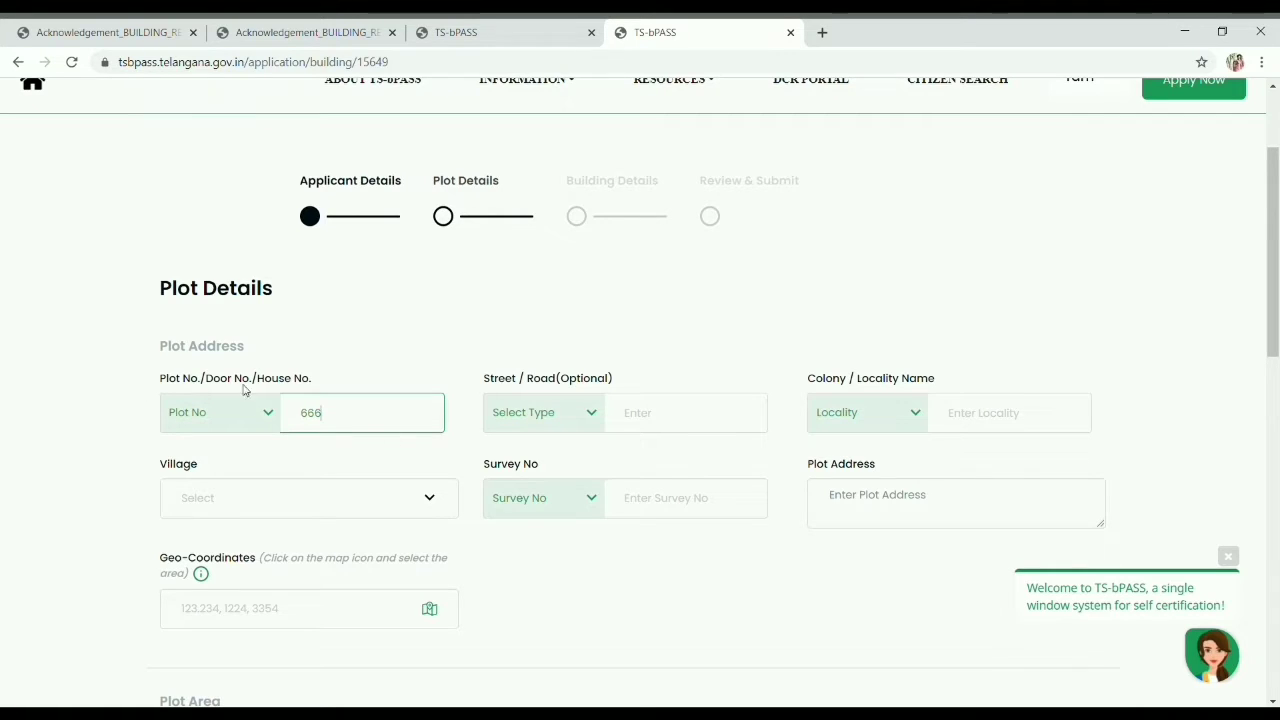
left_click(218, 424)
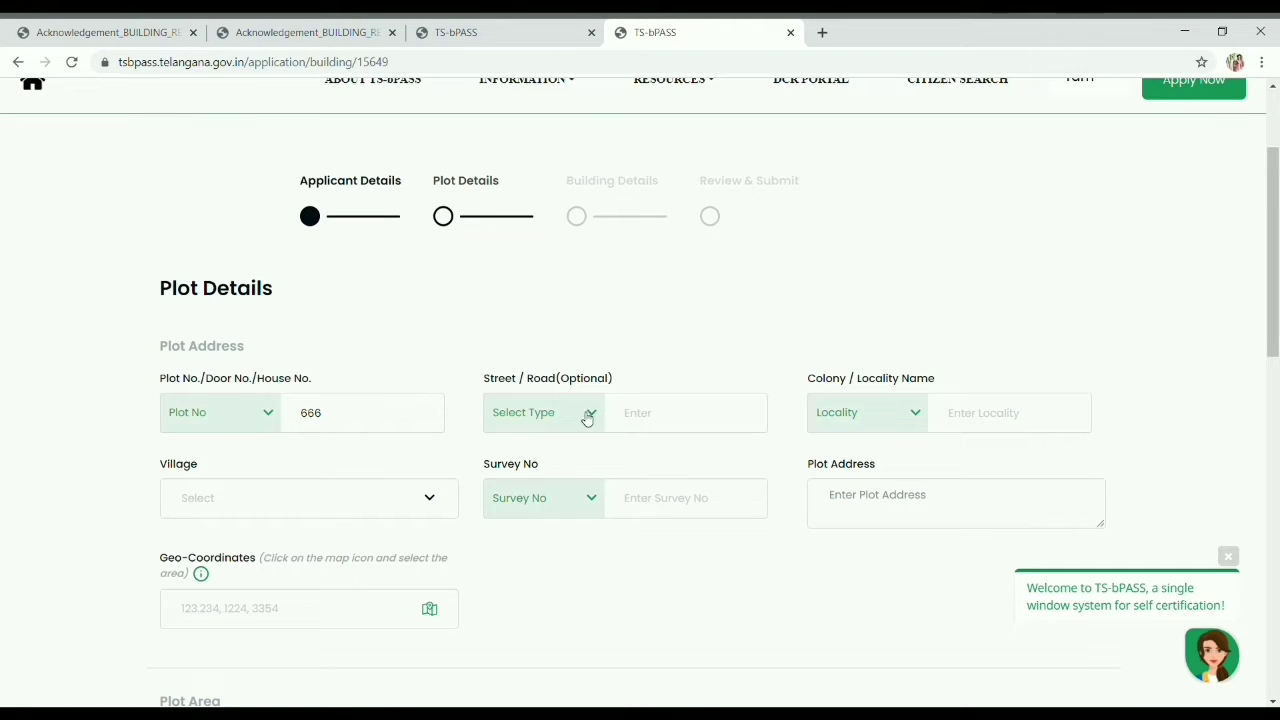
Step: Choose Colony as the locality type and enter the colony name
left_click(870, 414)
left_click(846, 466)
left_click(991, 417)
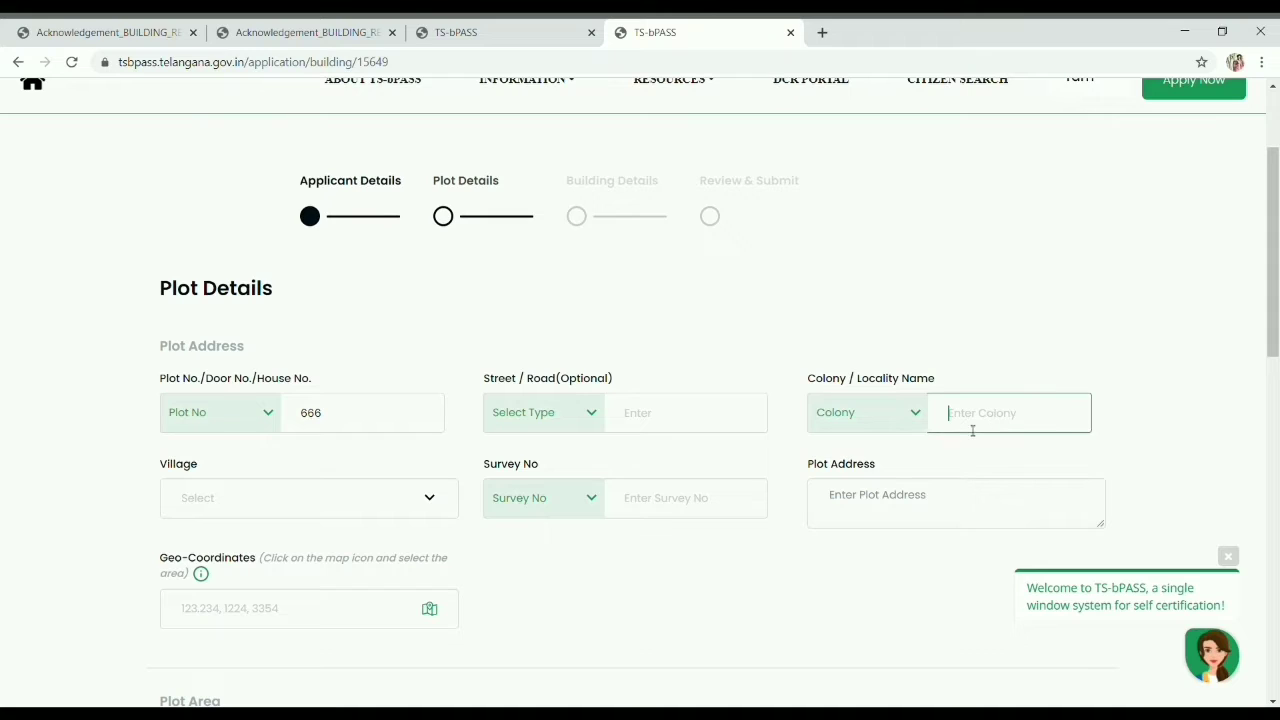
type("DD colony")
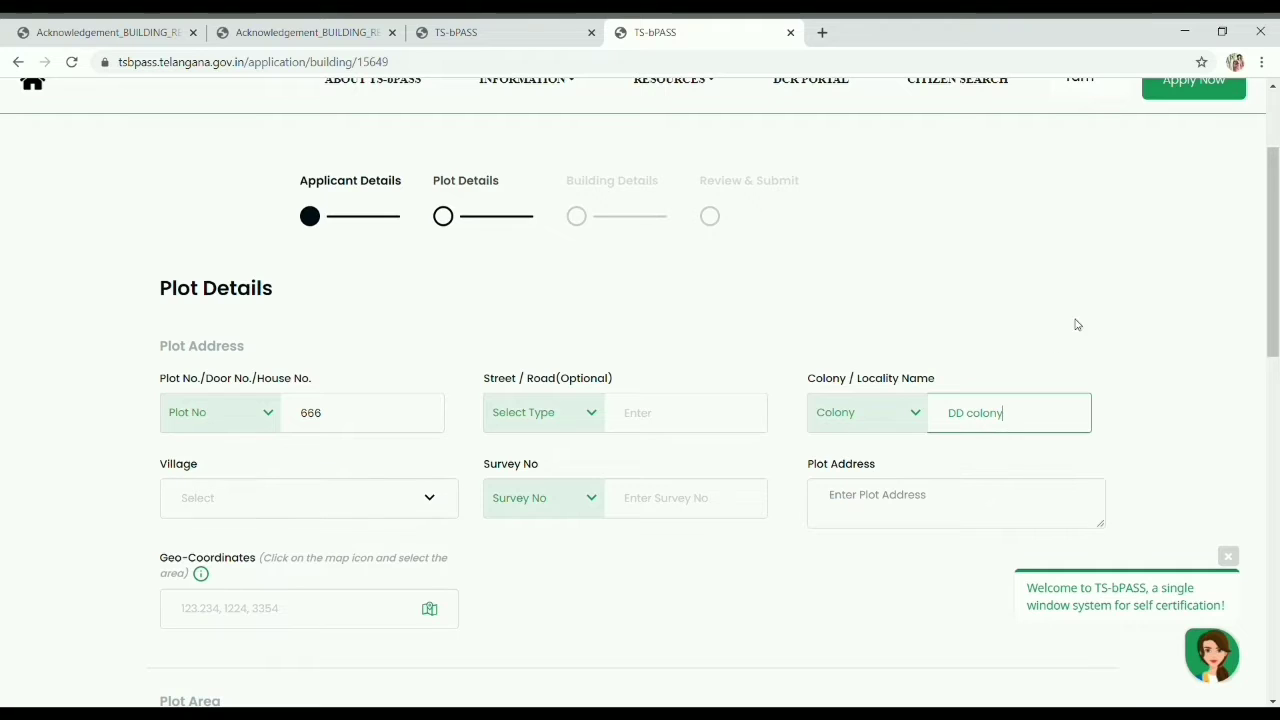
Step: Search the village with 'nal' and pick Marrigudem
left_click(379, 498)
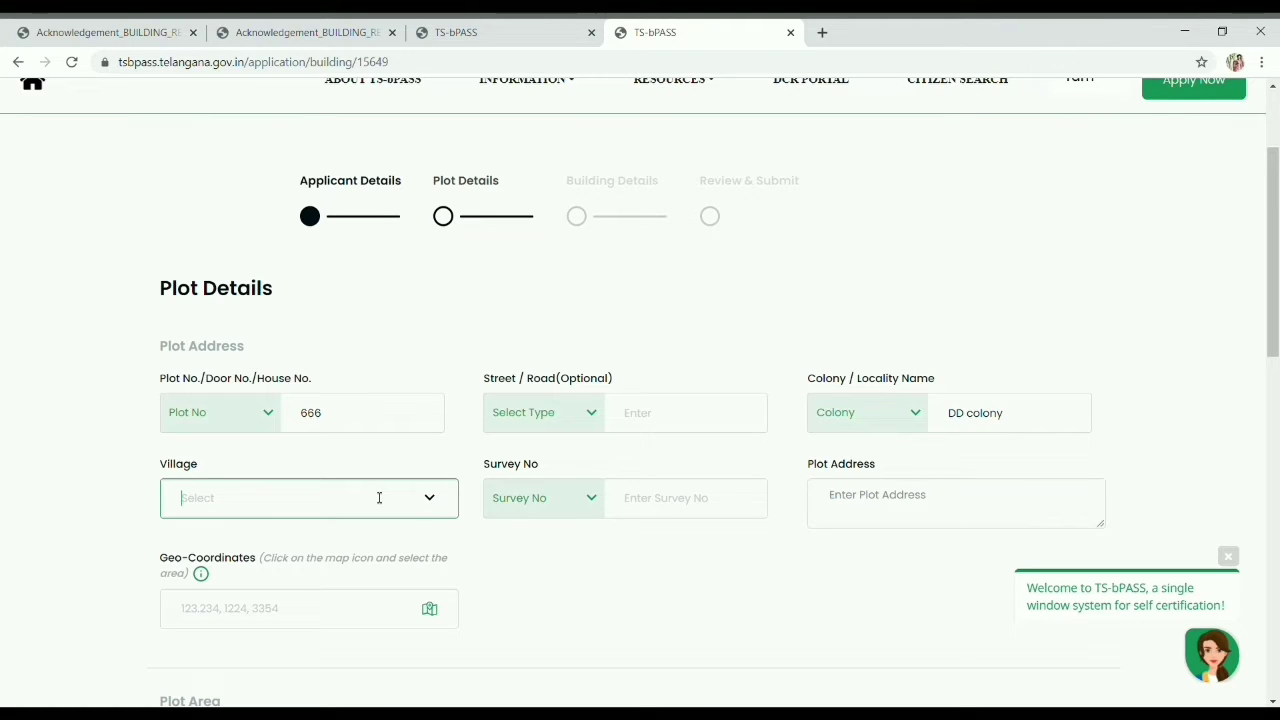
type("nal")
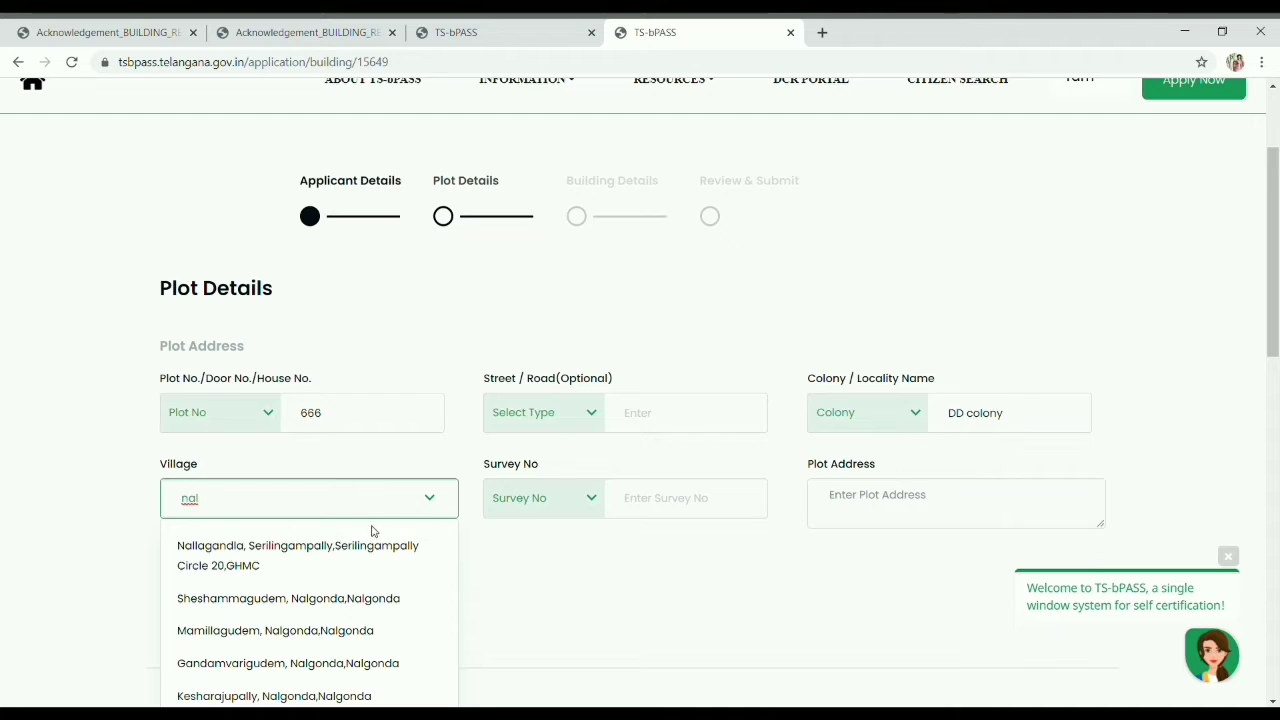
scroll(373, 531, "down", 3)
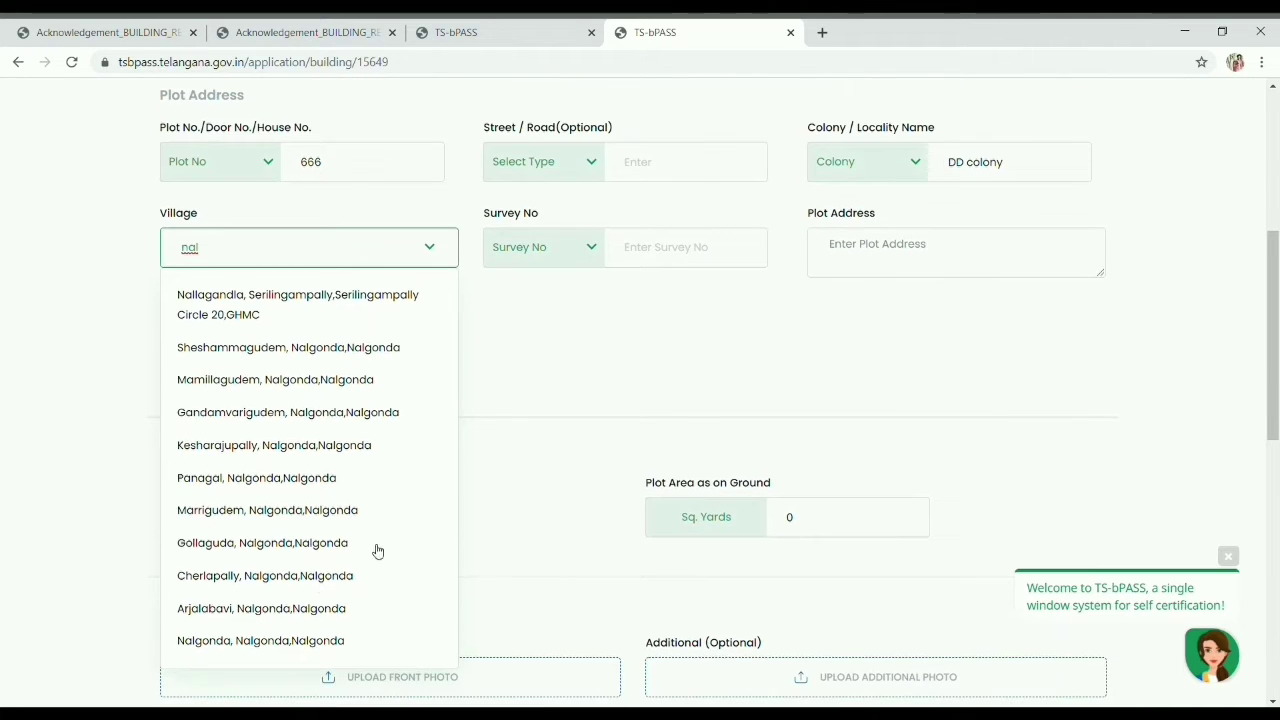
left_click(307, 512)
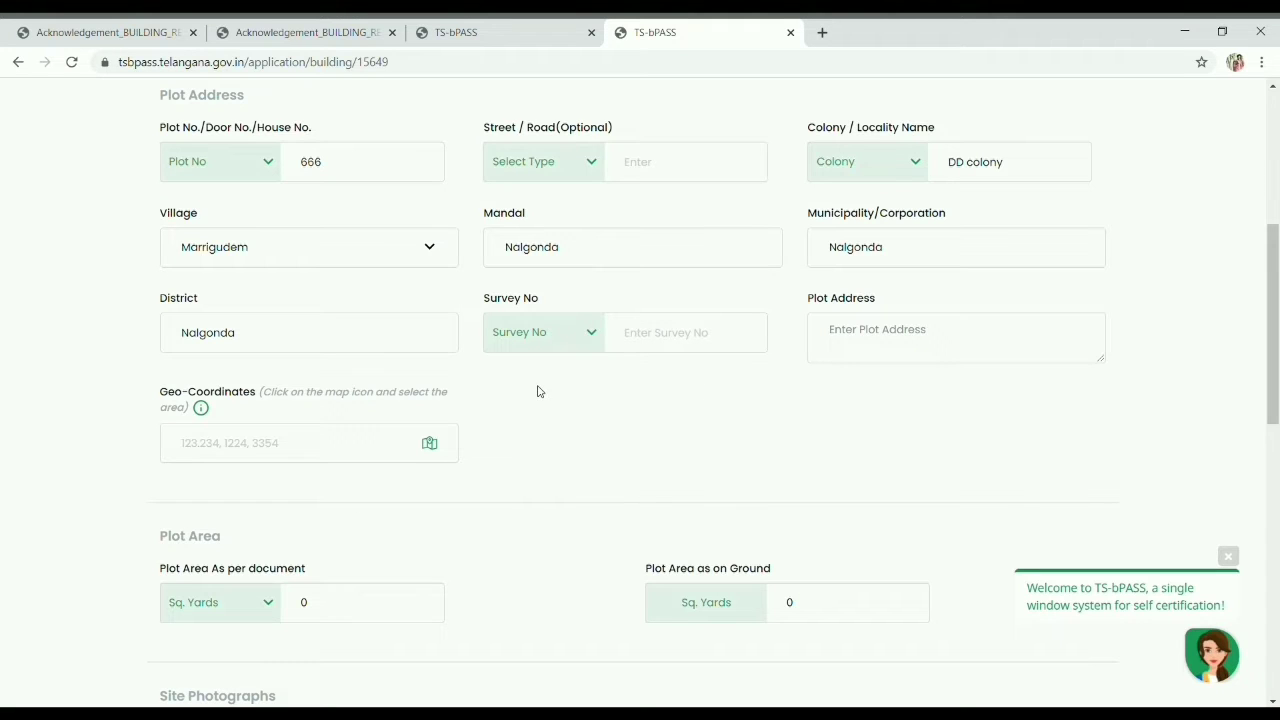
Step: Enter survey number 25 and open the plot map, zoomed in near Koti Public Park
left_click(642, 348)
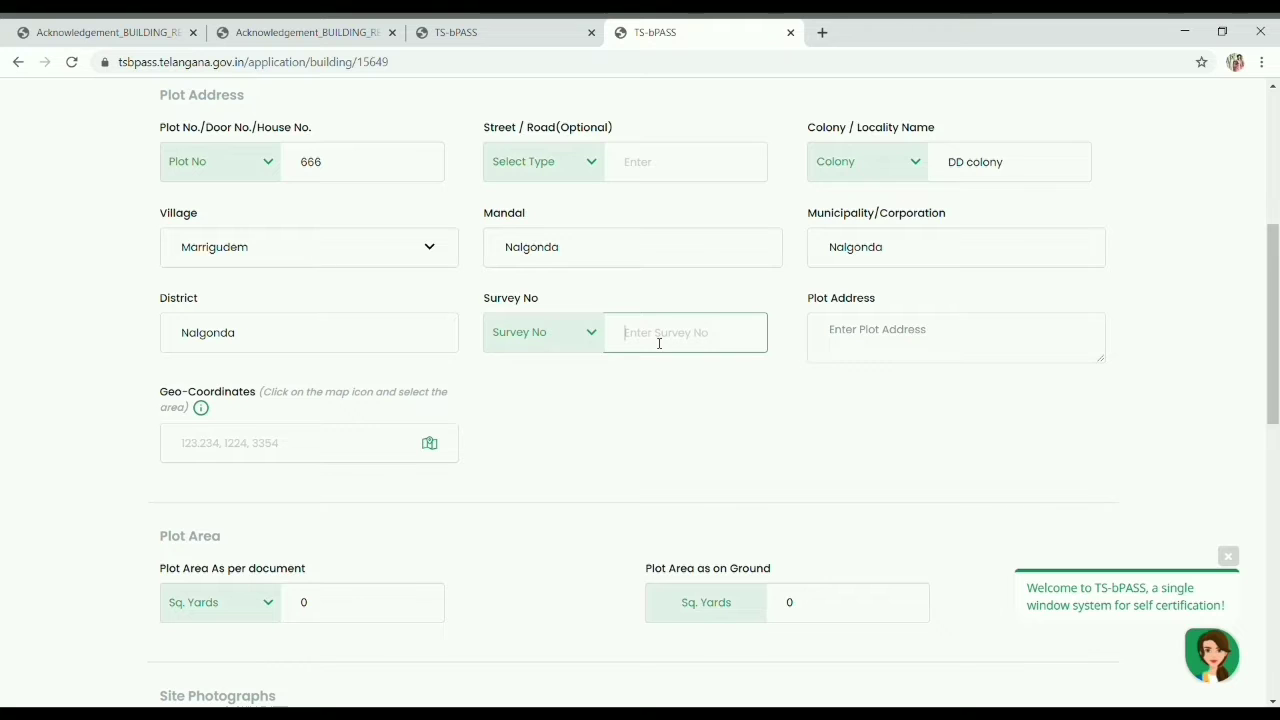
type("25")
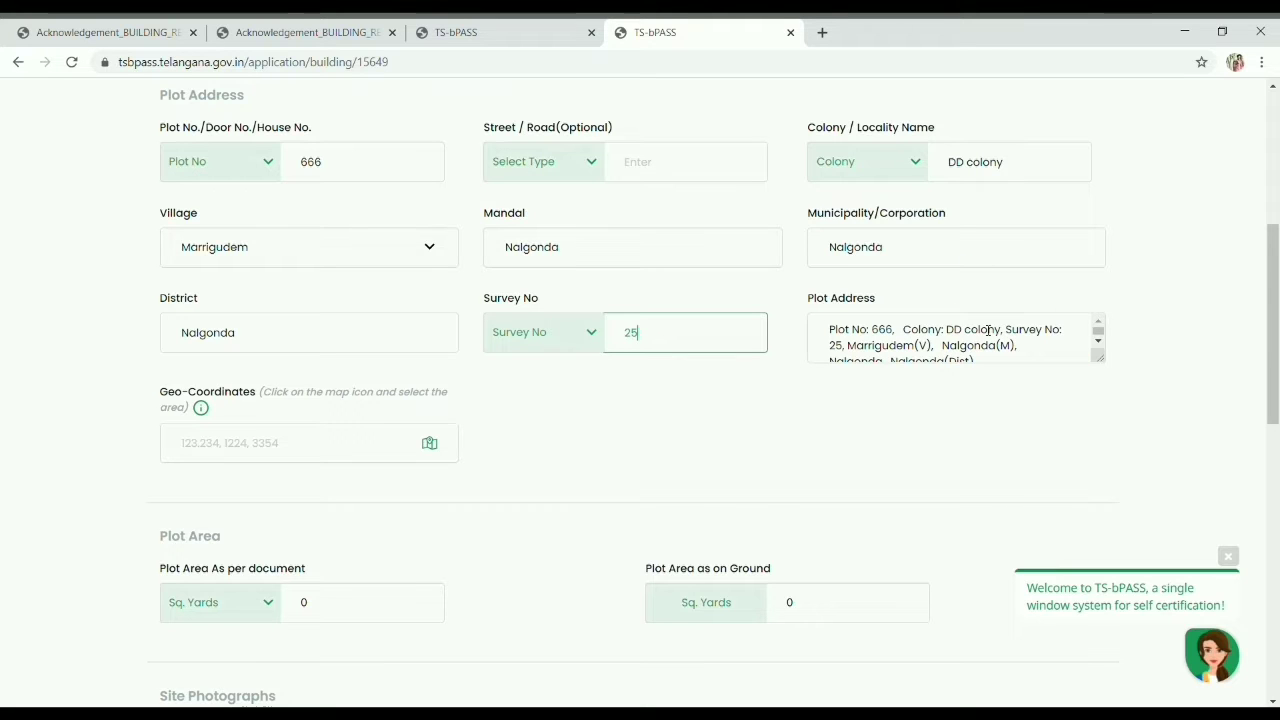
left_click(429, 443)
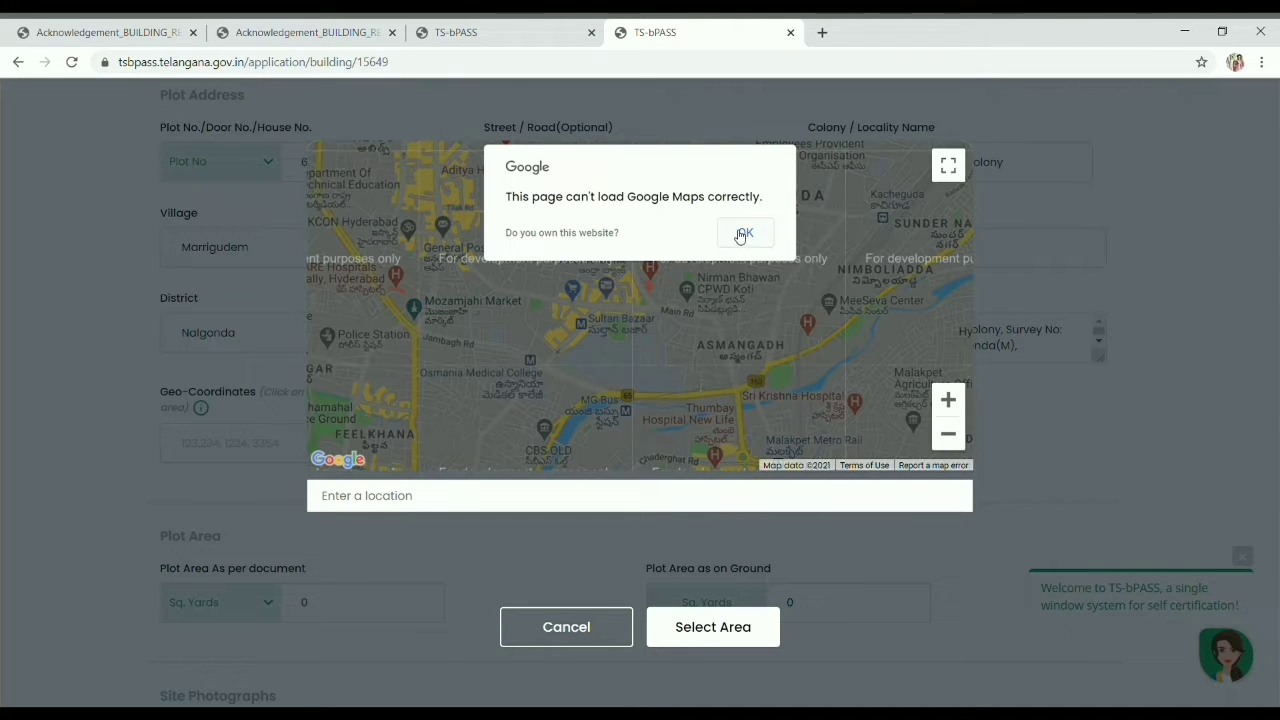
left_click(745, 232)
left_click(948, 400)
left_click(948, 400)
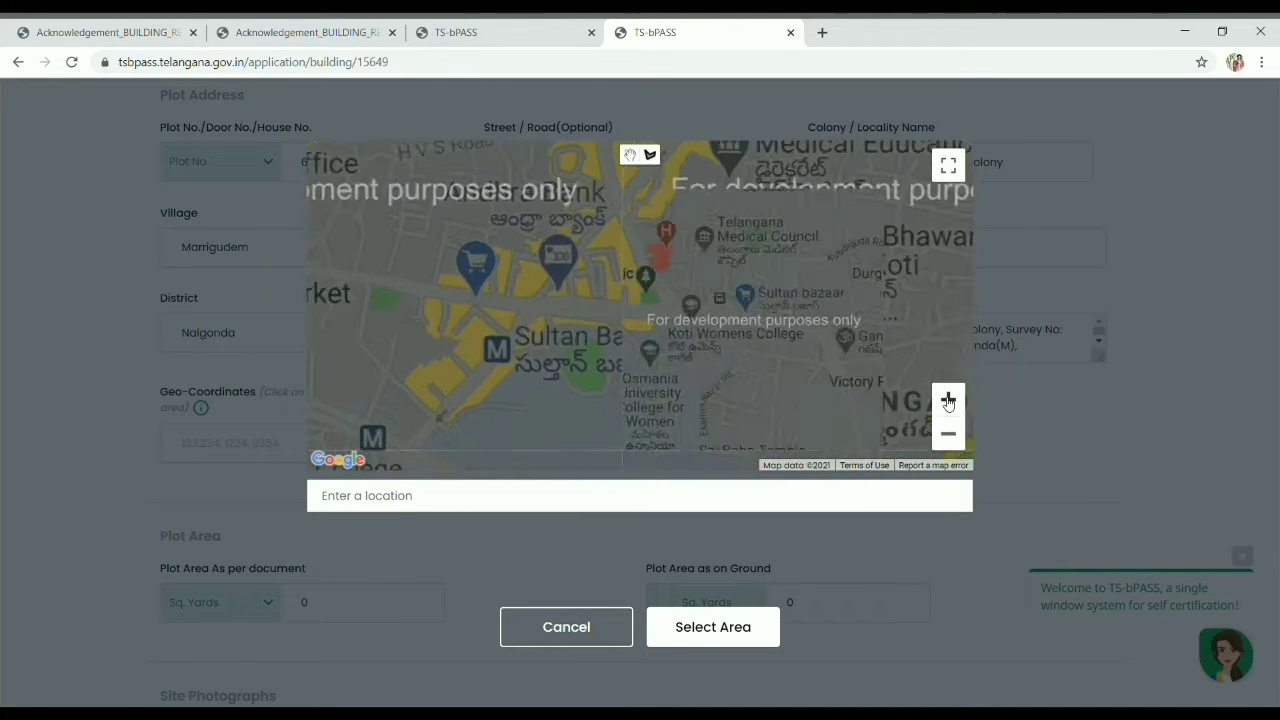
left_click(948, 400)
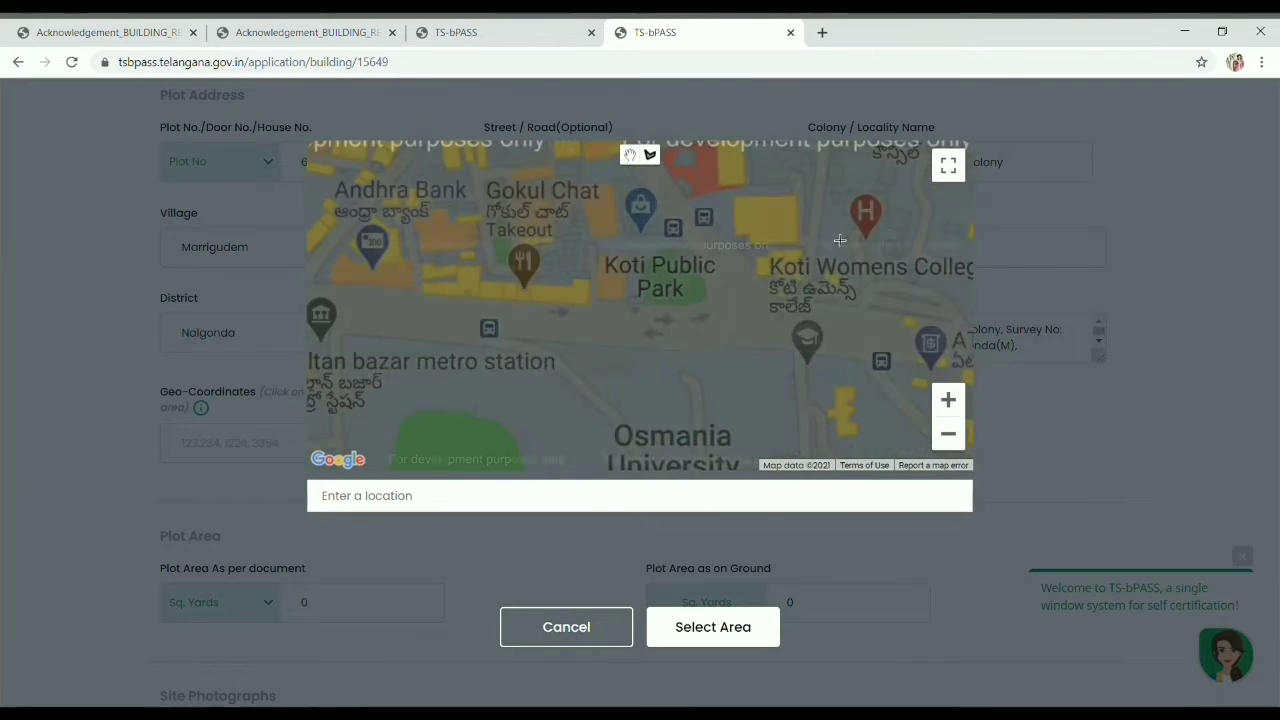
Step: Outline the plot with four corners and use that area for the Geo-Coordinates
left_click(743, 199)
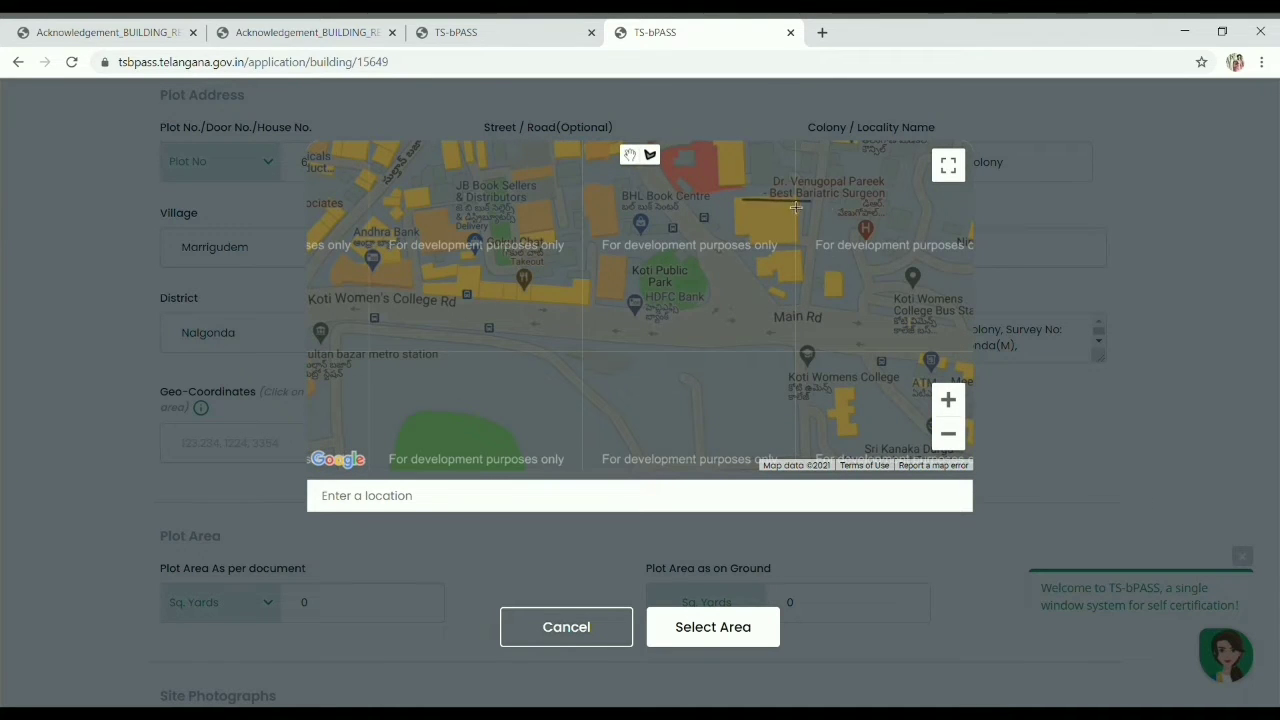
left_click(795, 197)
left_click(797, 244)
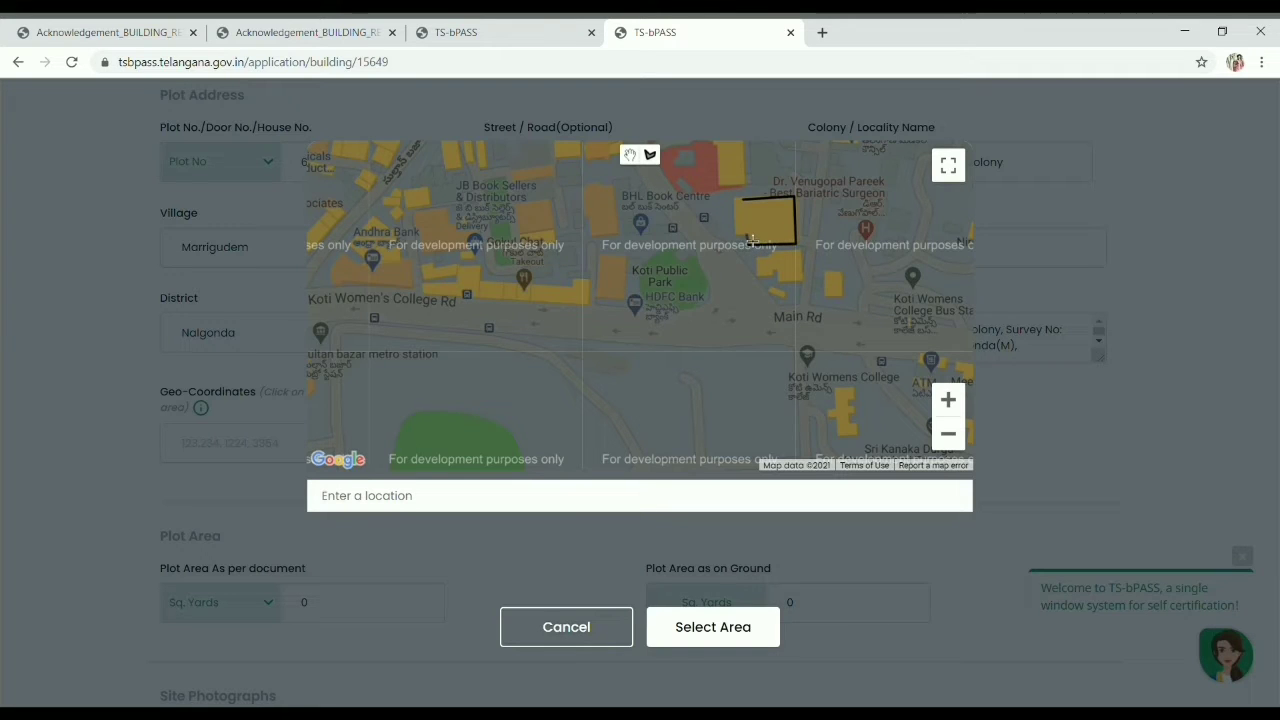
left_click(733, 242)
left_click(741, 202)
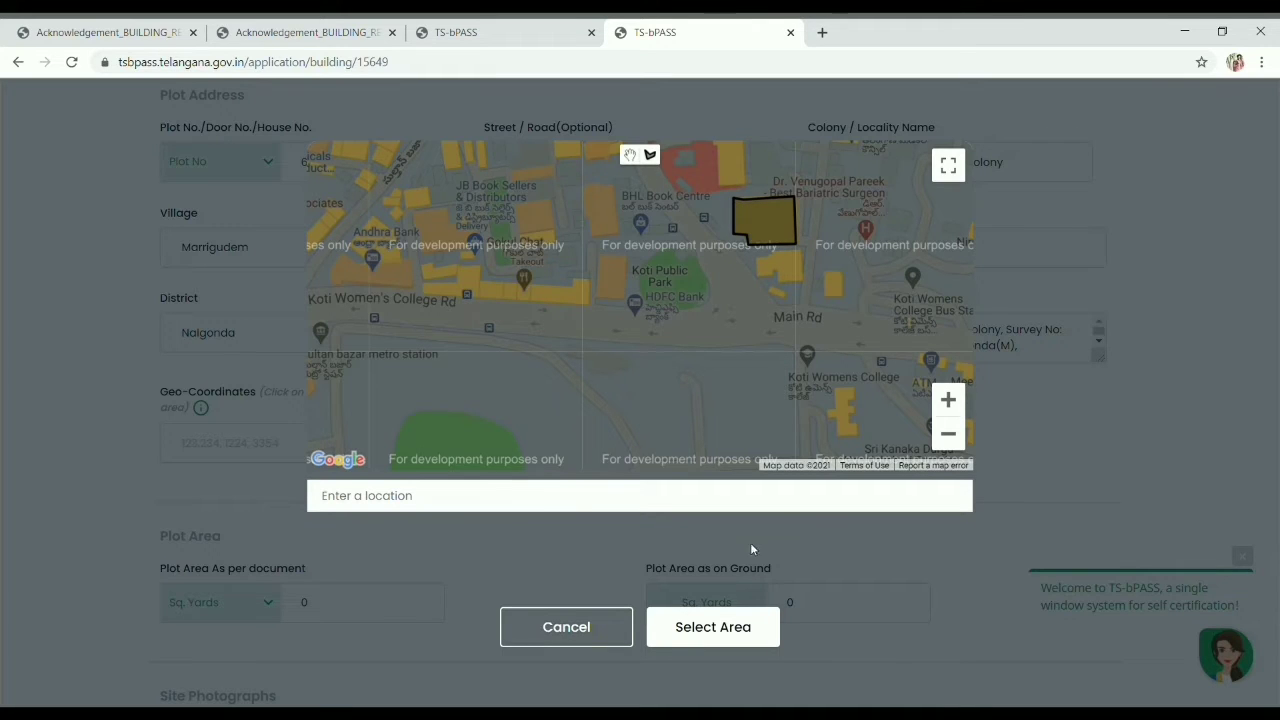
left_click(713, 627)
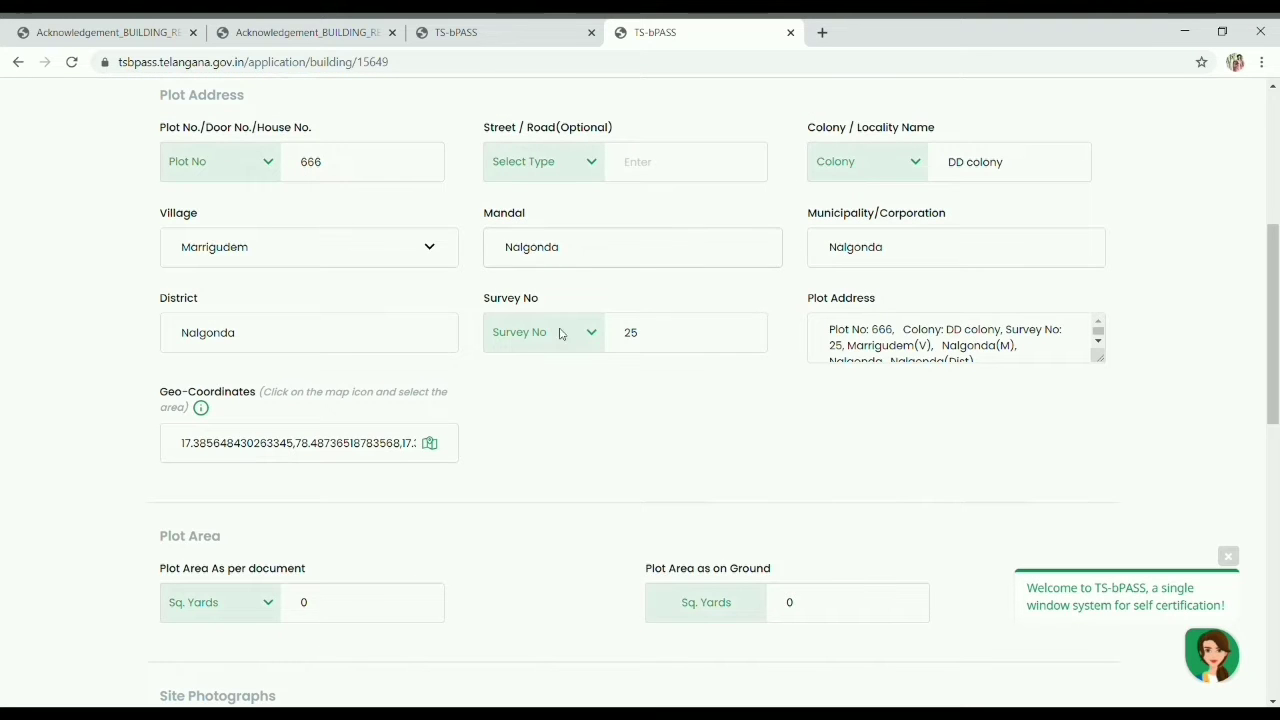
scroll(600, 345, "down", 1)
Step: Enter 450 as plot area per document and on ground, and upload the front site photo
scroll(593, 350, "down", 3)
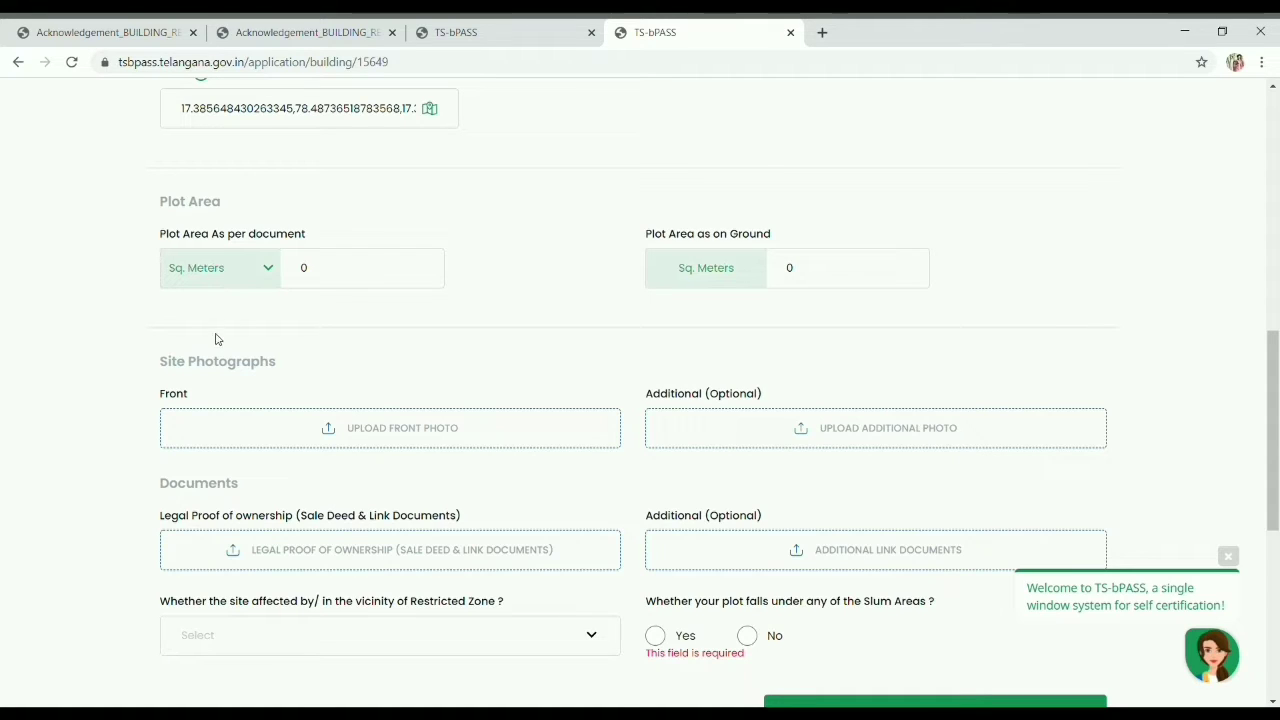
left_click(410, 282)
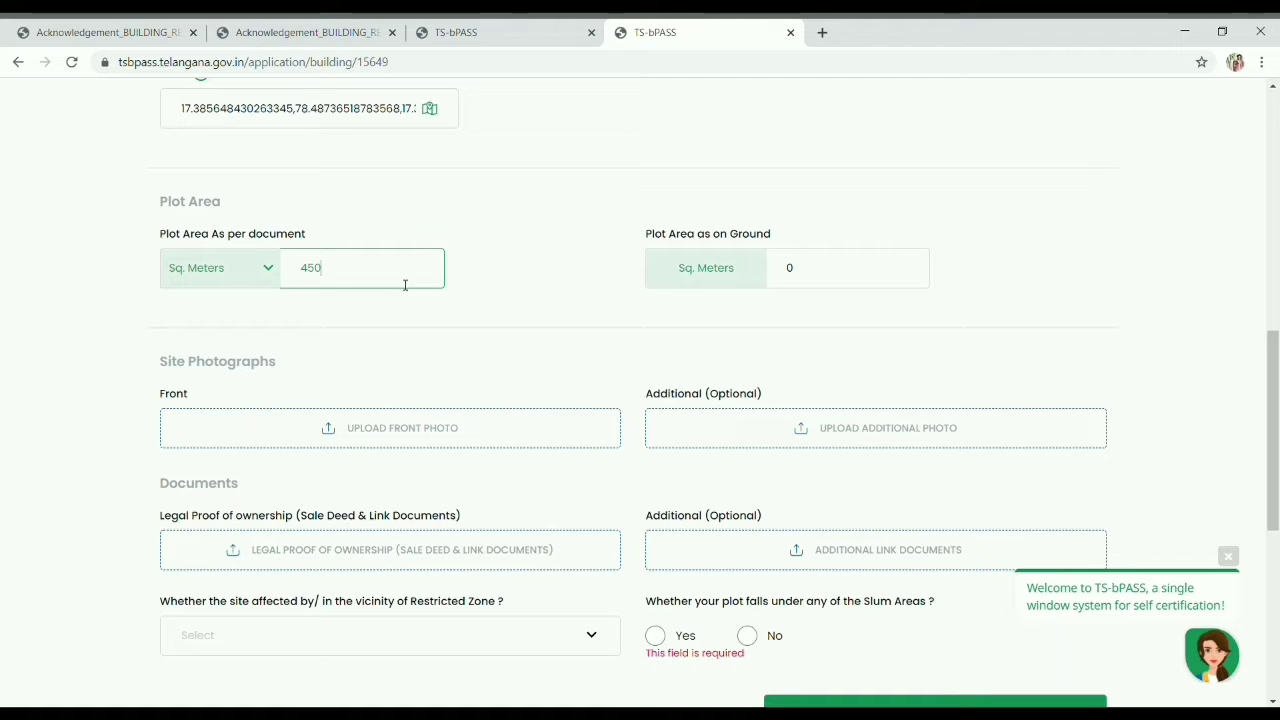
left_click(861, 273)
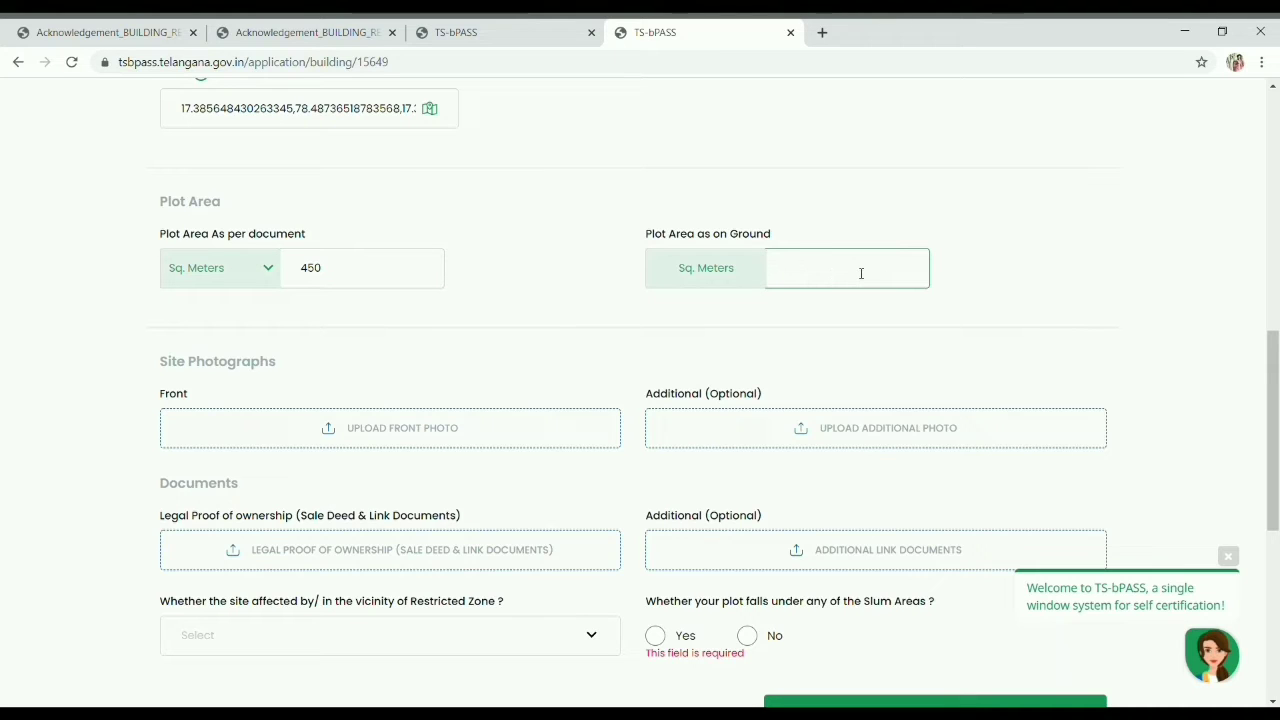
type("450")
left_click(380, 437)
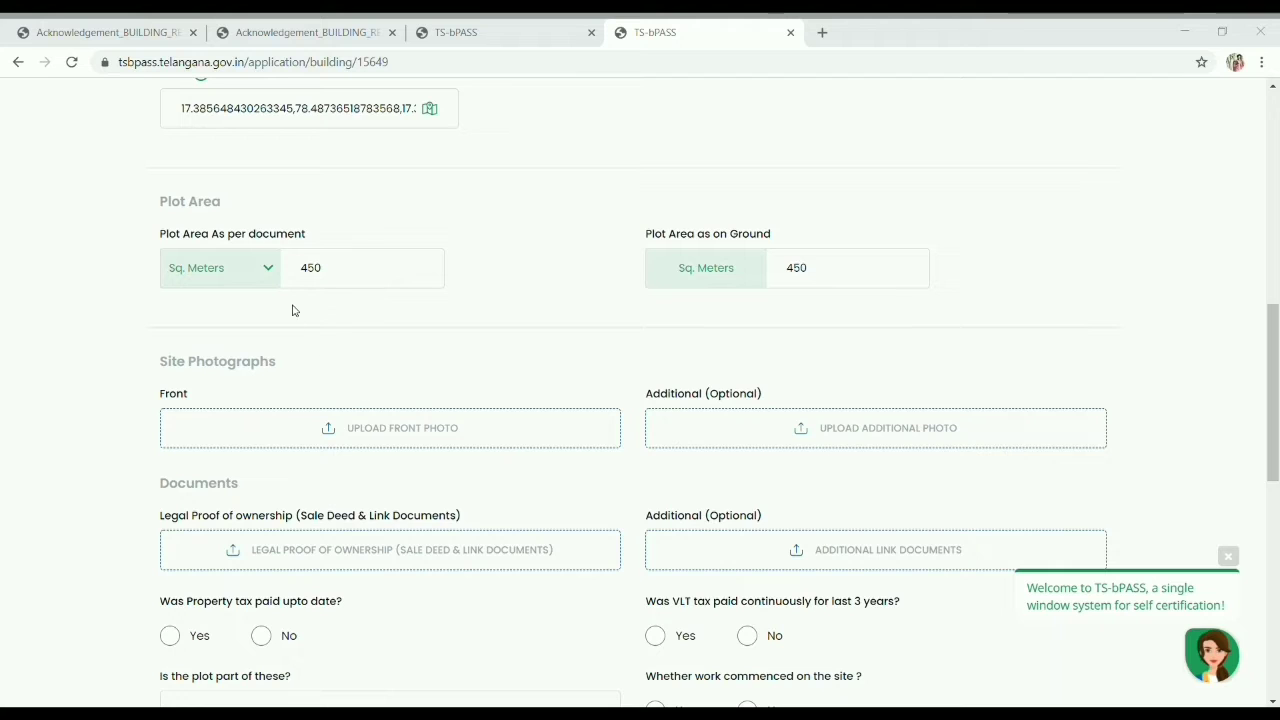
left_click(495, 391)
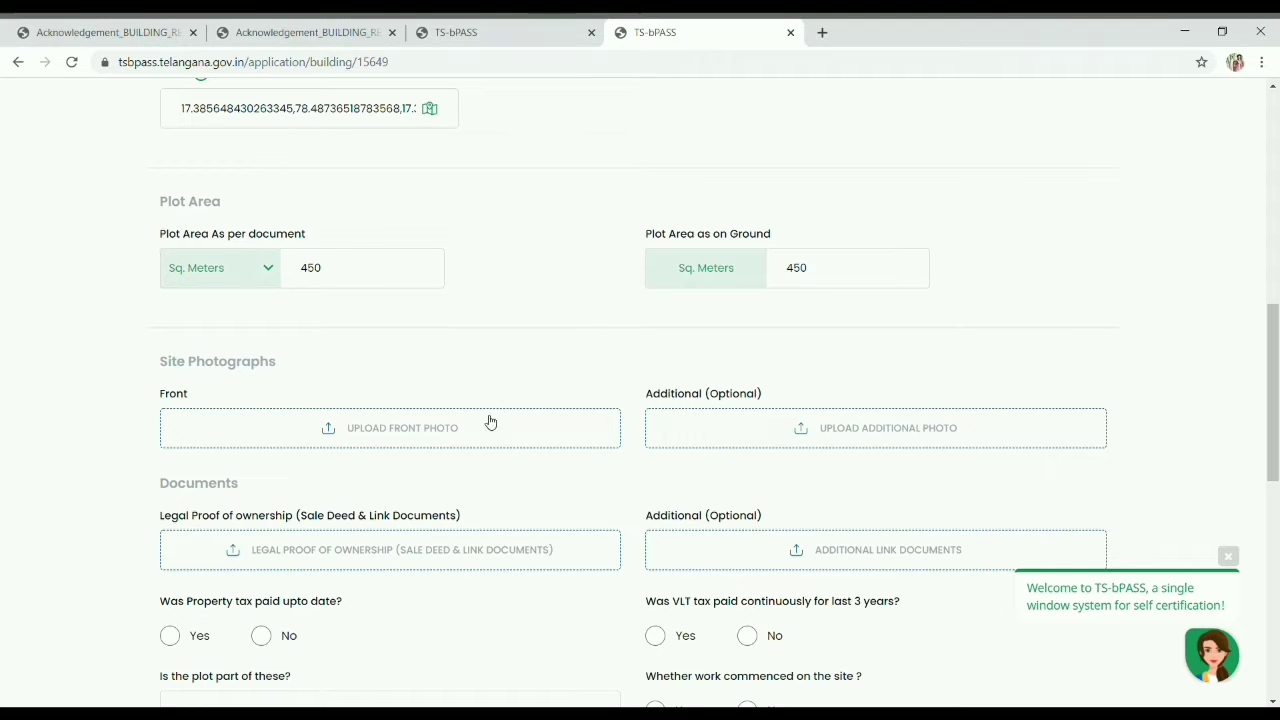
Step: Upload the legal proof of ownership file
scroll(464, 436, "down", 2)
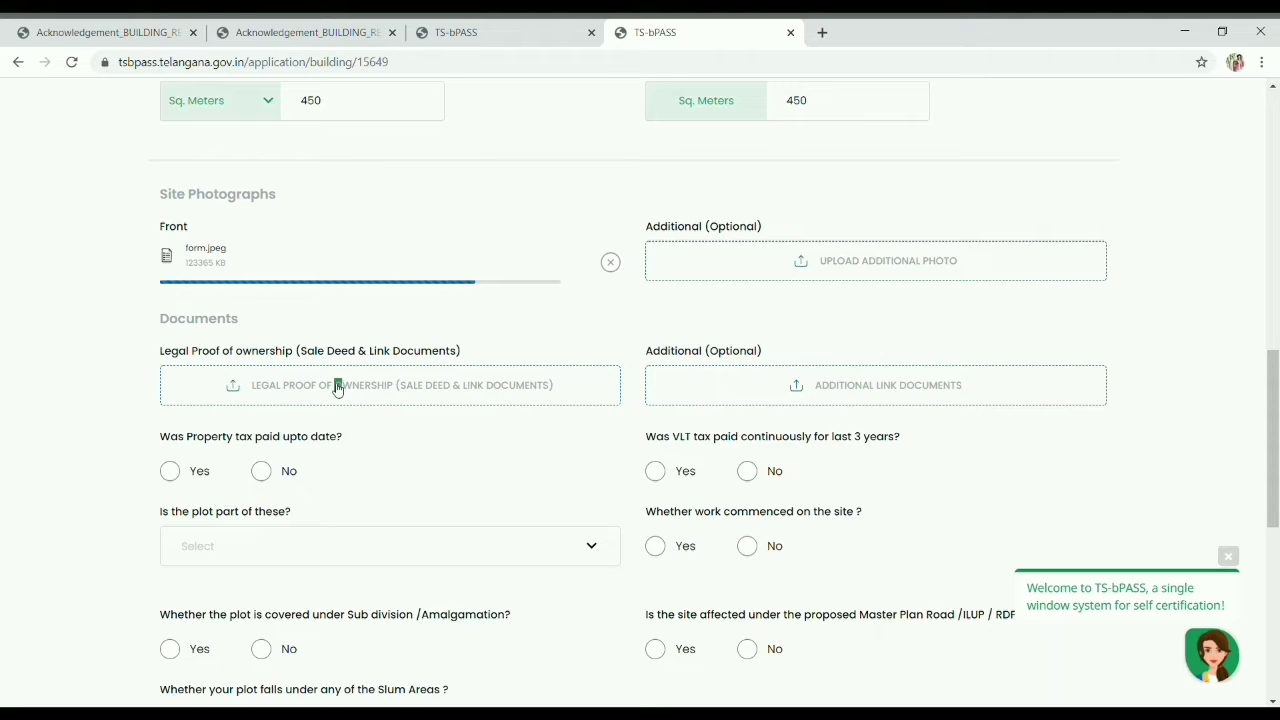
left_click(336, 390)
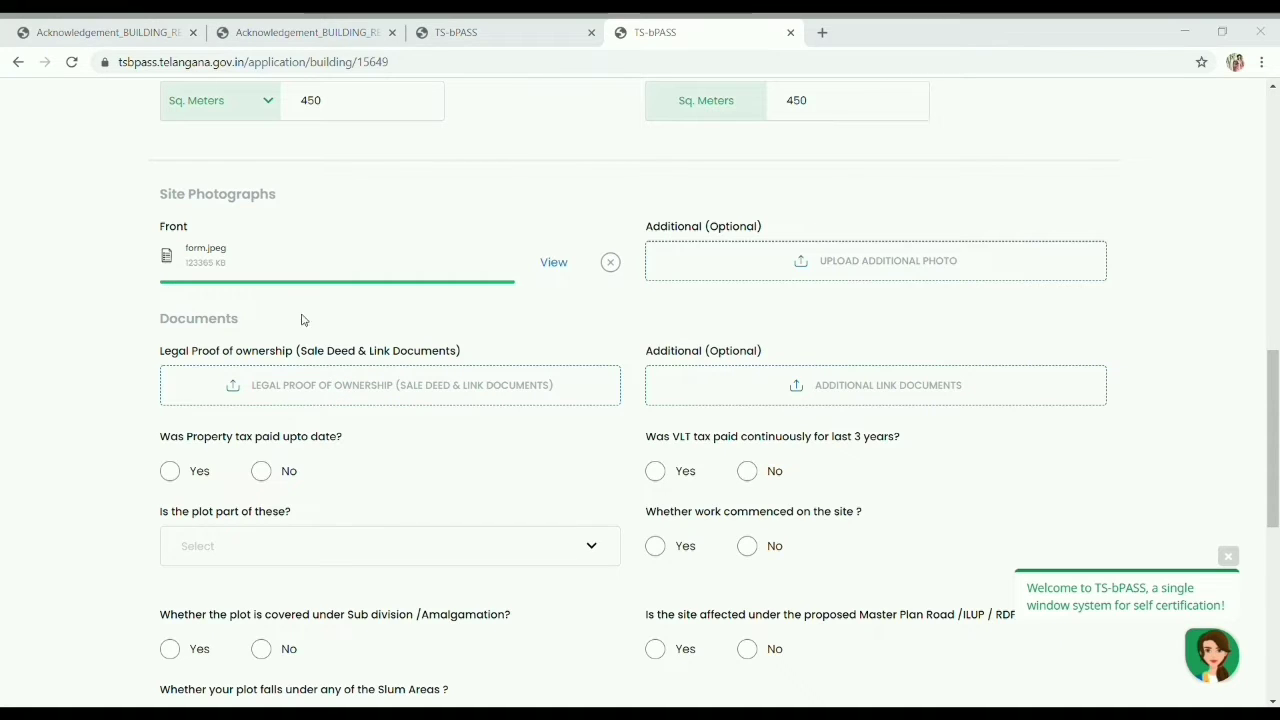
left_click(509, 403)
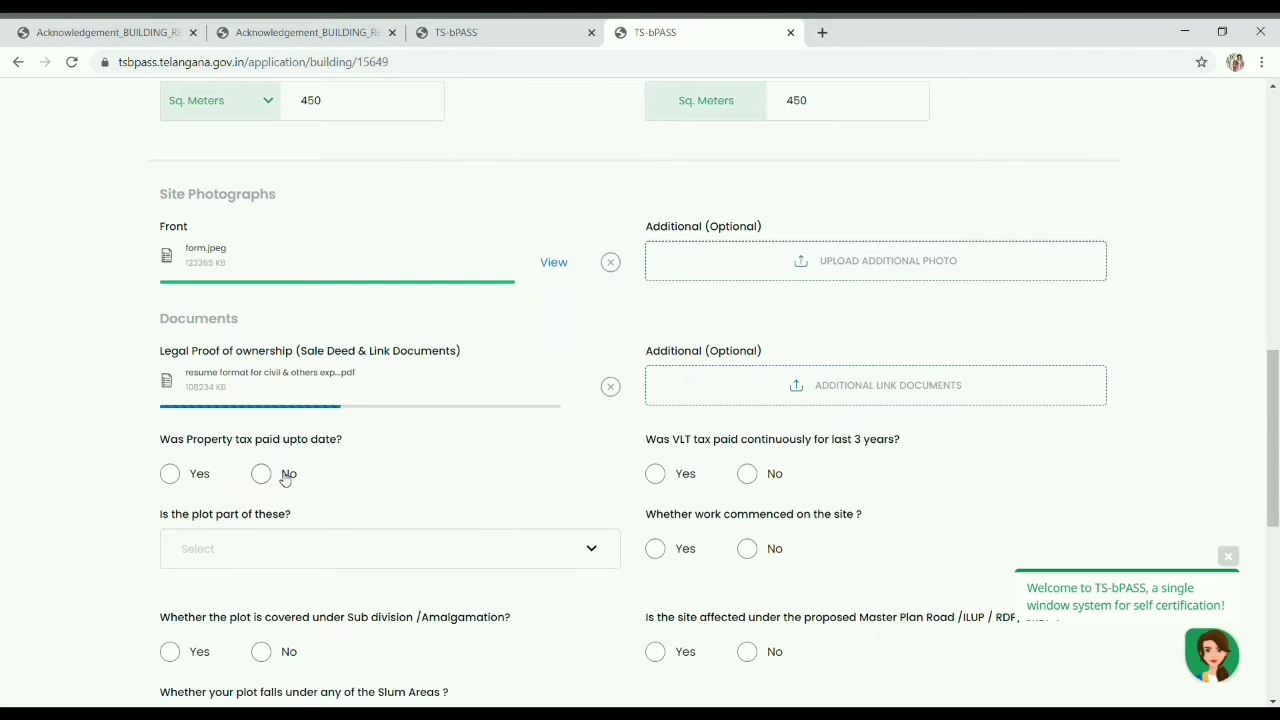
Step: Answer Yes to property tax paid up to date and upload the property tax document
scroll(309, 451, "down", 2)
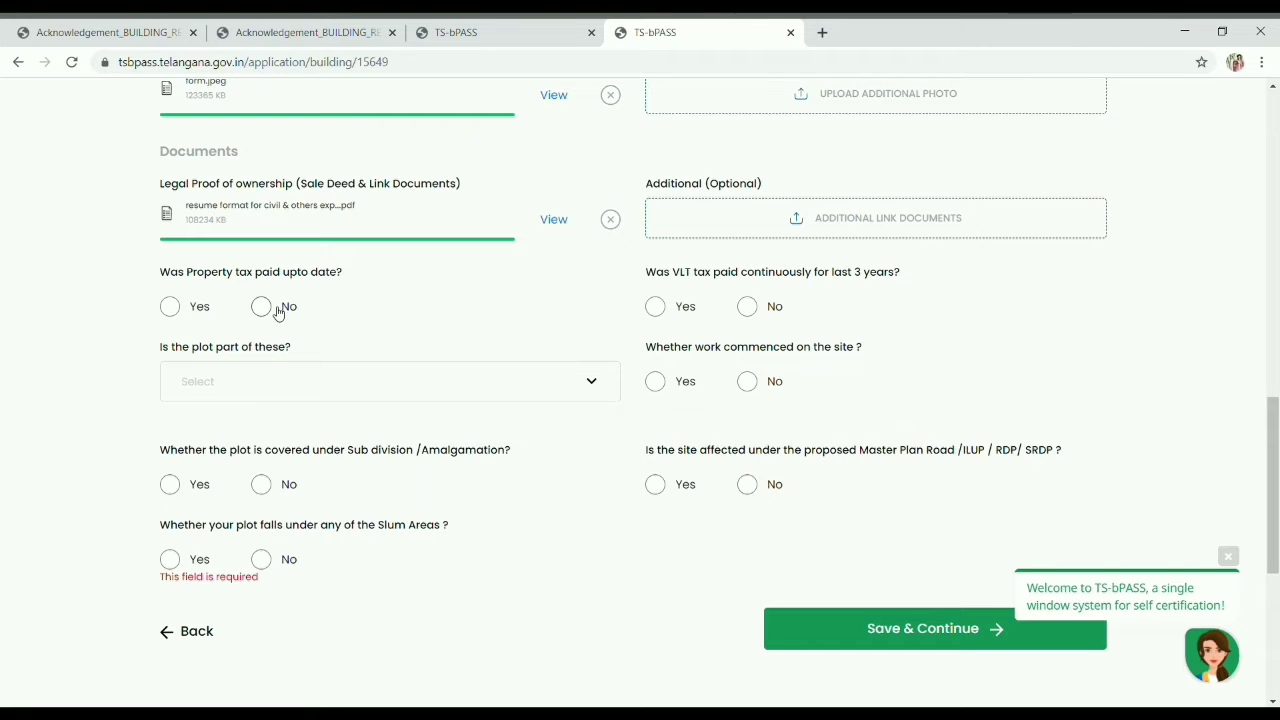
left_click(172, 308)
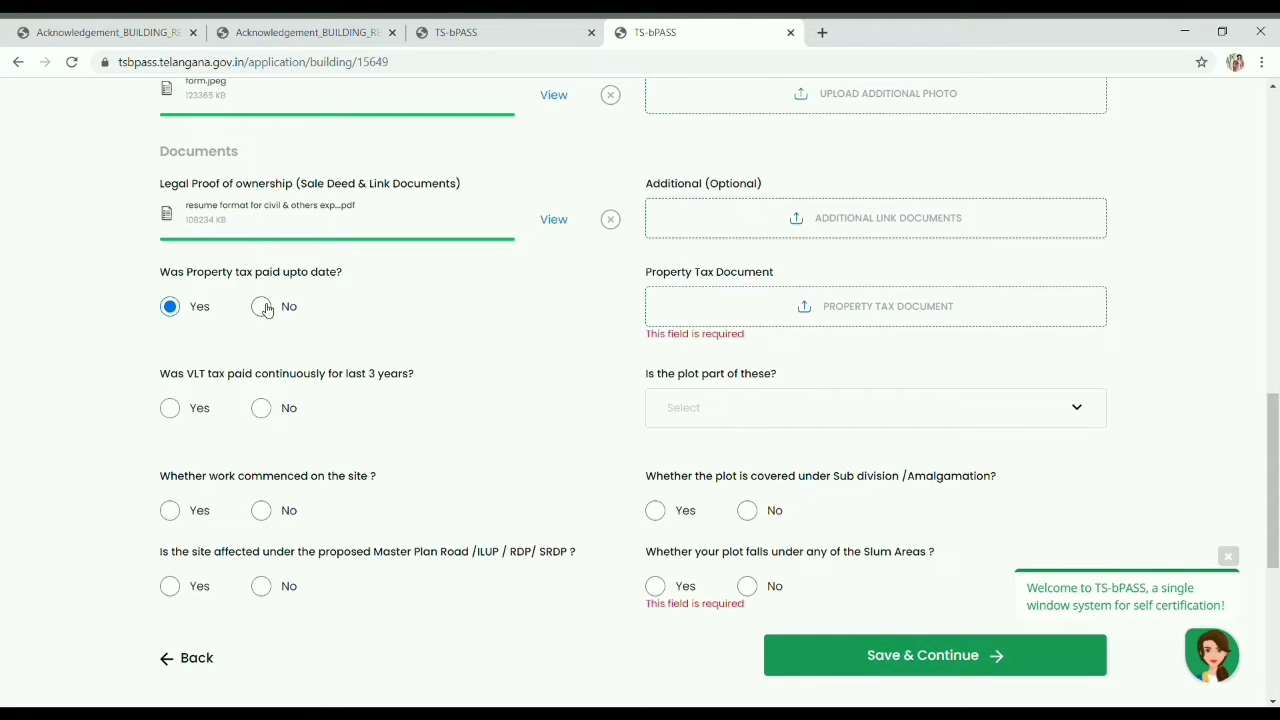
left_click(264, 308)
left_click(174, 313)
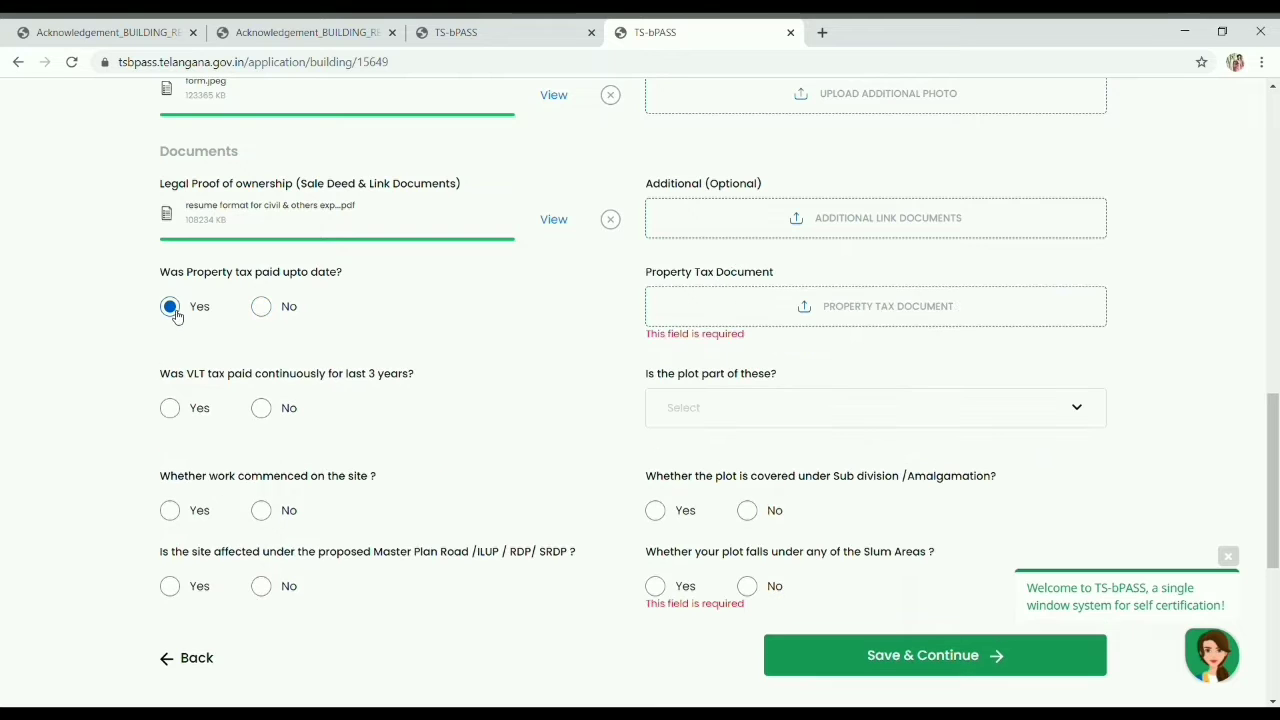
left_click(261, 310)
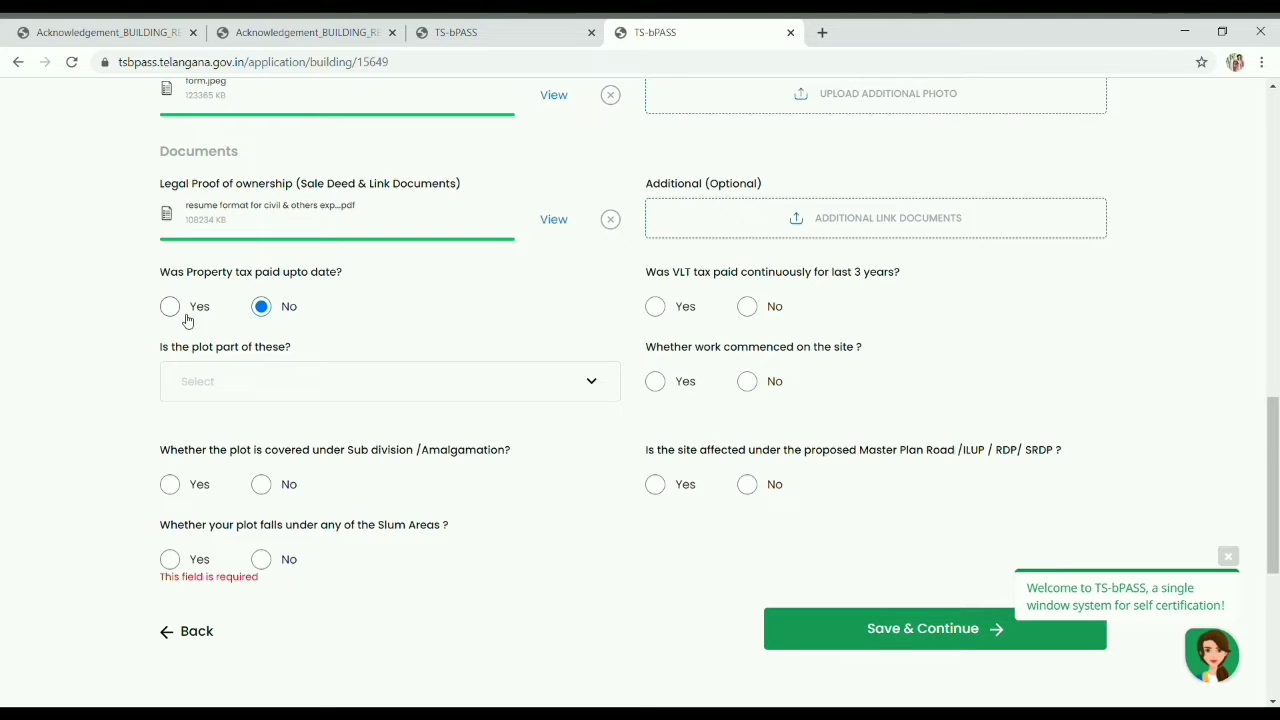
left_click(182, 316)
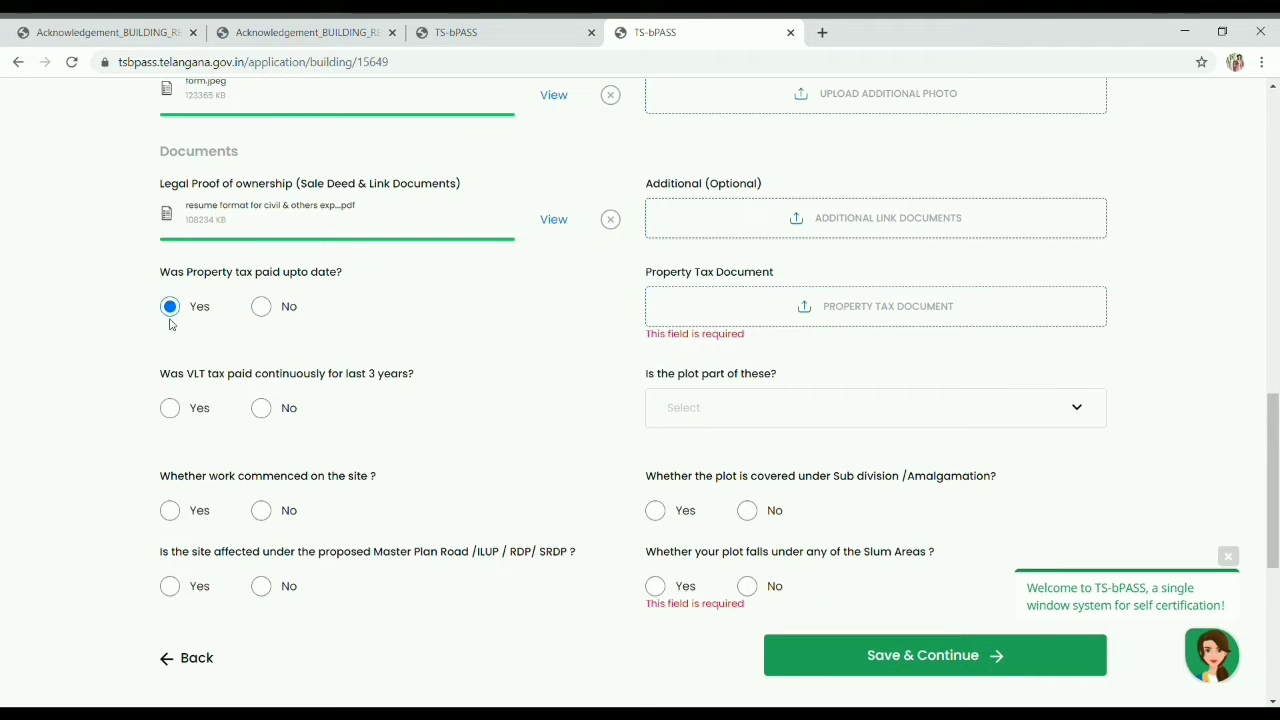
left_click(261, 308)
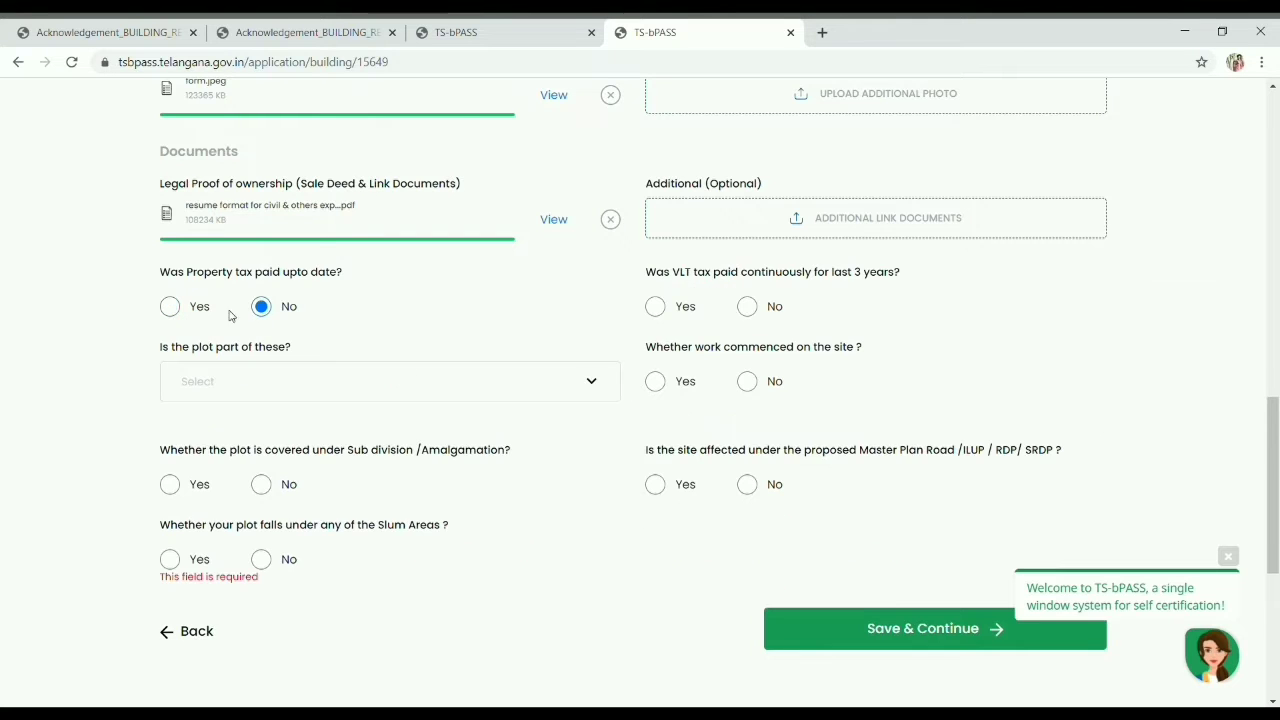
left_click(172, 309)
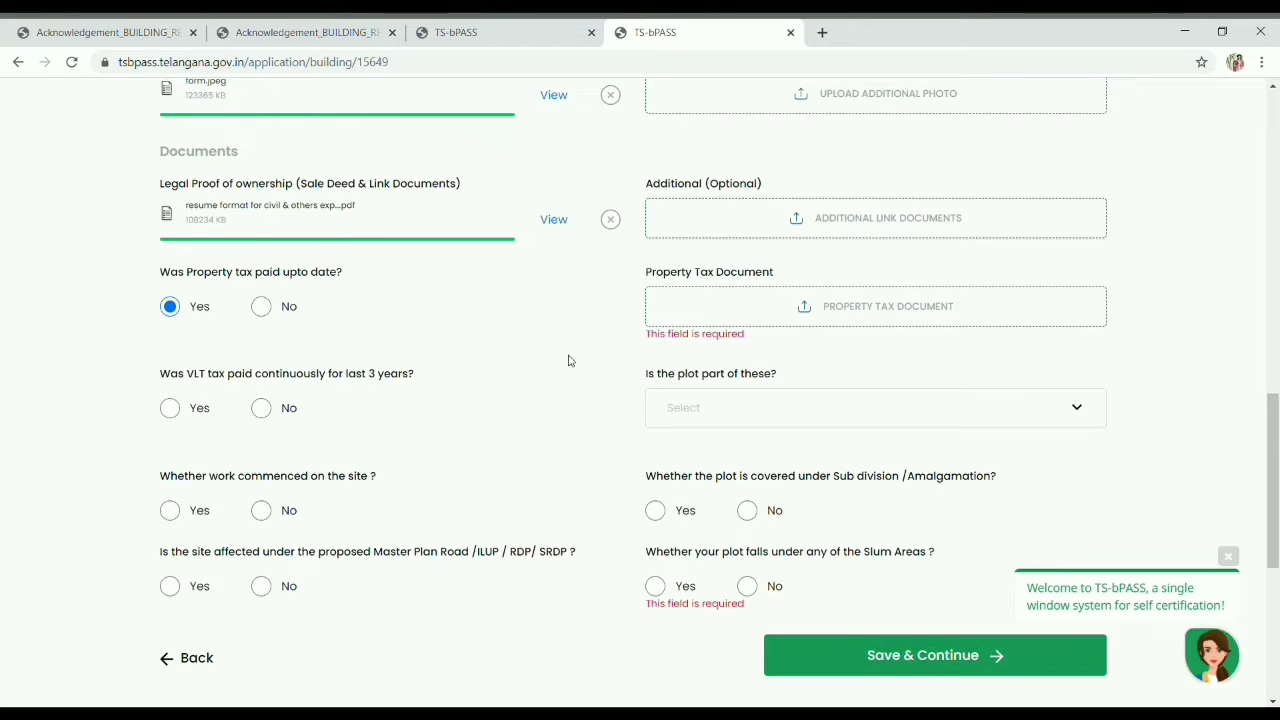
left_click(860, 317)
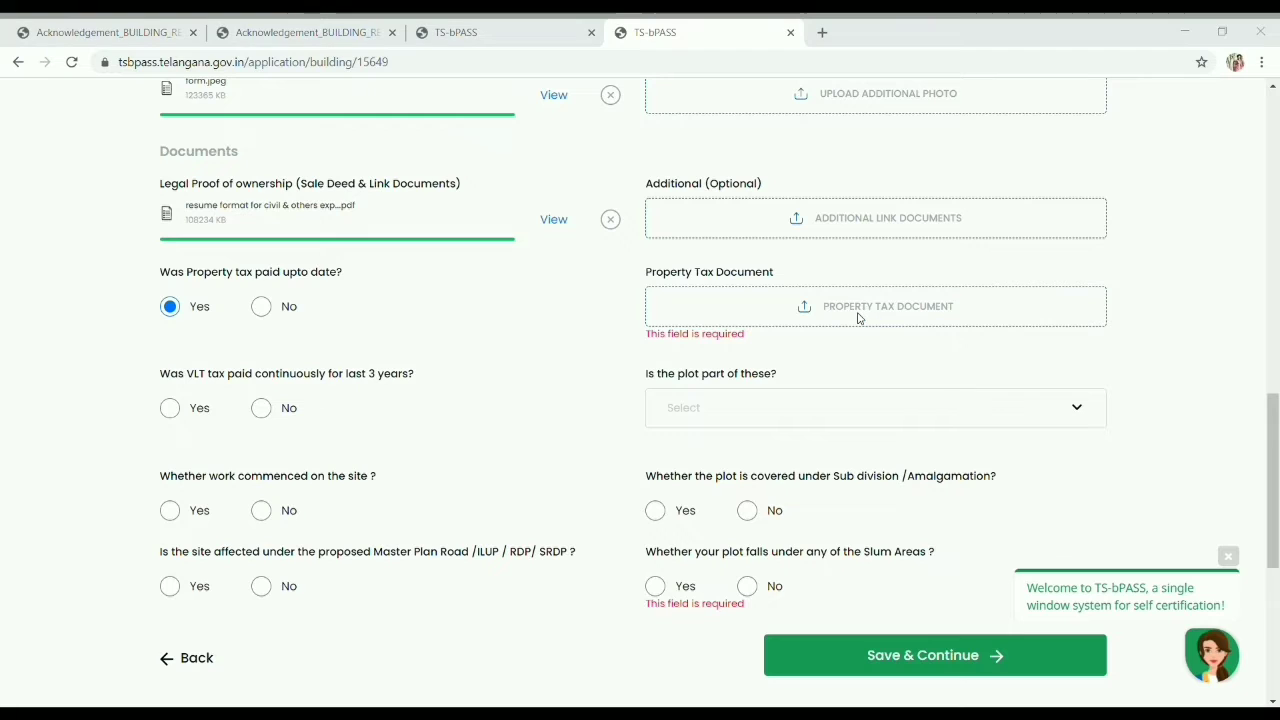
left_click(483, 396)
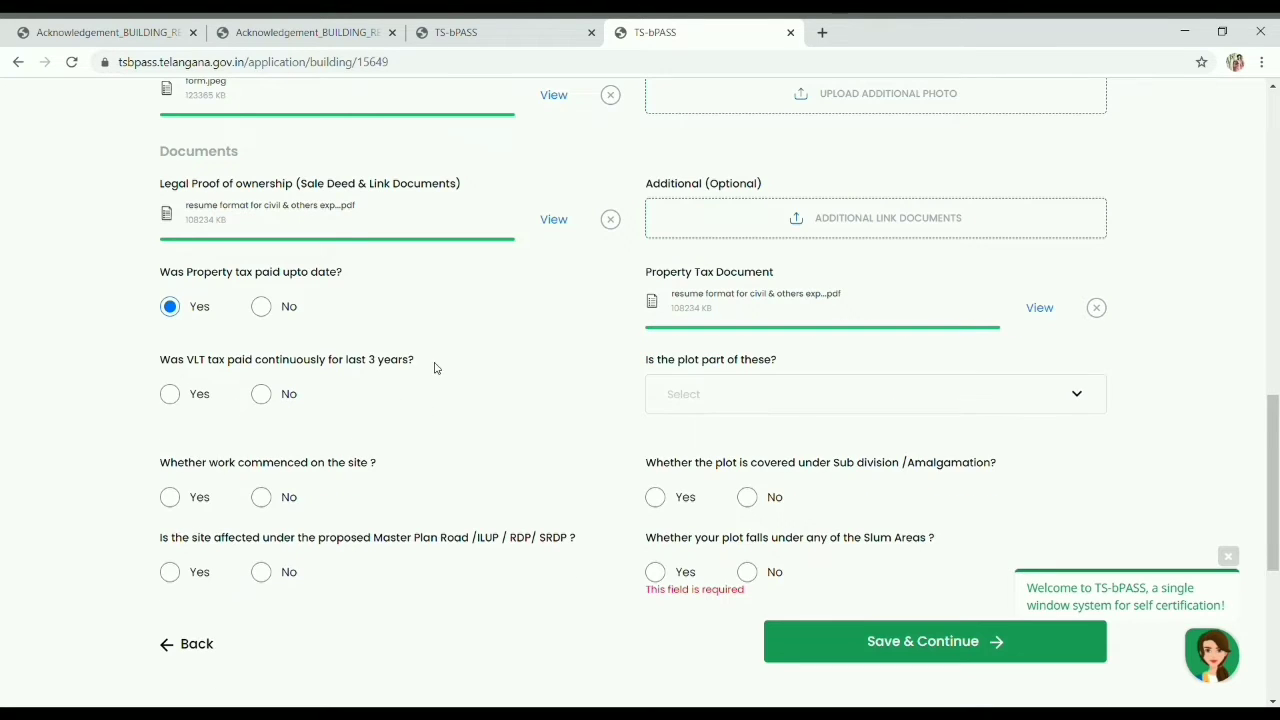
Step: Answer Yes to VLT tax paid for three years and upload the VLT tax document
left_click(262, 394)
left_click(181, 394)
left_click(278, 402)
left_click(172, 395)
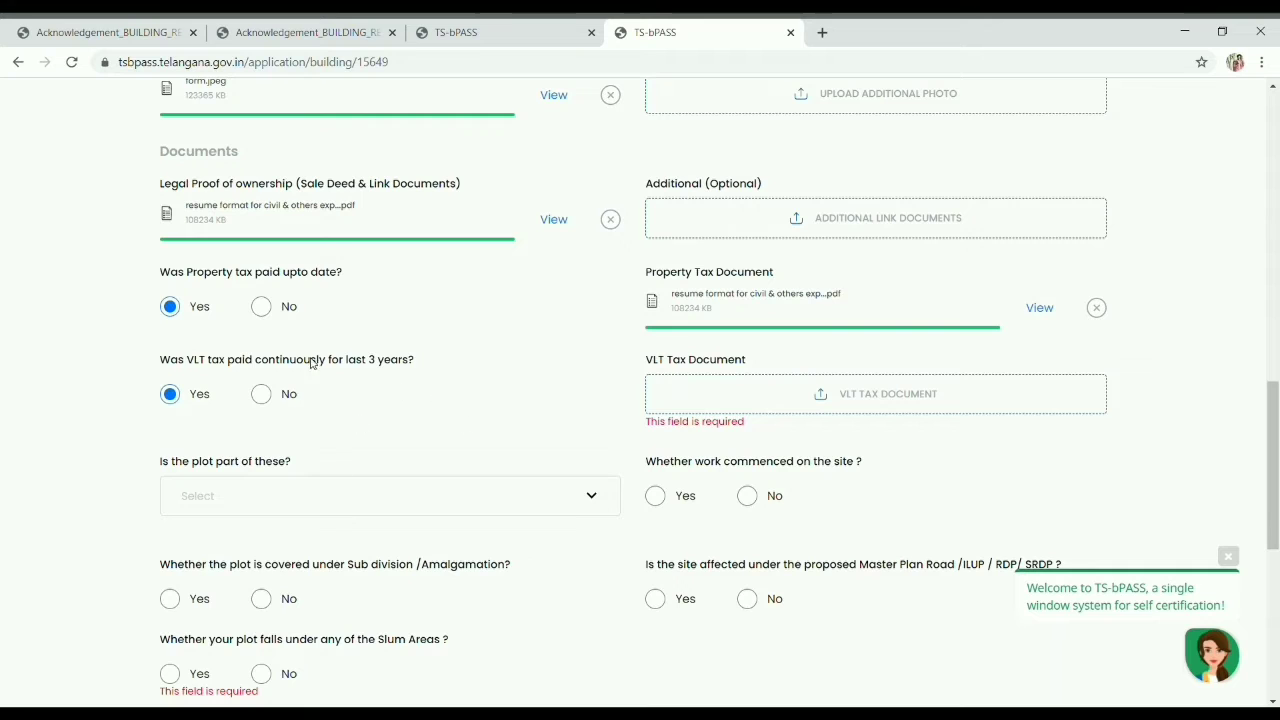
left_click(262, 396)
left_click(187, 397)
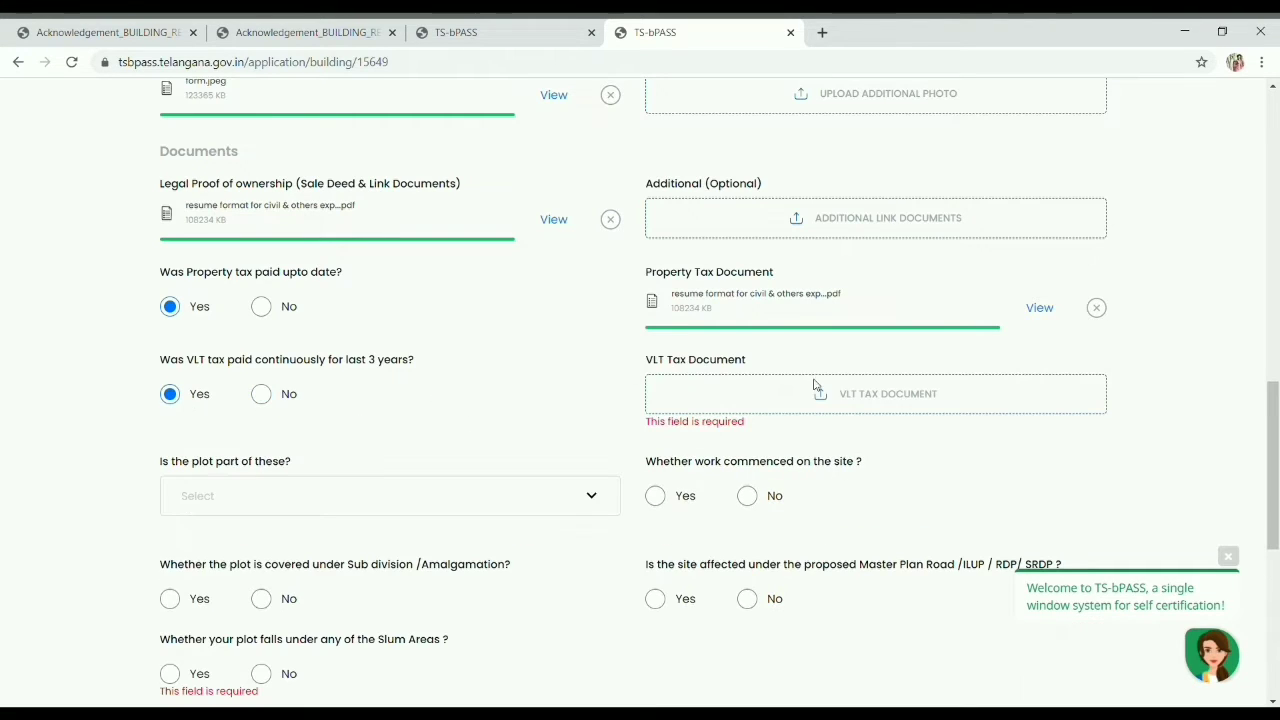
left_click(820, 403)
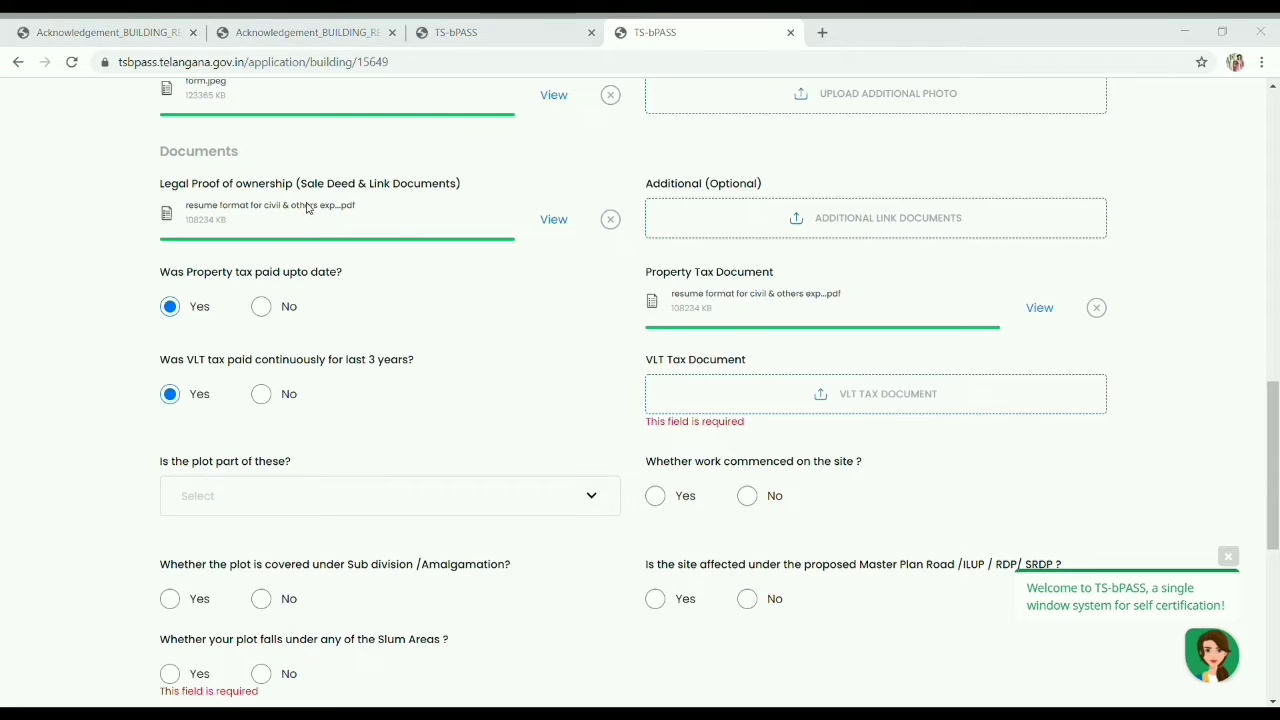
double_click(500, 392)
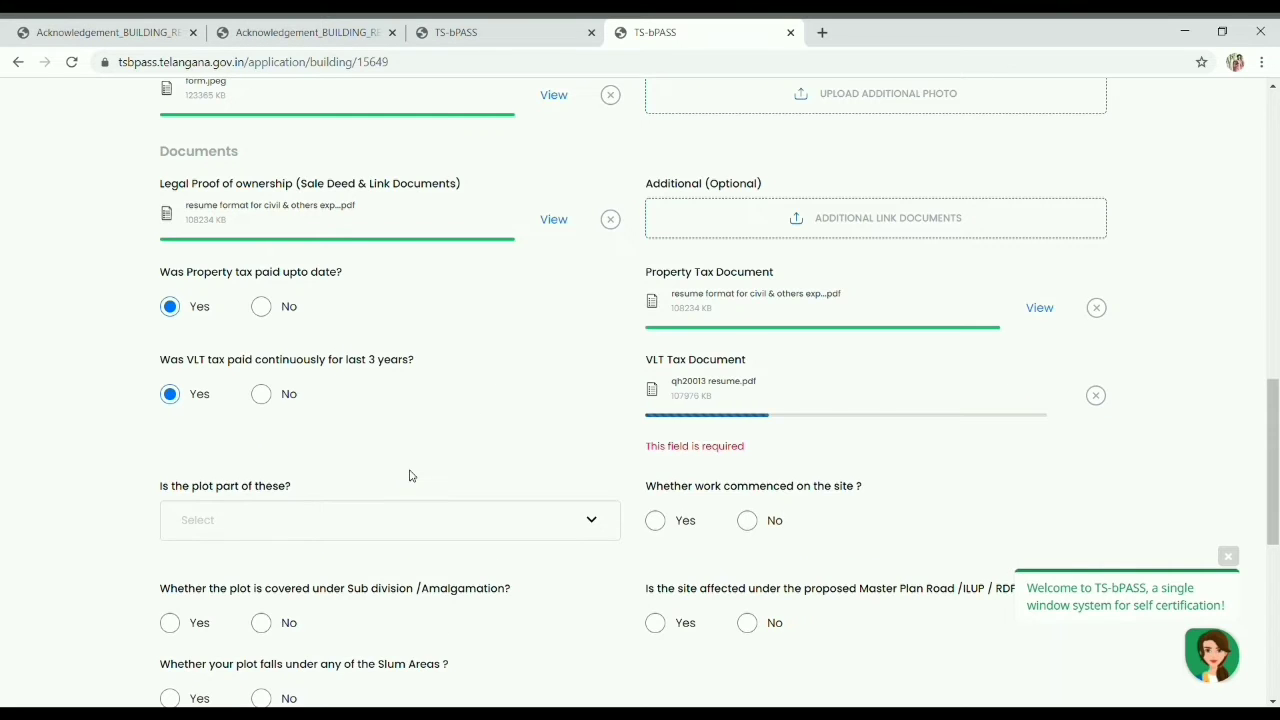
Step: Answer Yes to whether work has commenced on the site
scroll(454, 457, "down", 2)
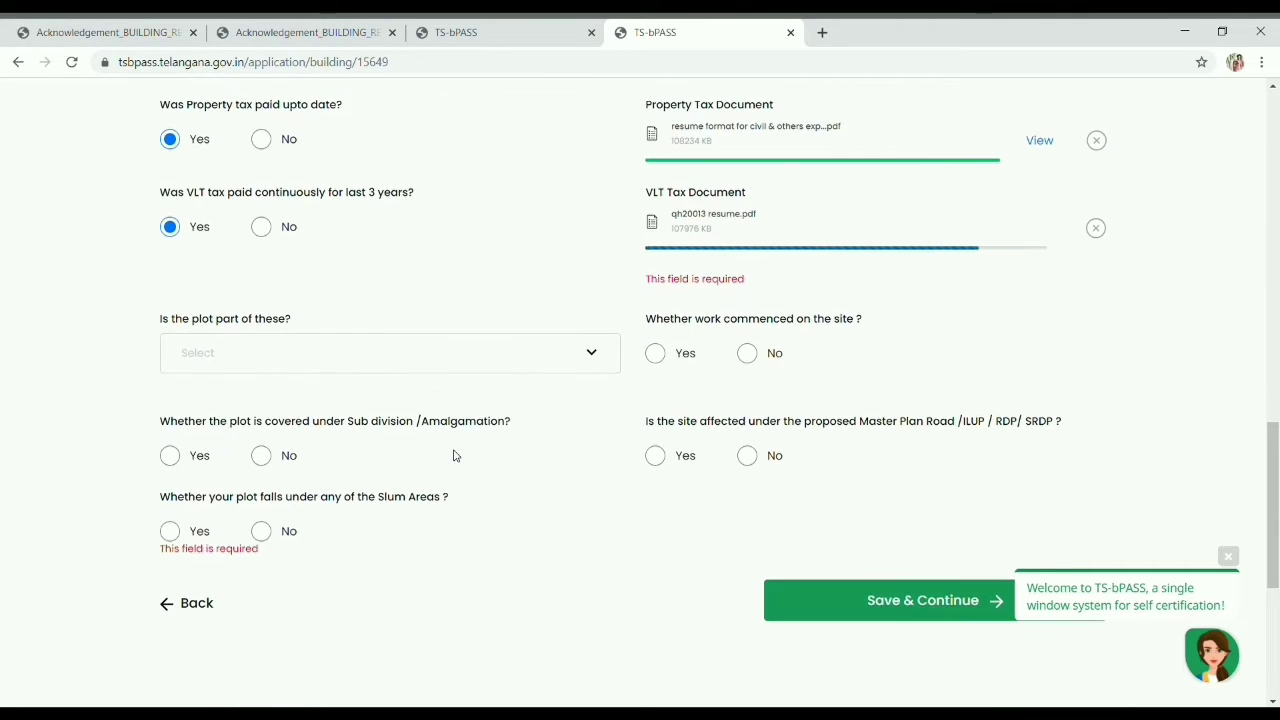
left_click_drag(656, 285, 869, 294)
left_click(856, 328)
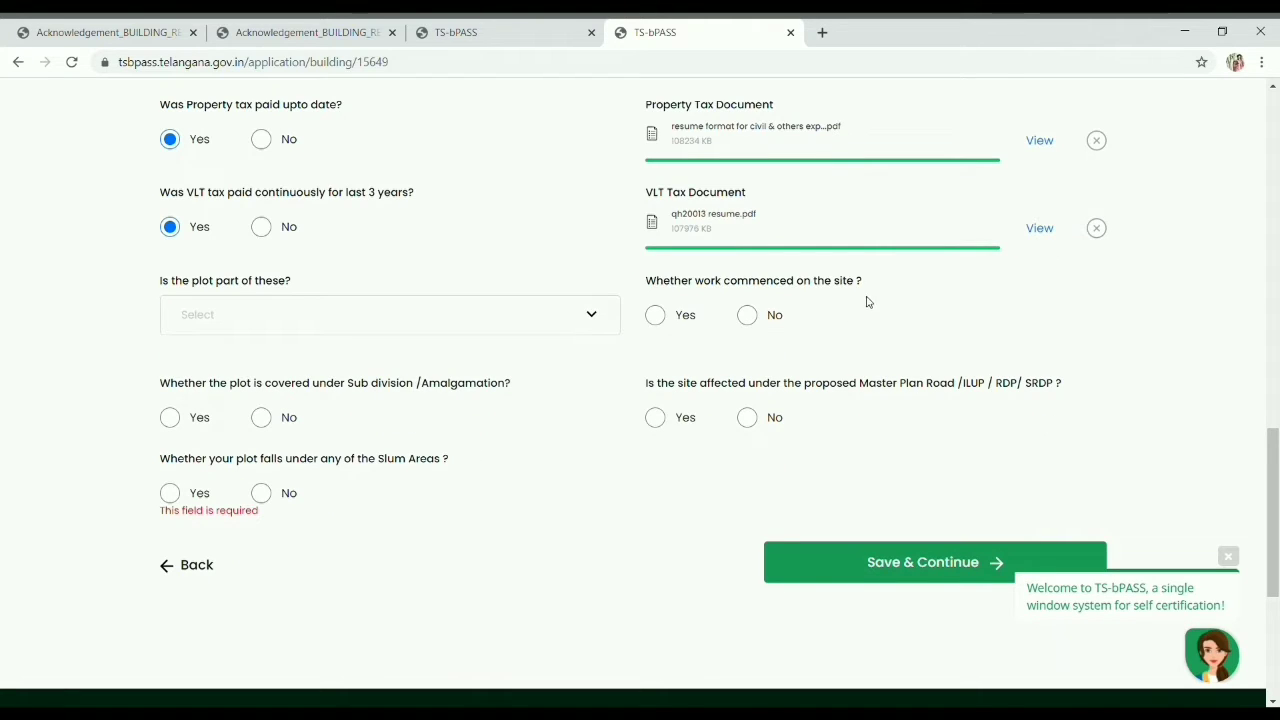
left_click_drag(739, 270, 650, 287)
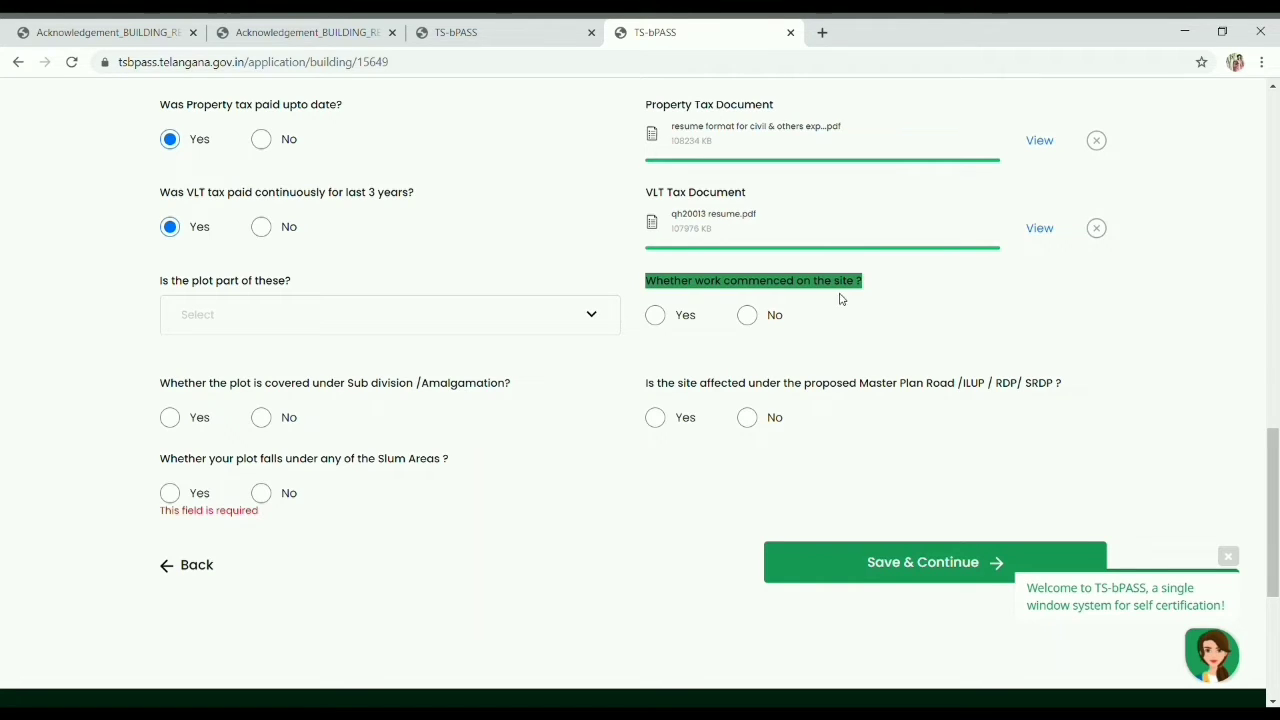
left_click(748, 315)
left_click(656, 316)
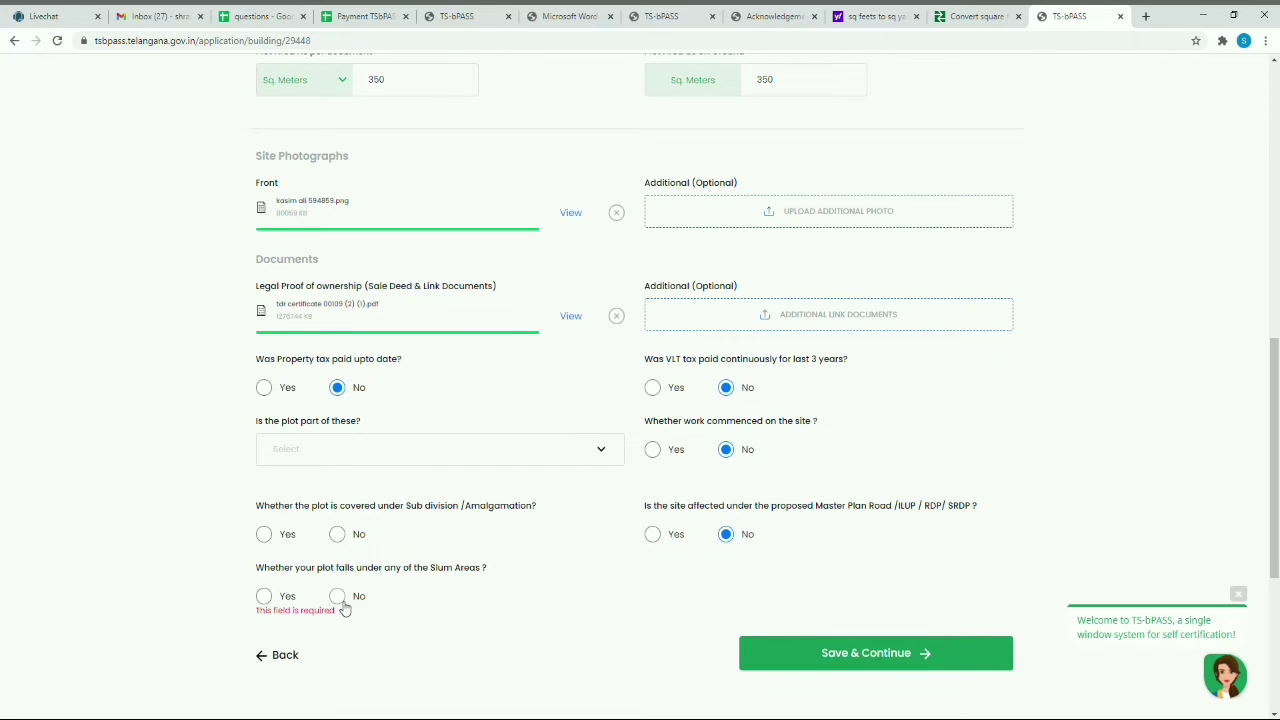
Step: Answer No to slum area and sub division, and set plot category to LRS APPLIED IN 2019-2020
left_click(343, 594)
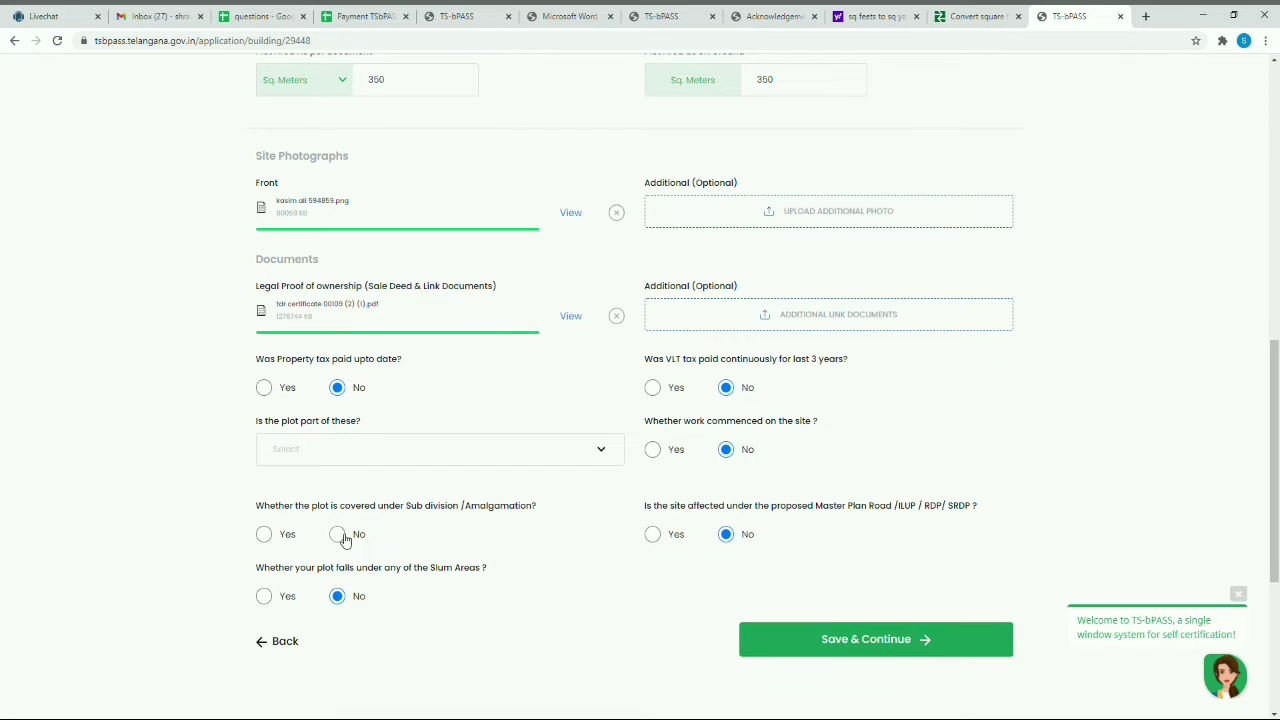
left_click(340, 531)
left_click(570, 440)
scroll(521, 546, "down", 2)
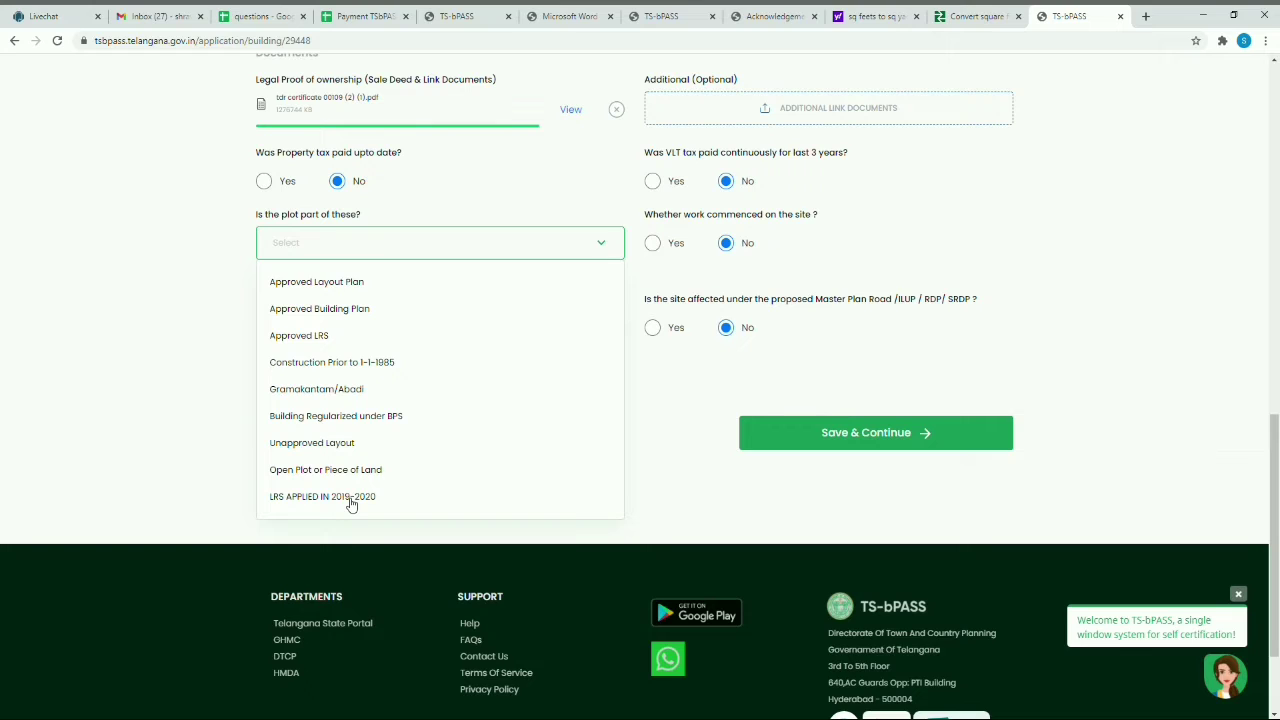
left_click(350, 499)
Step: Enter the LRS number, attach the certificate PDF as LRS document, and enter the market value
left_click(799, 247)
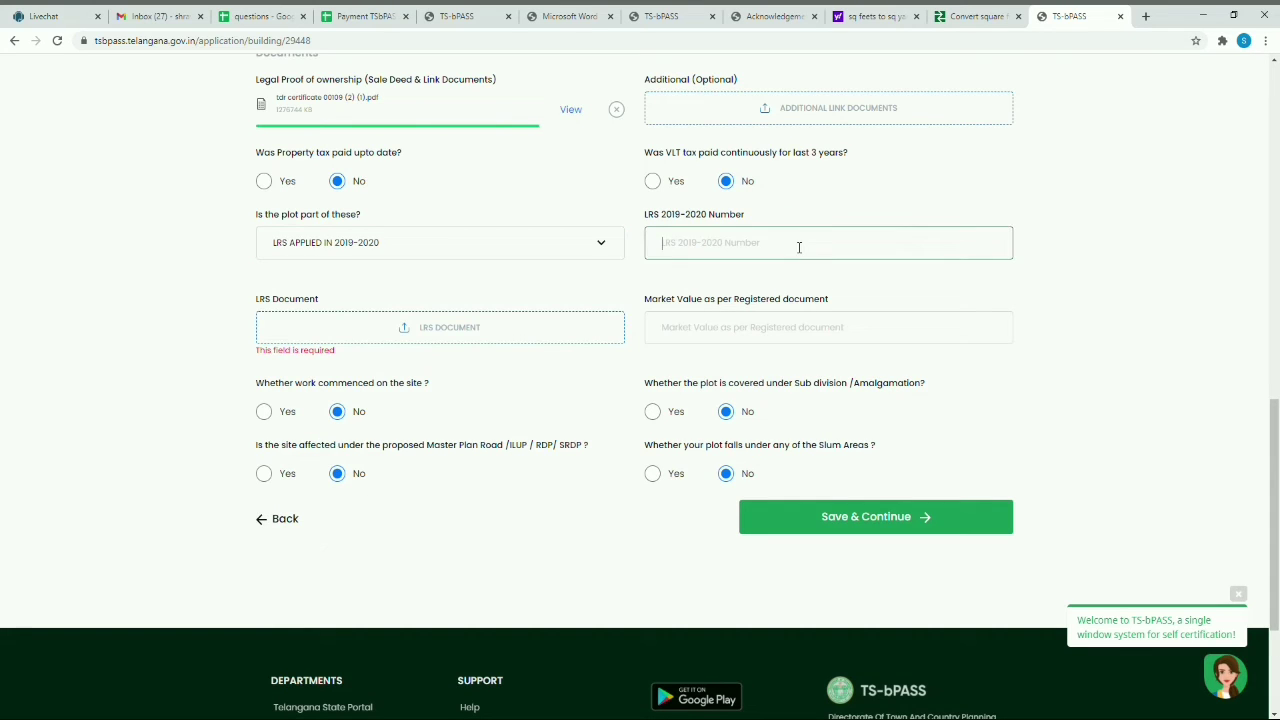
left_click(440, 340)
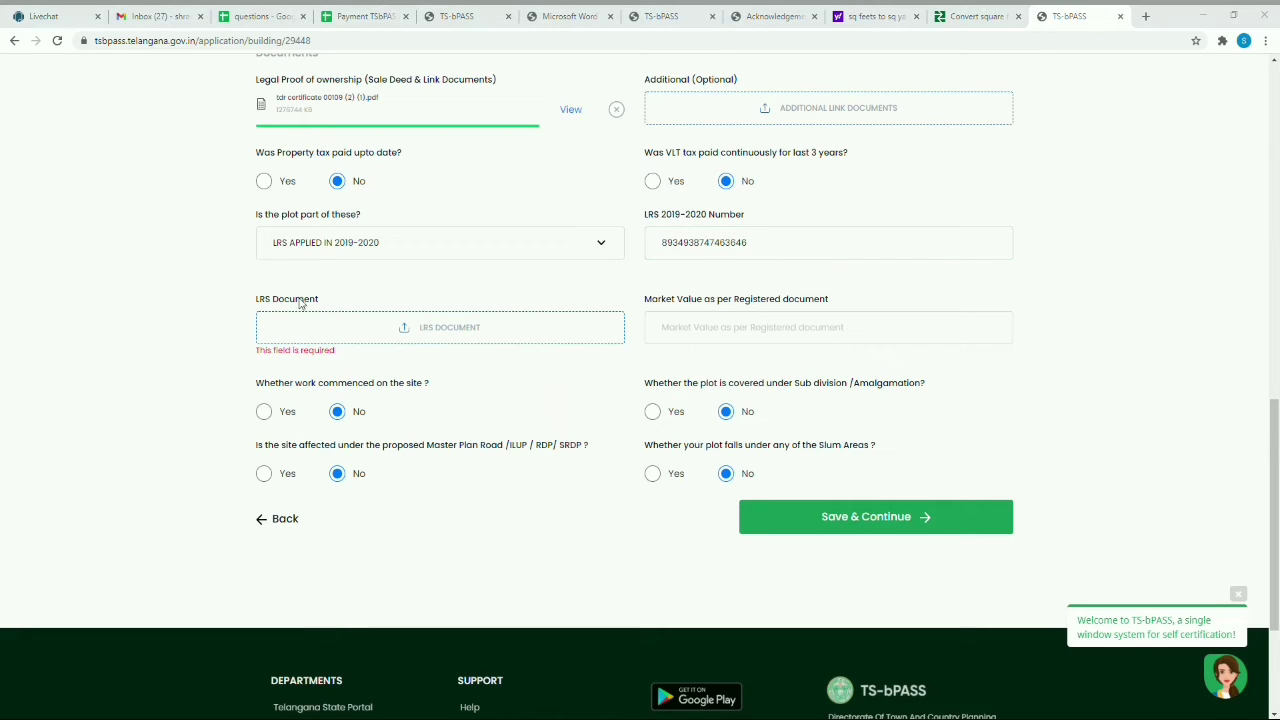
left_click(284, 240)
left_click(649, 368)
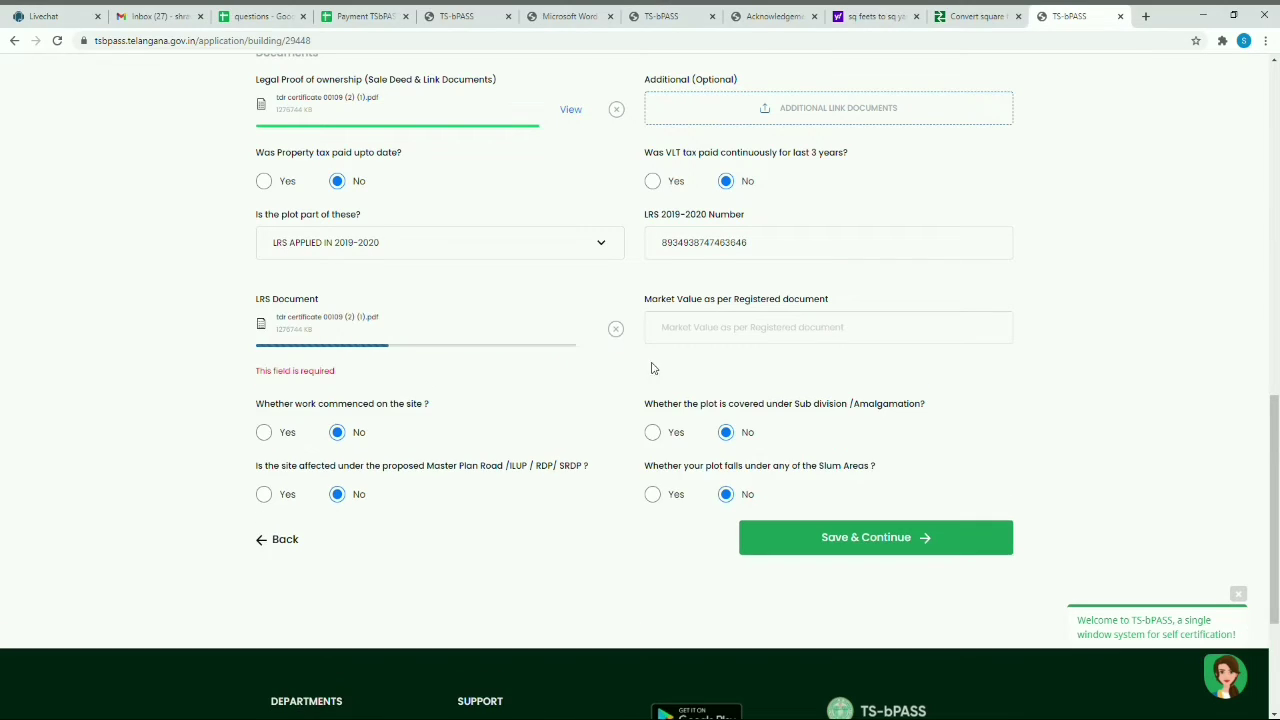
left_click(822, 335)
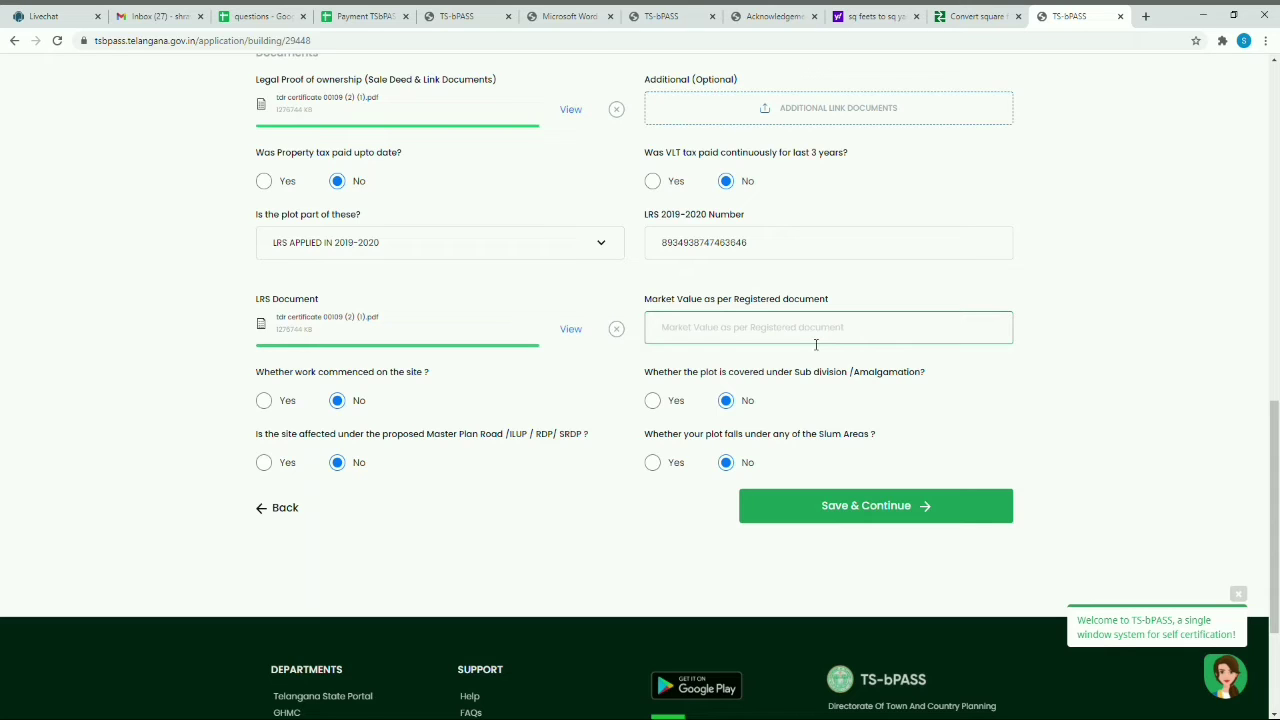
type("1")
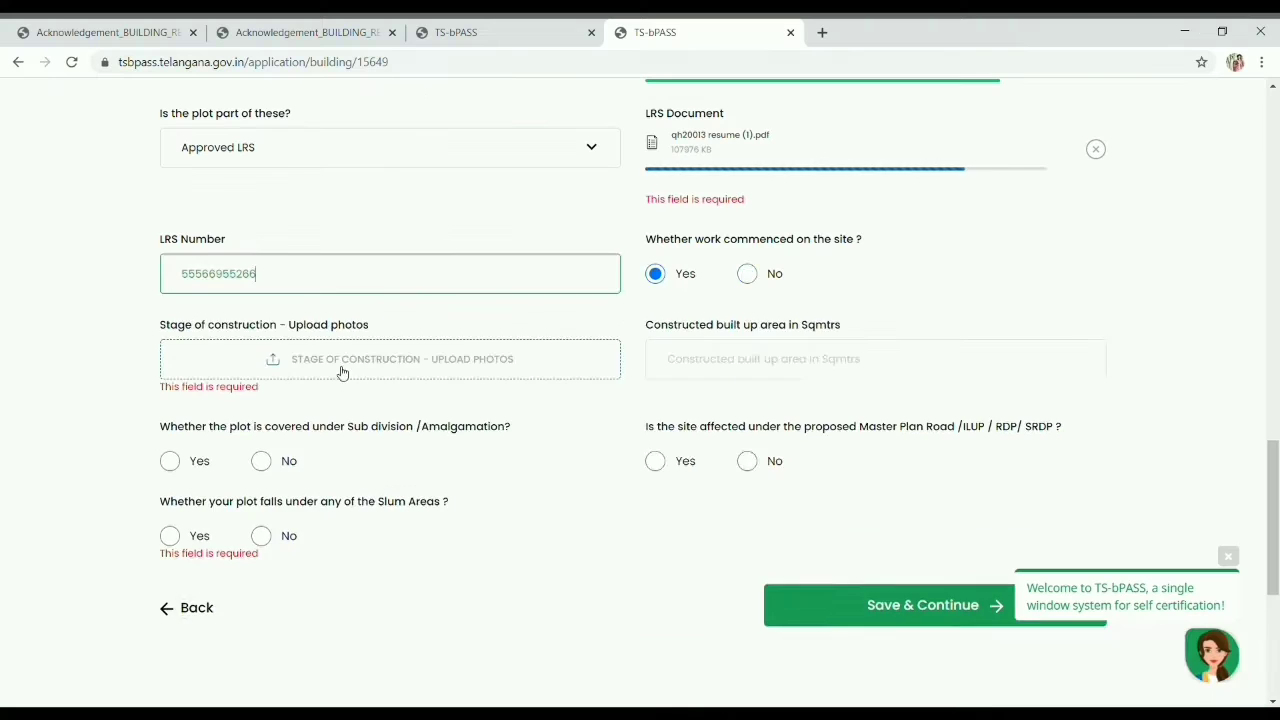
Step: Answer No to the sub-division and Master Plan Road questions, dismissing the single-window prompt
left_click(747, 274)
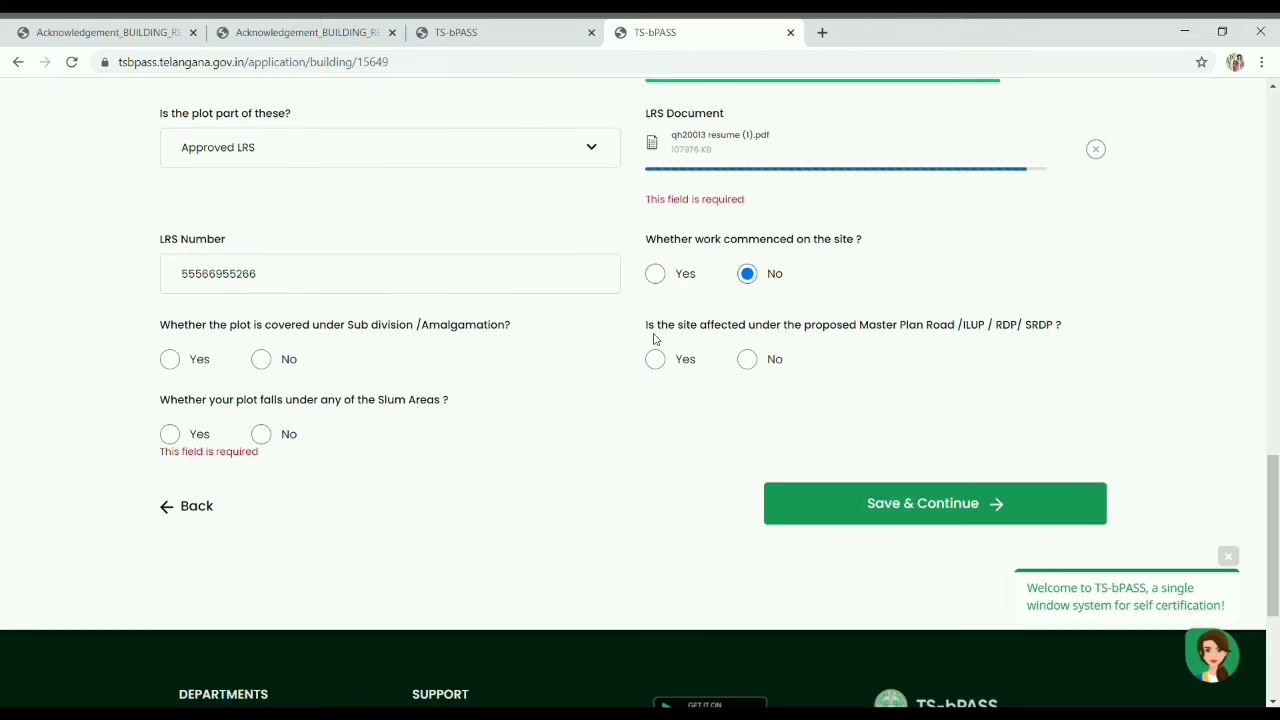
scroll(690, 330, "down", 1)
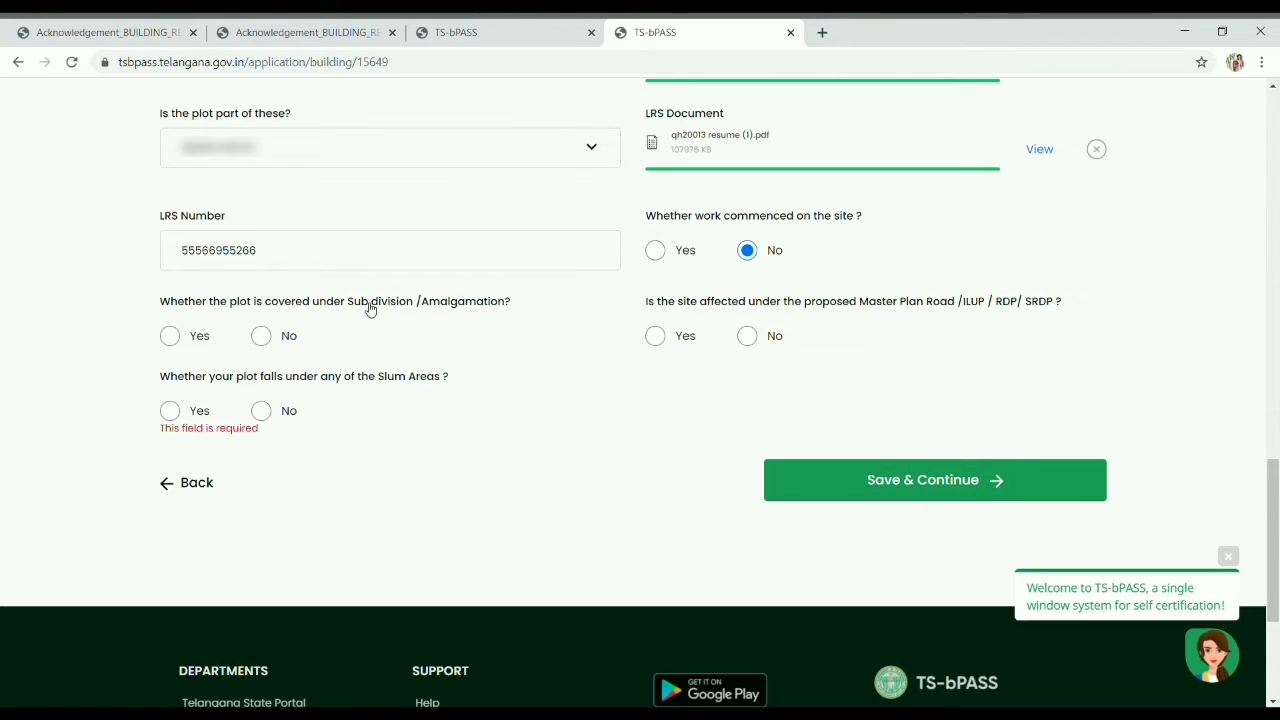
left_click(180, 341)
left_click(264, 340)
left_click(655, 340)
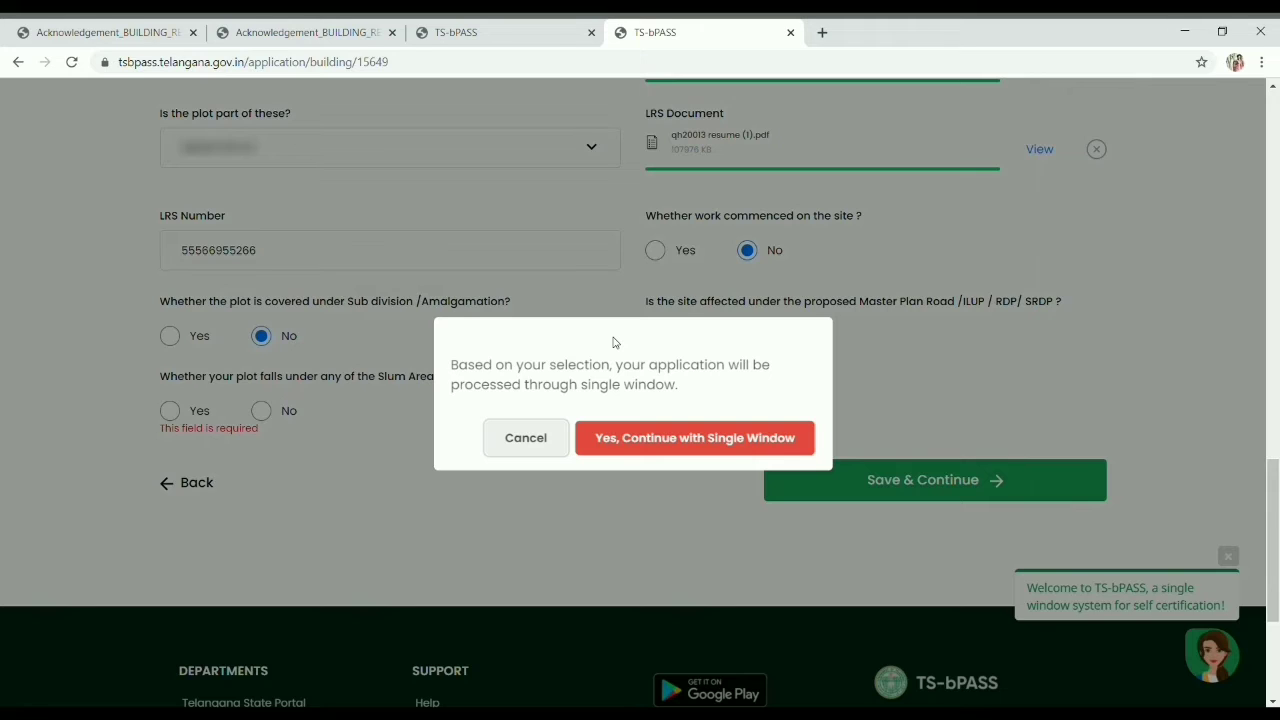
left_click(518, 444)
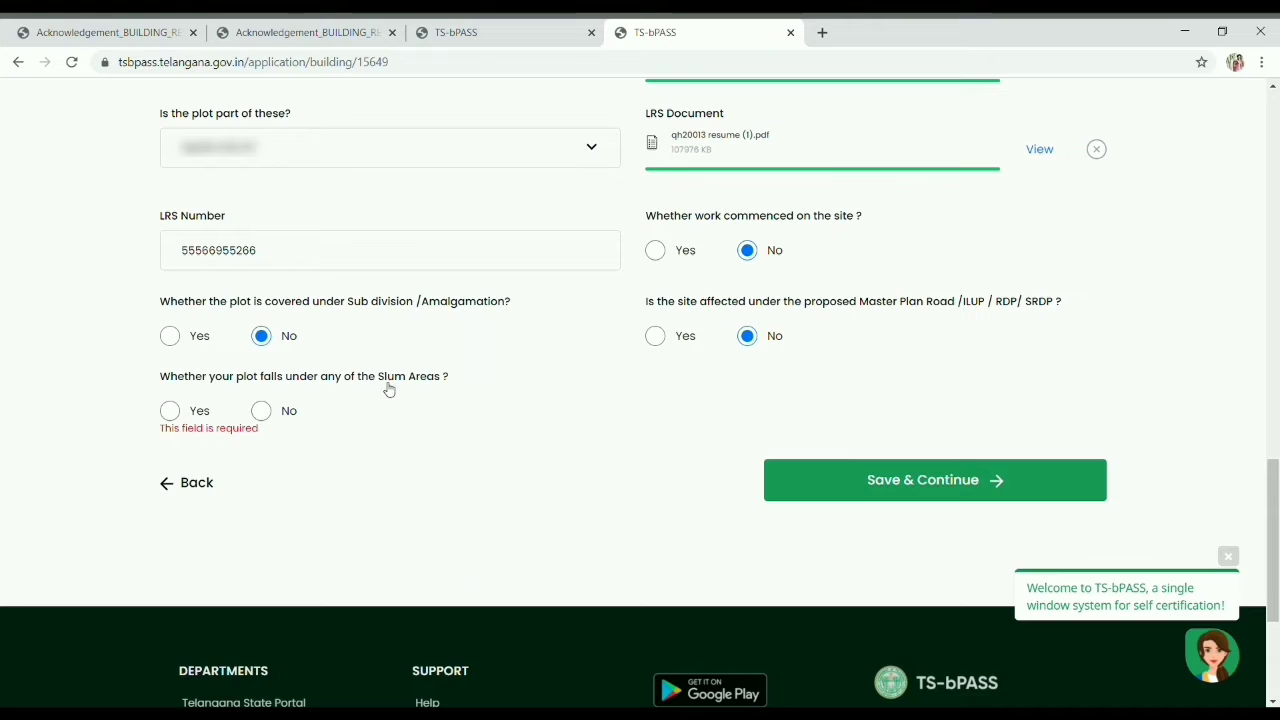
Step: Answer No to the slum areas question and save the plot details, confirming the warning
left_click(263, 413)
left_click(171, 416)
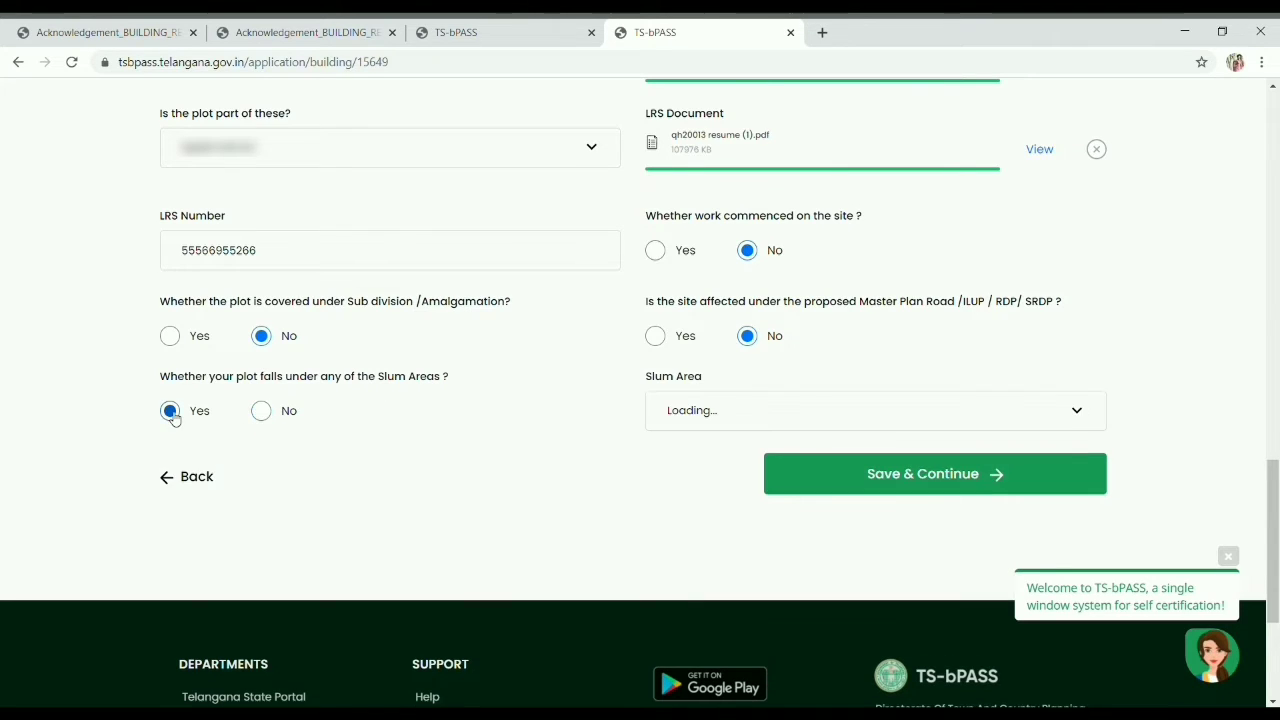
left_click(272, 416)
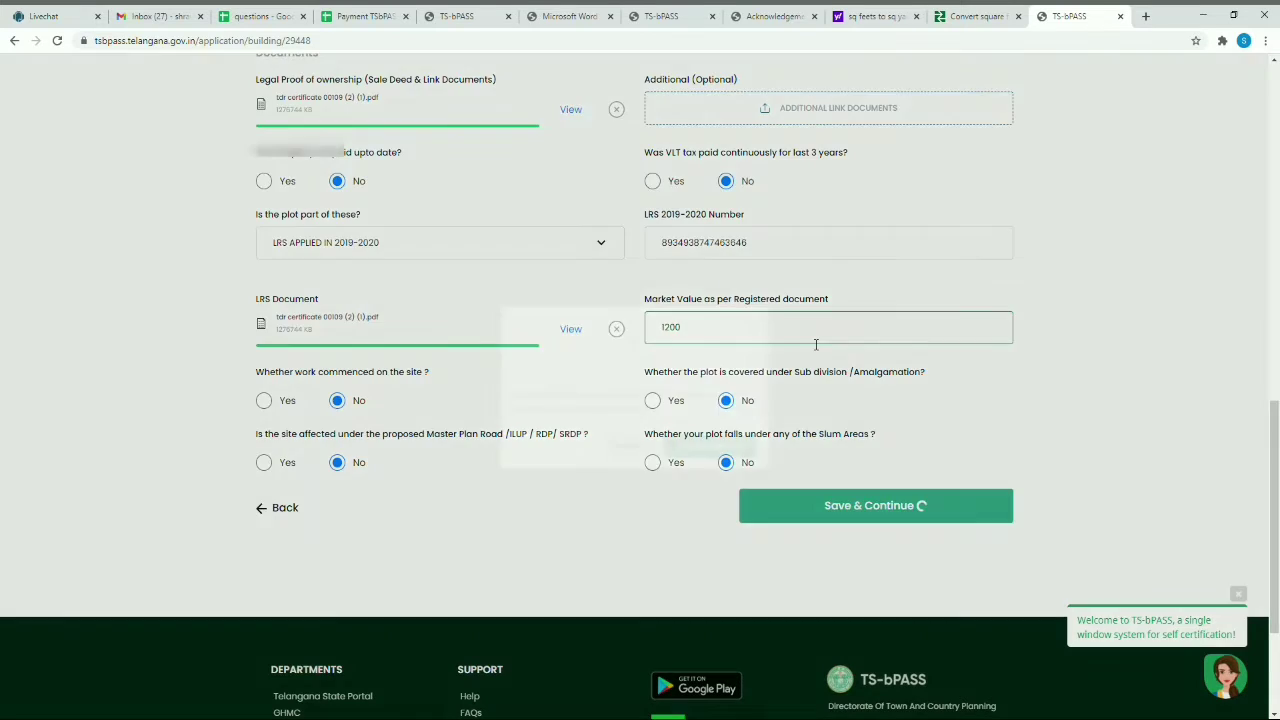
left_click(876, 505)
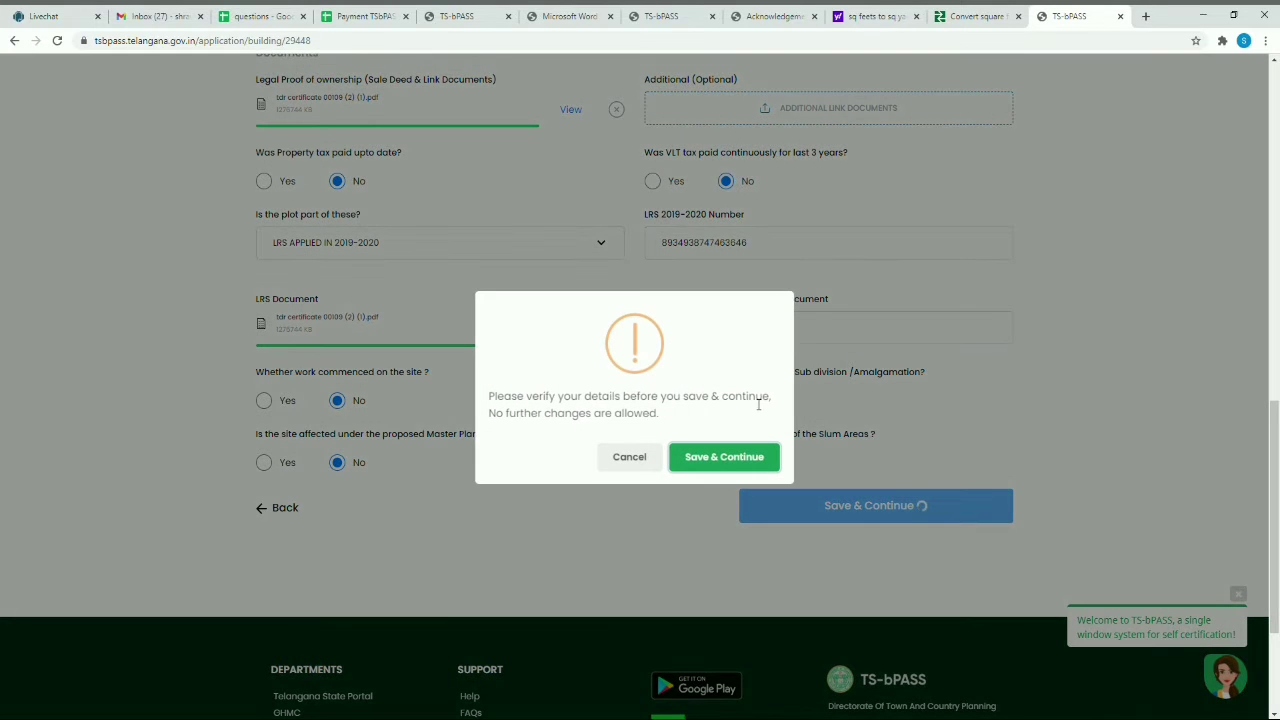
left_click(724, 457)
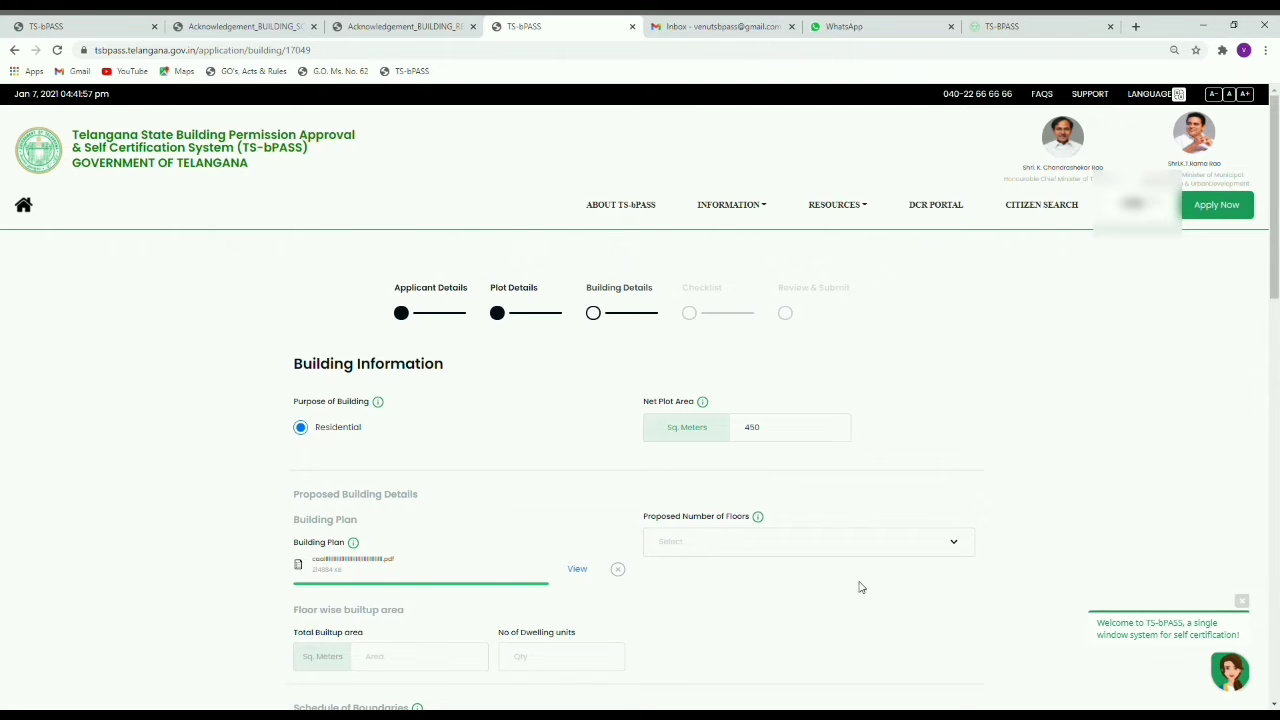
Step: Set Proposed Number of Floors to Ground + 2 Upper Floor
scroll(850, 520, "down", 1)
scroll(830, 440, "down", 1)
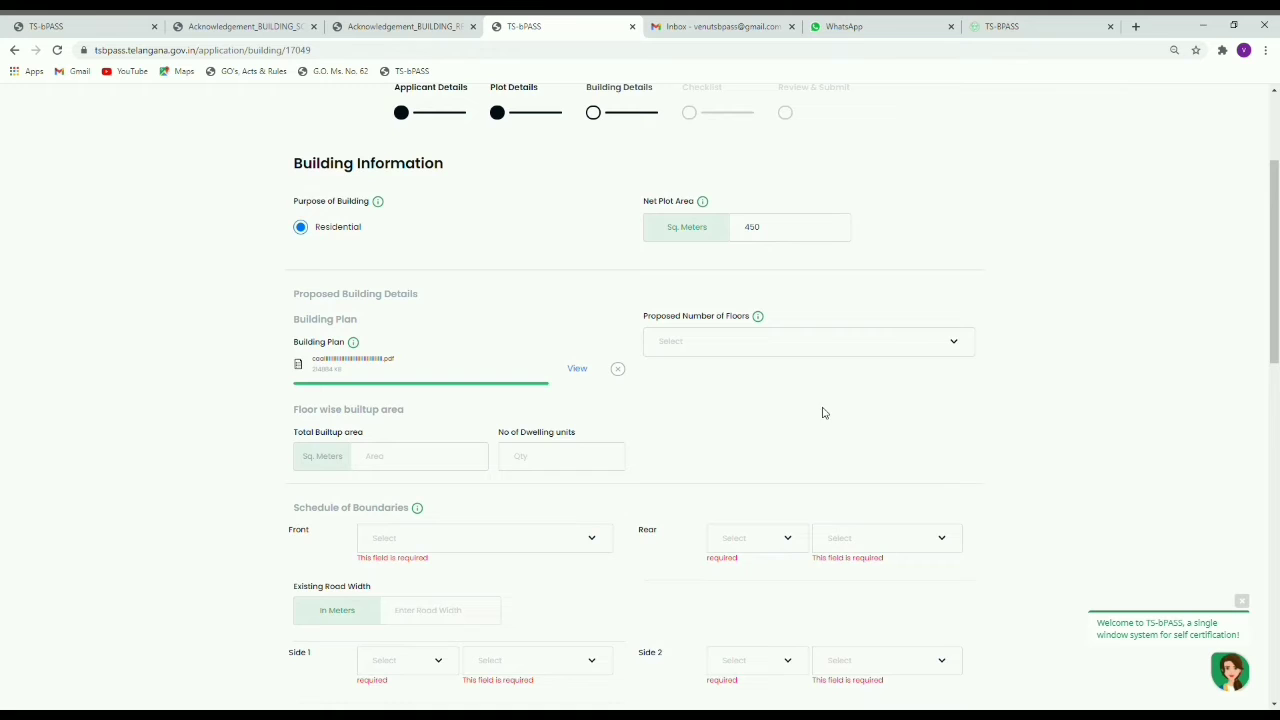
left_click(803, 345)
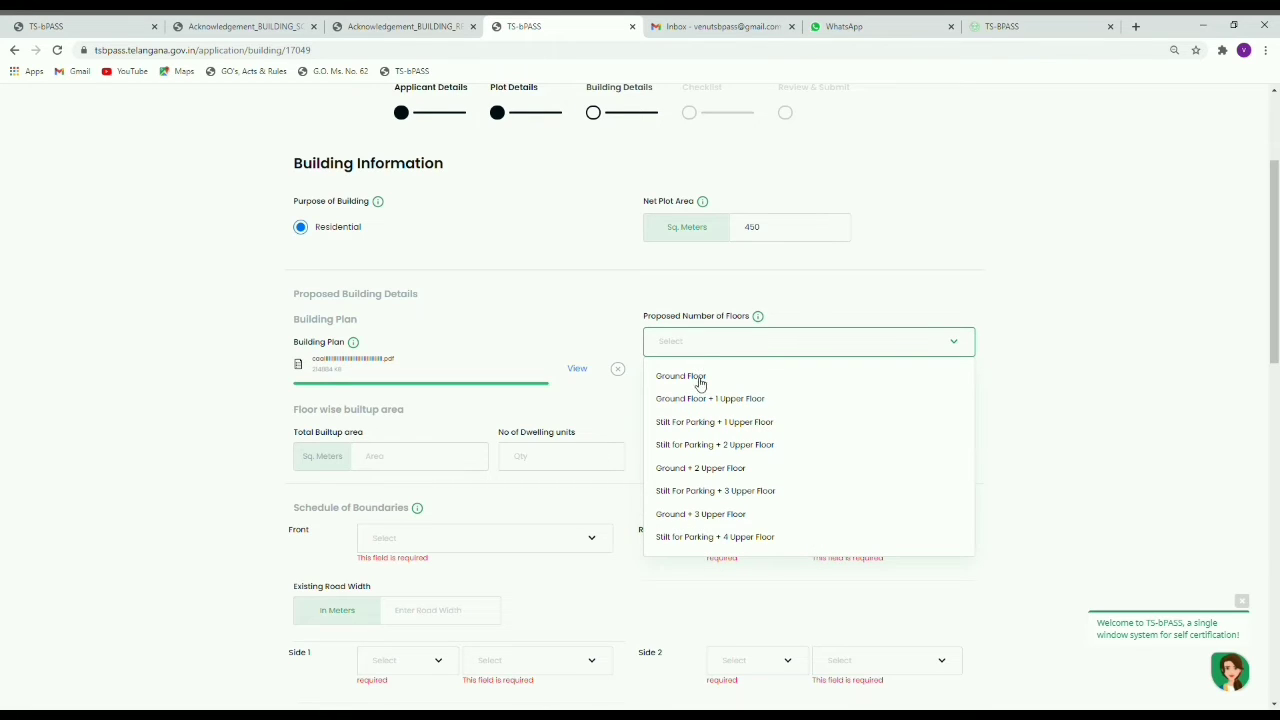
left_click(713, 516)
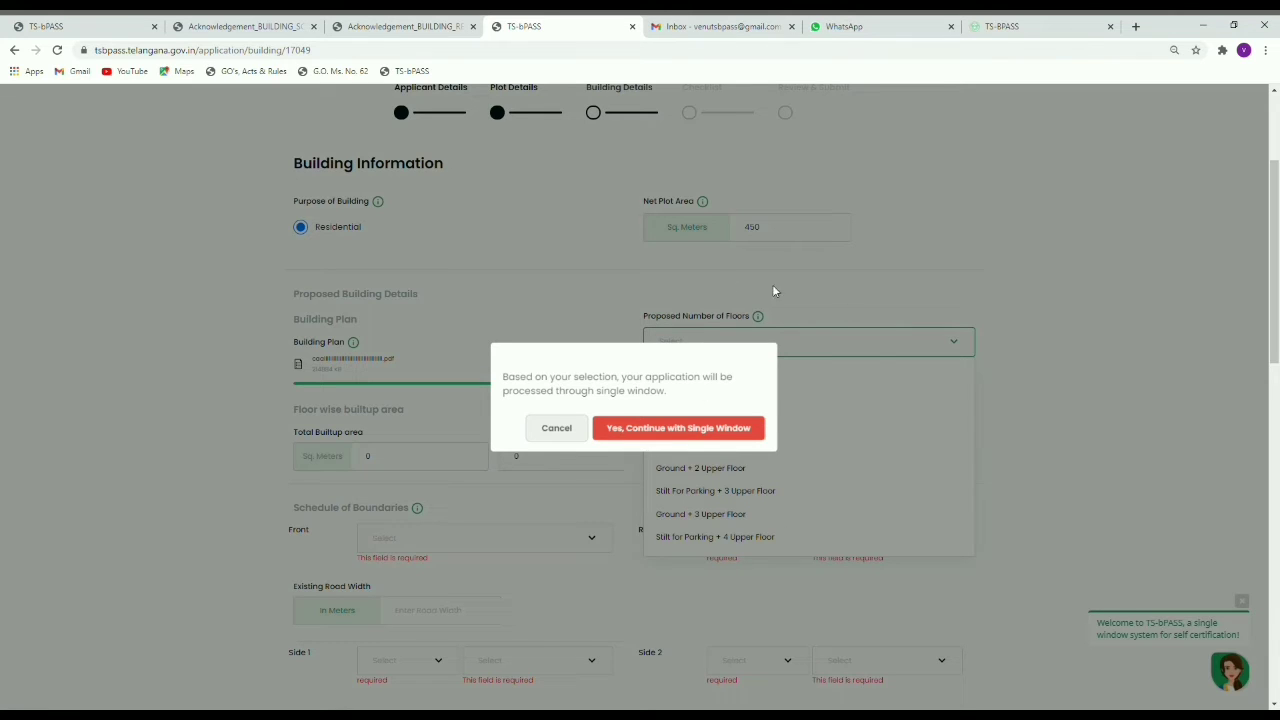
left_click(556, 428)
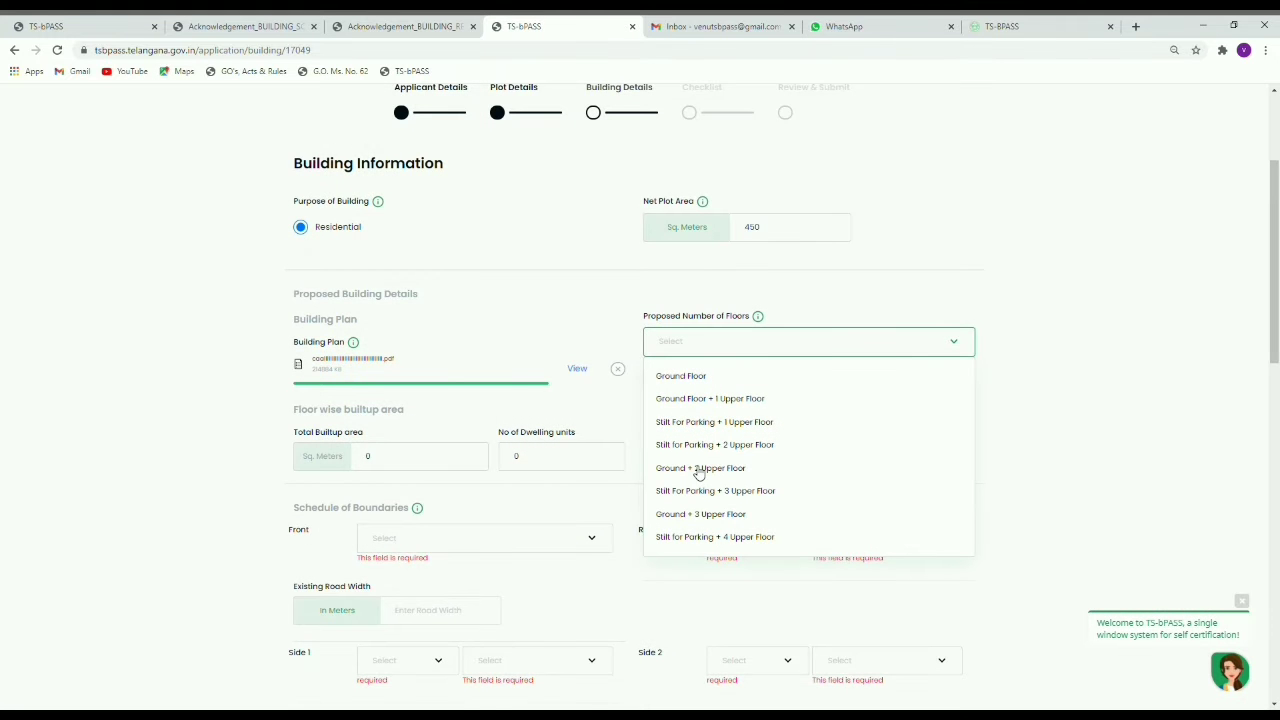
left_click(700, 468)
Step: Enter built-up areas of 450, 450 and 400 for Ground, Floor 1 and Floor 2
left_click(403, 462)
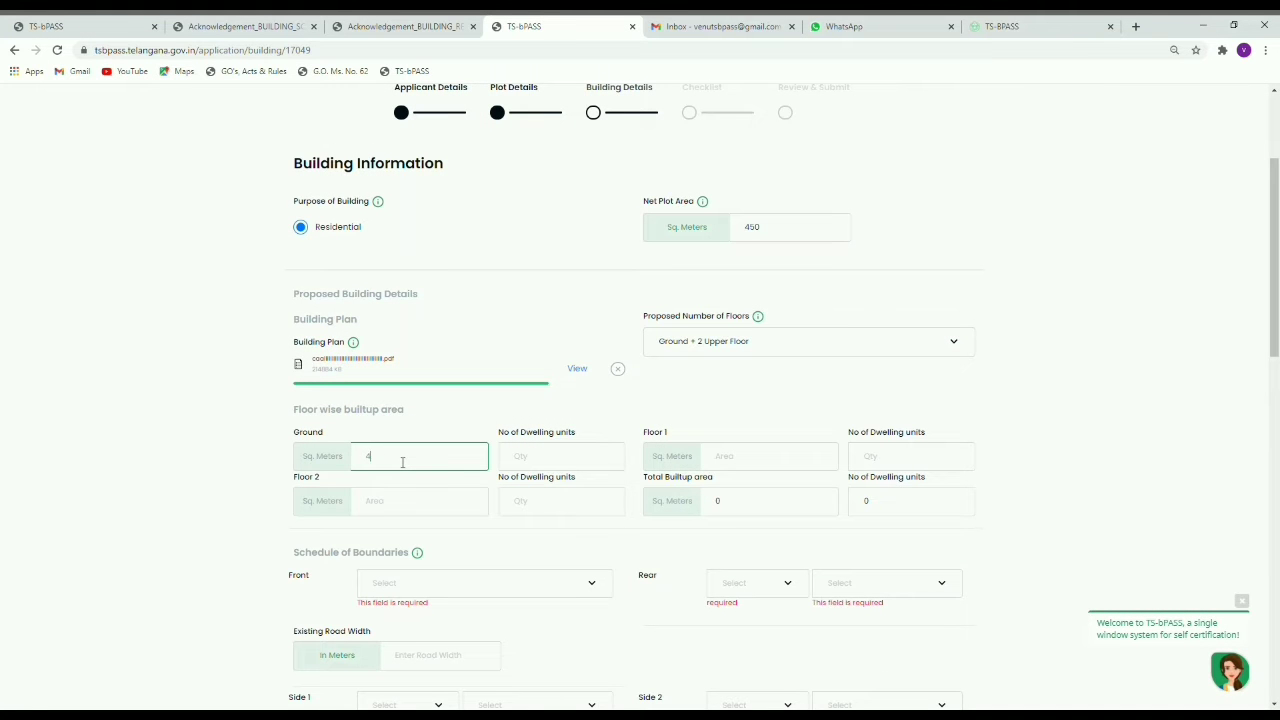
left_click(761, 455)
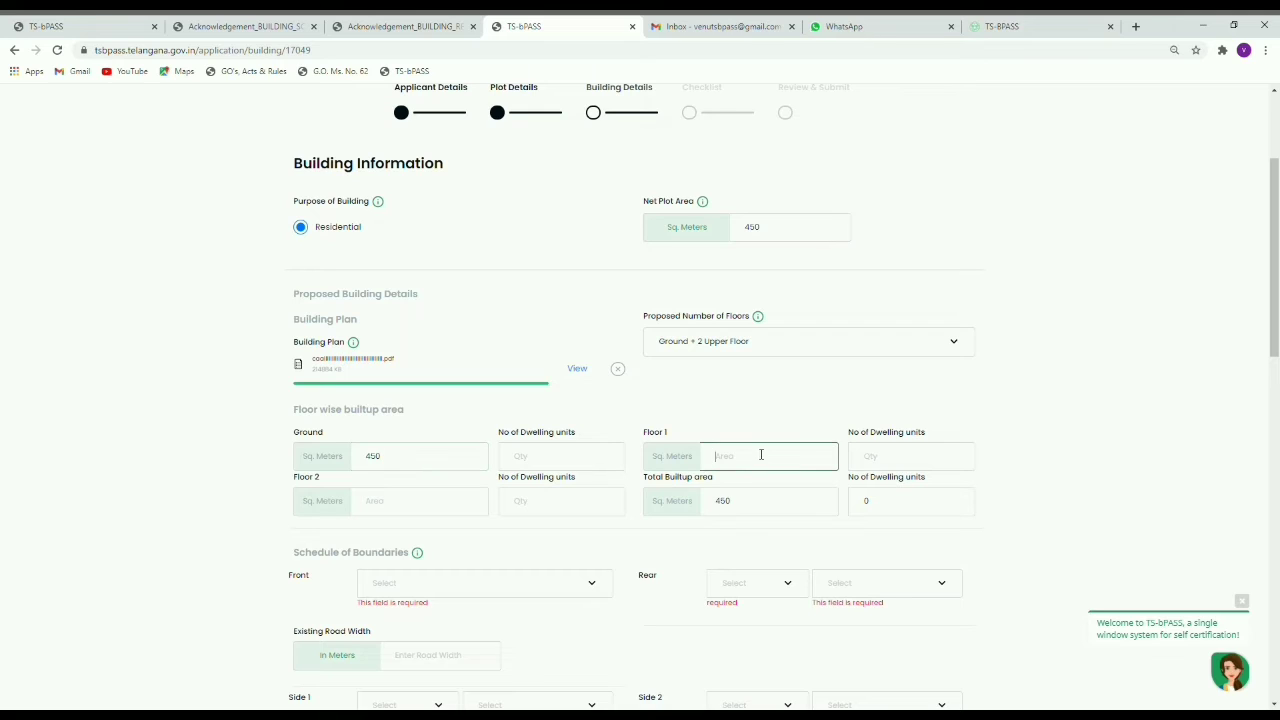
type("450")
left_click(400, 509)
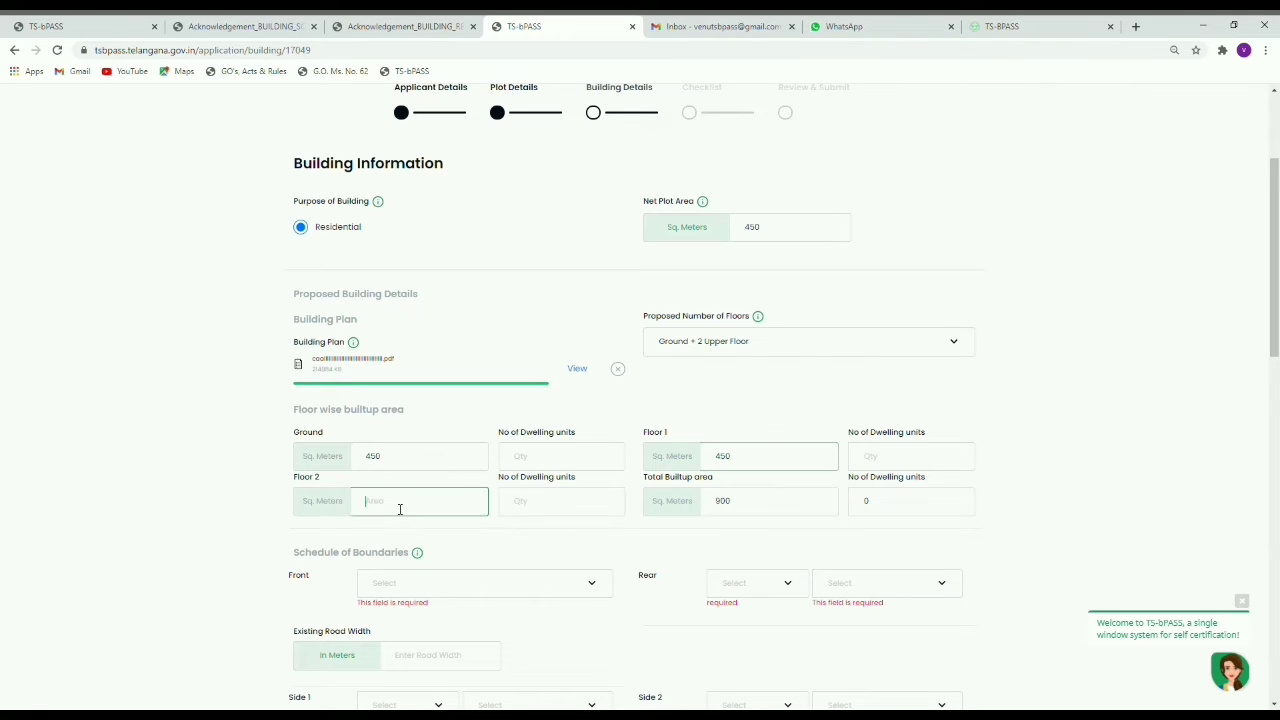
type("400")
Step: Enter 1 dwelling unit each for the ground floor and Floor 2
left_click(561, 462)
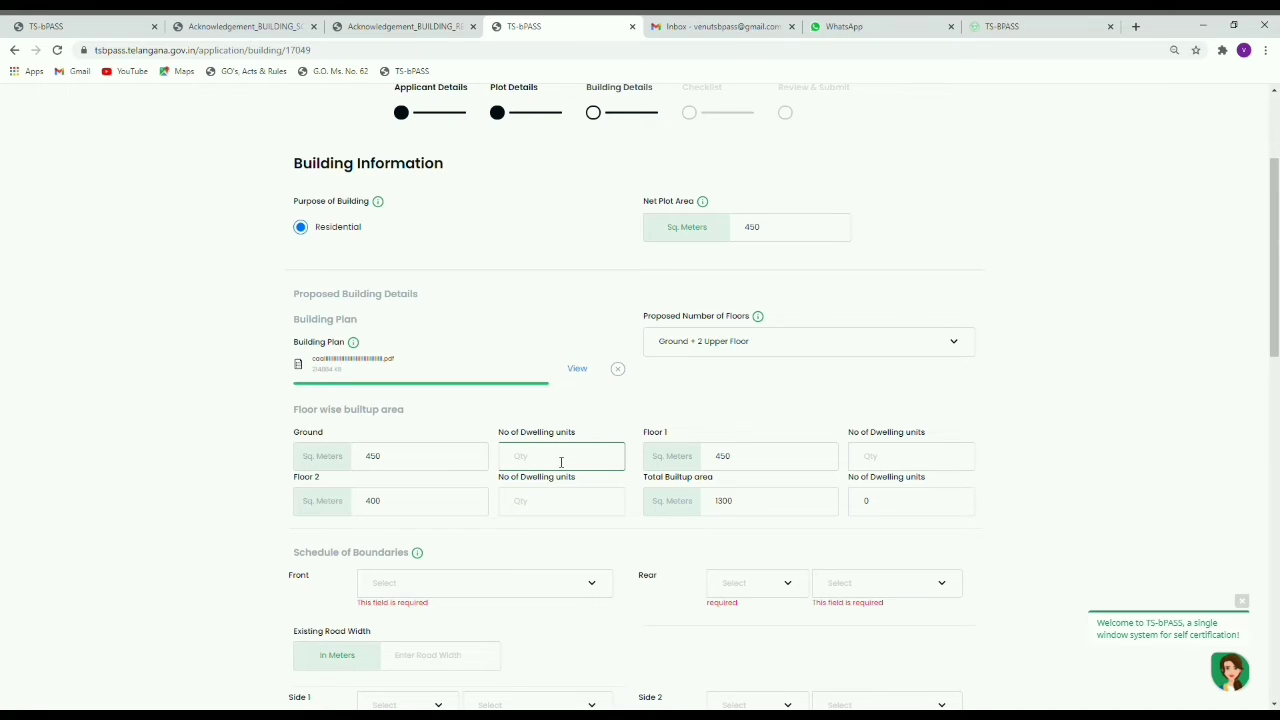
type("1")
mouse_move(587, 430)
left_mouse_down()
mouse_move(508, 437)
mouse_move(586, 432)
left_mouse_up()
left_click(586, 431)
left_click_drag(499, 435, 585, 433)
left_click(610, 440)
left_click(586, 508)
type("1")
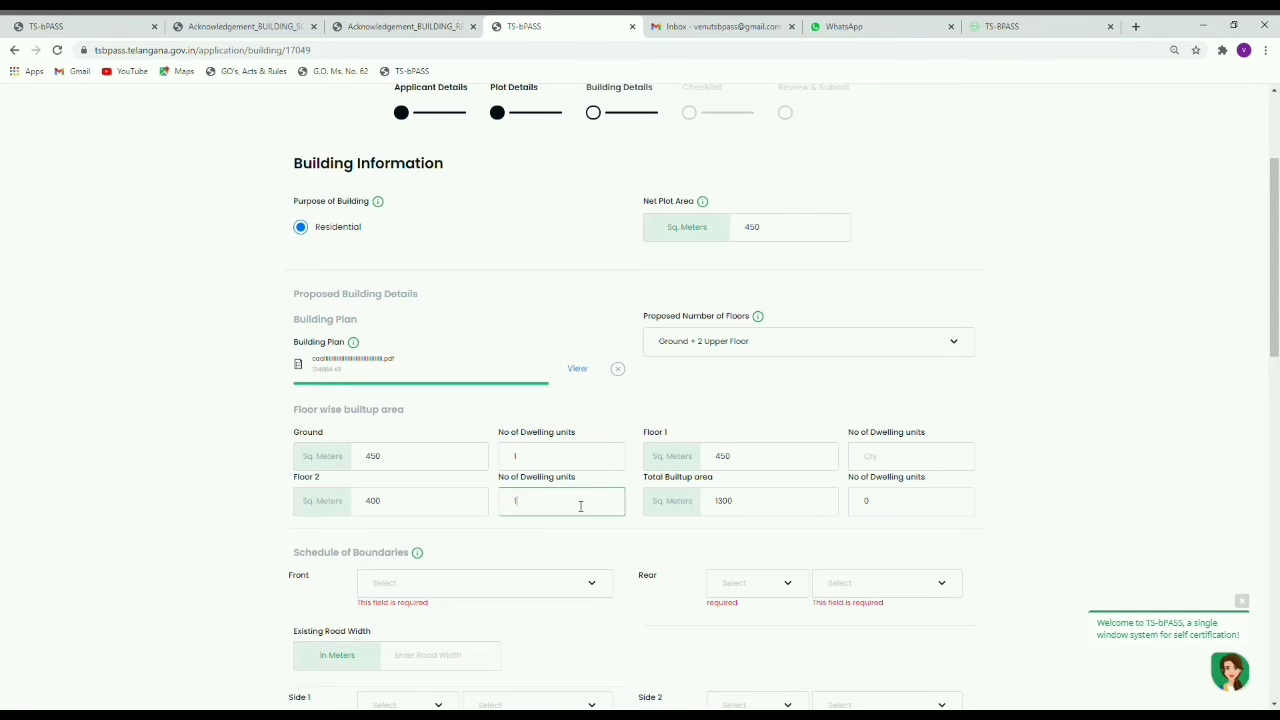
Step: Set Floor 1's dwelling units to 2, dismissing the single-window prompt
left_click(914, 456)
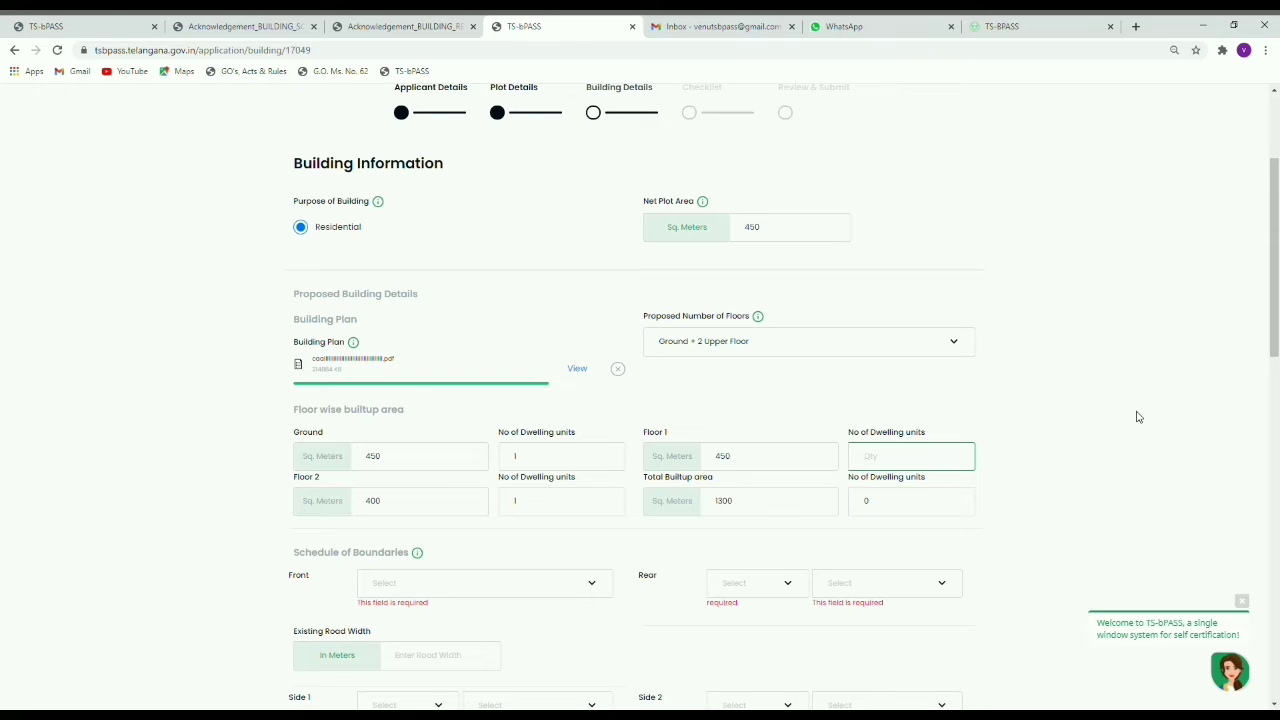
type("5")
key("BackSpace")
type("3")
left_click(1118, 356)
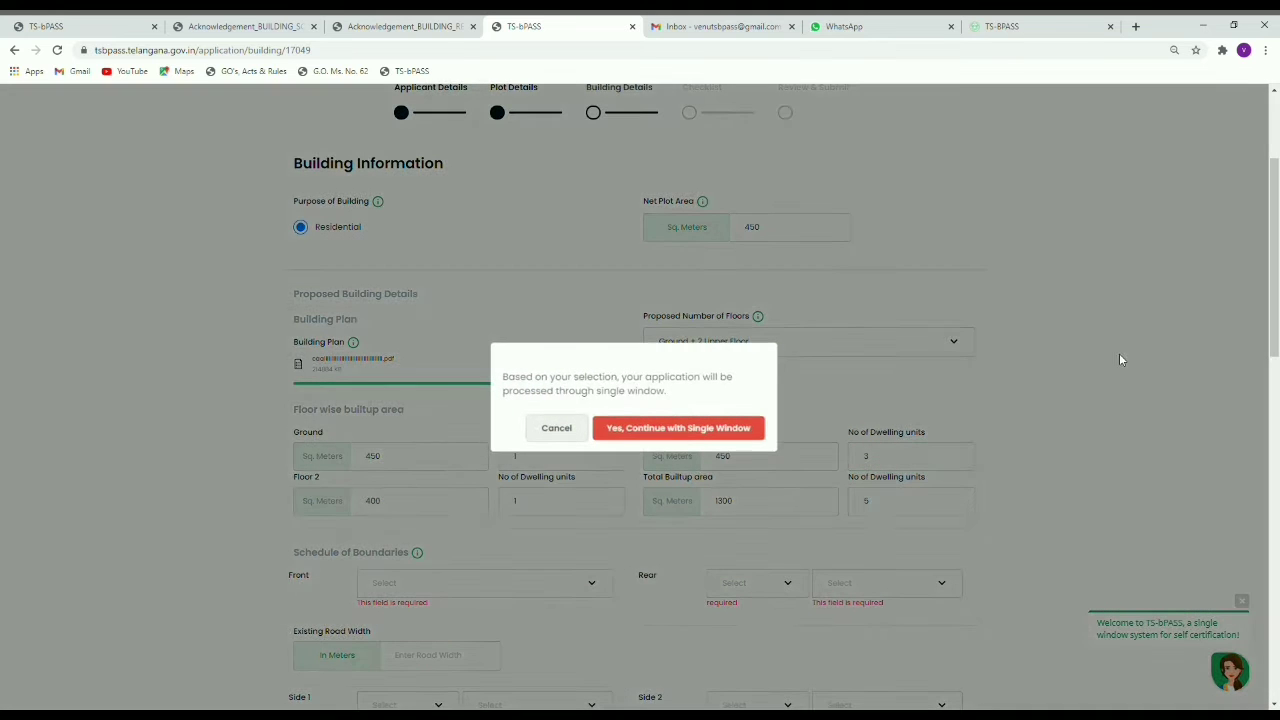
left_click(558, 432)
left_click(946, 466)
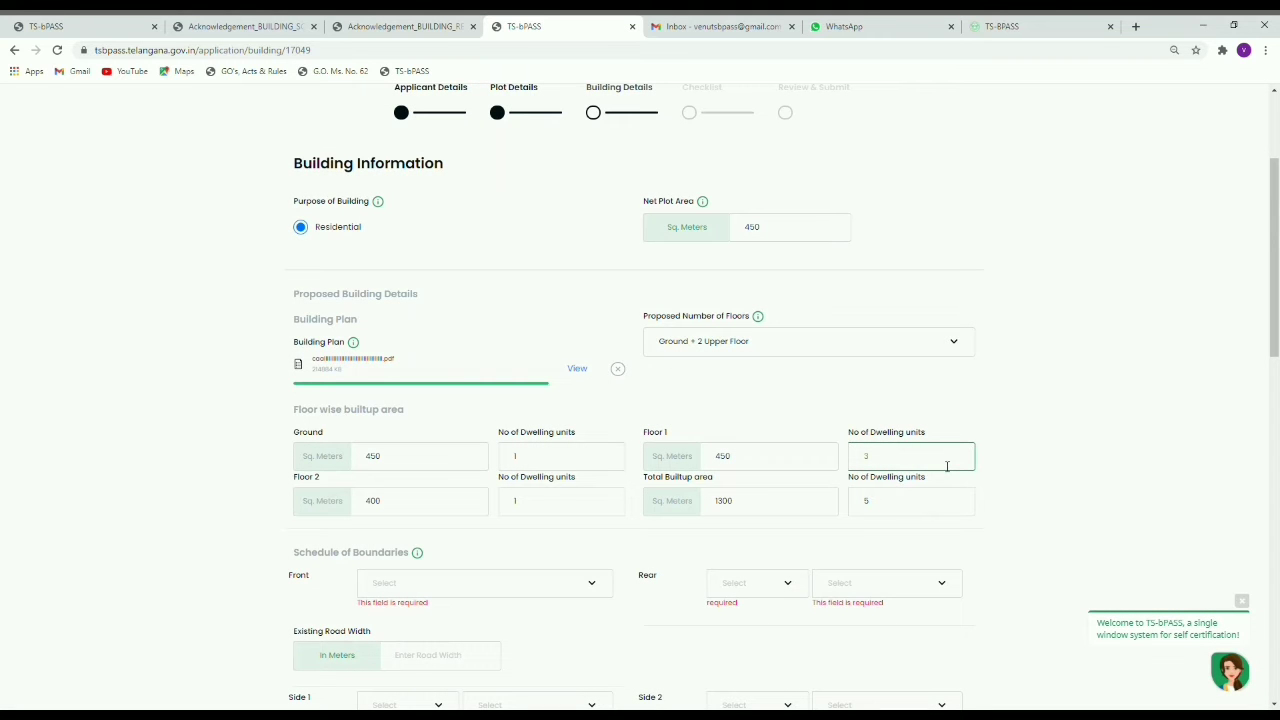
key("BackSpace")
type("2")
left_click(1044, 457)
scroll(1049, 456, "down", 1)
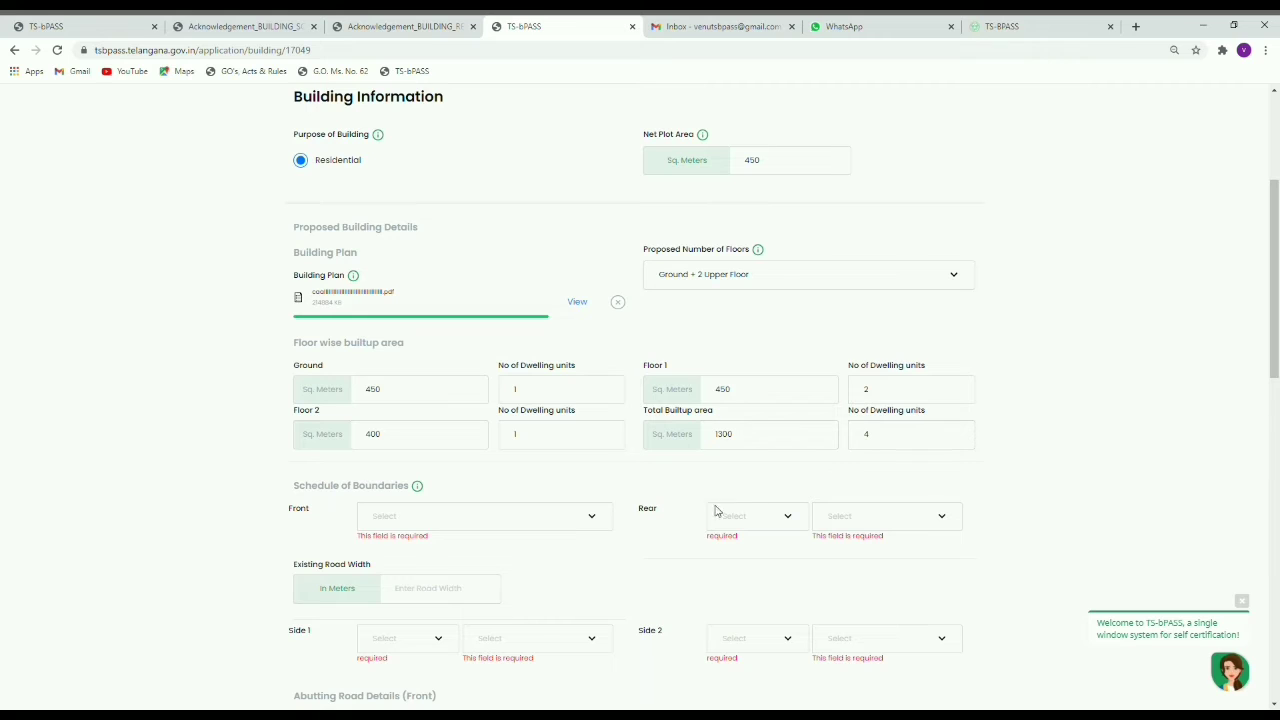
Step: Set the front boundary to East with an existing road width of 11 metres
left_click(497, 520)
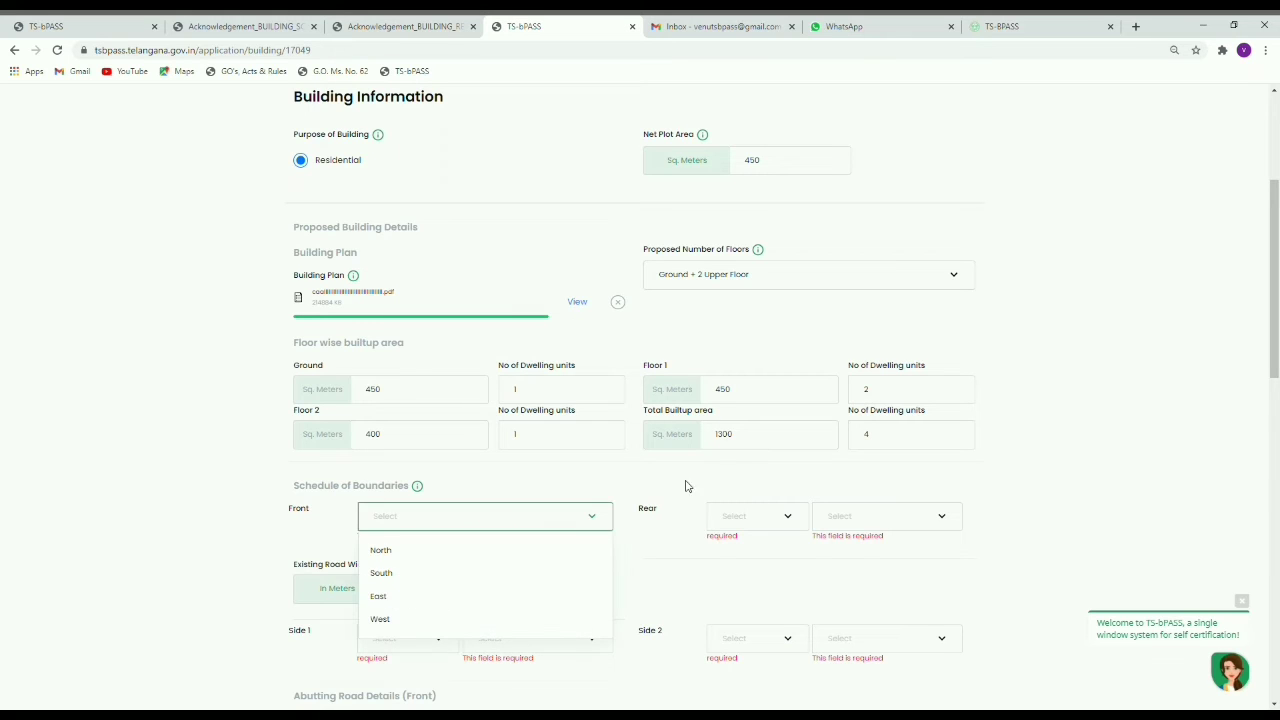
left_click(1045, 502)
left_click(410, 516)
left_click(388, 604)
left_click(447, 563)
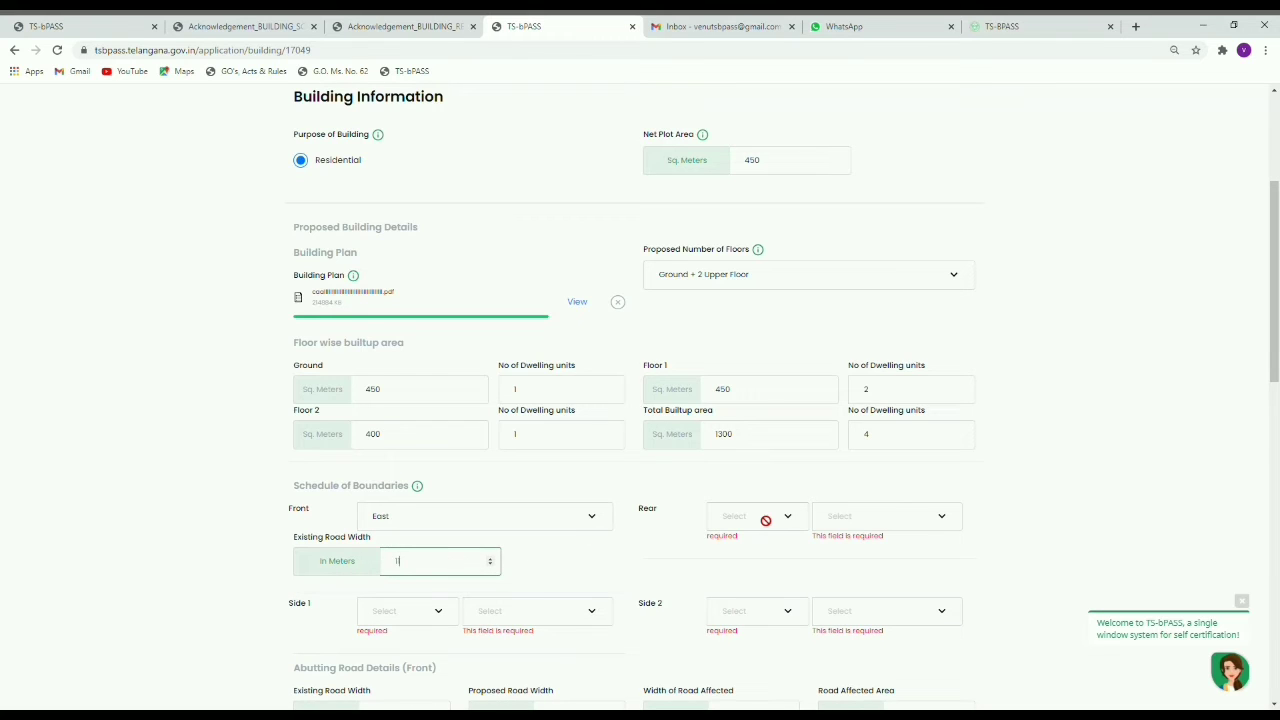
type("11")
left_click(580, 567)
Step: Set the rear boundary to South and Side 1 to North, both abutting Open land
left_click(751, 517)
left_click_drag(731, 577, 992, 502)
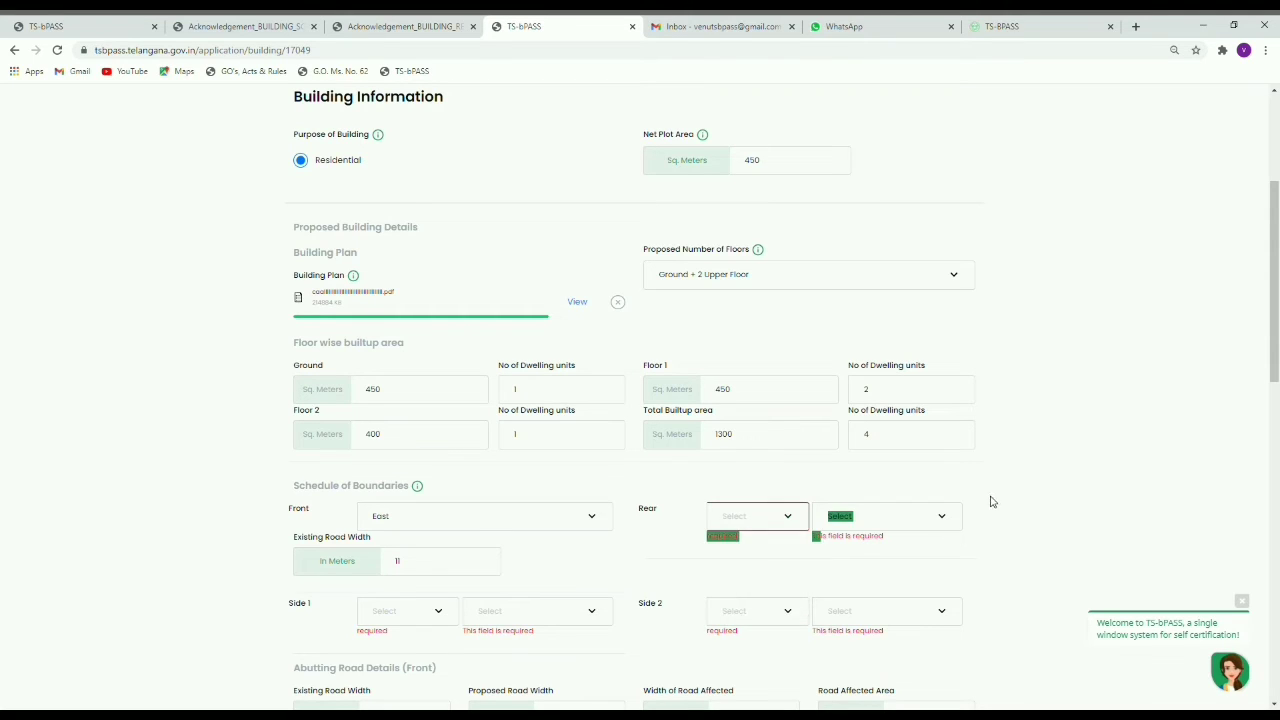
left_click(886, 523)
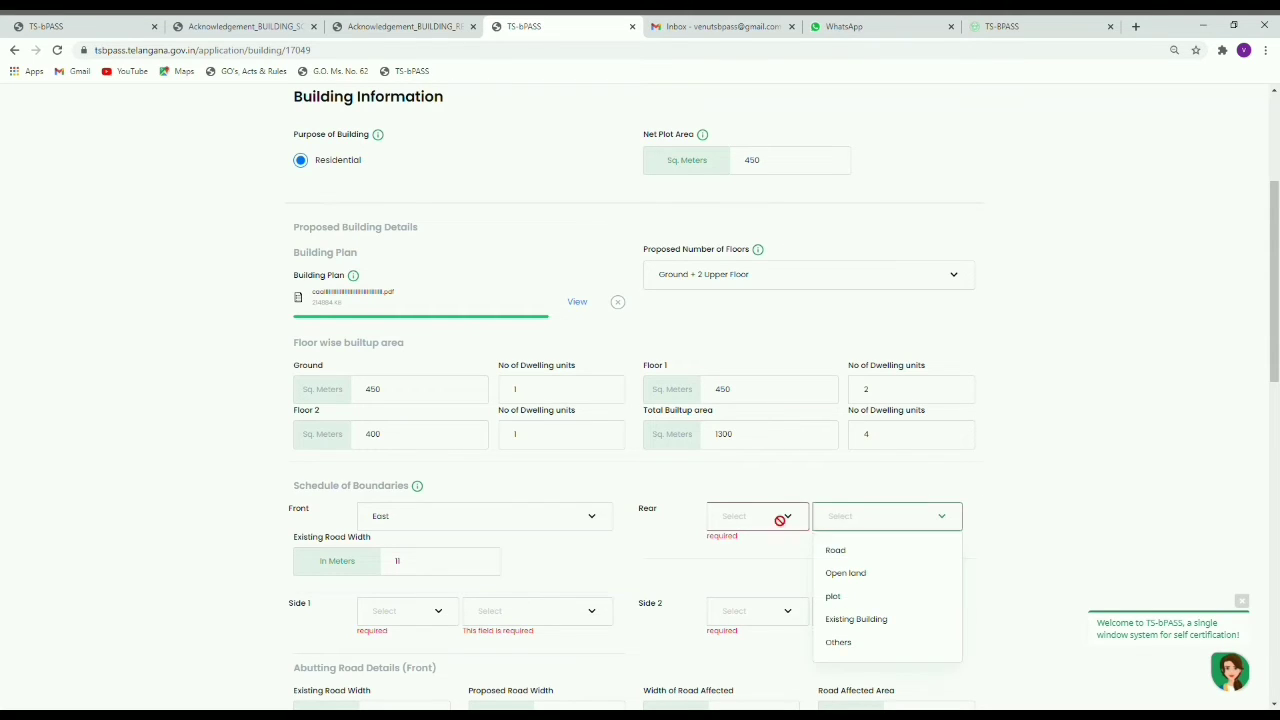
left_click(868, 576)
left_click(751, 520)
left_click(737, 572)
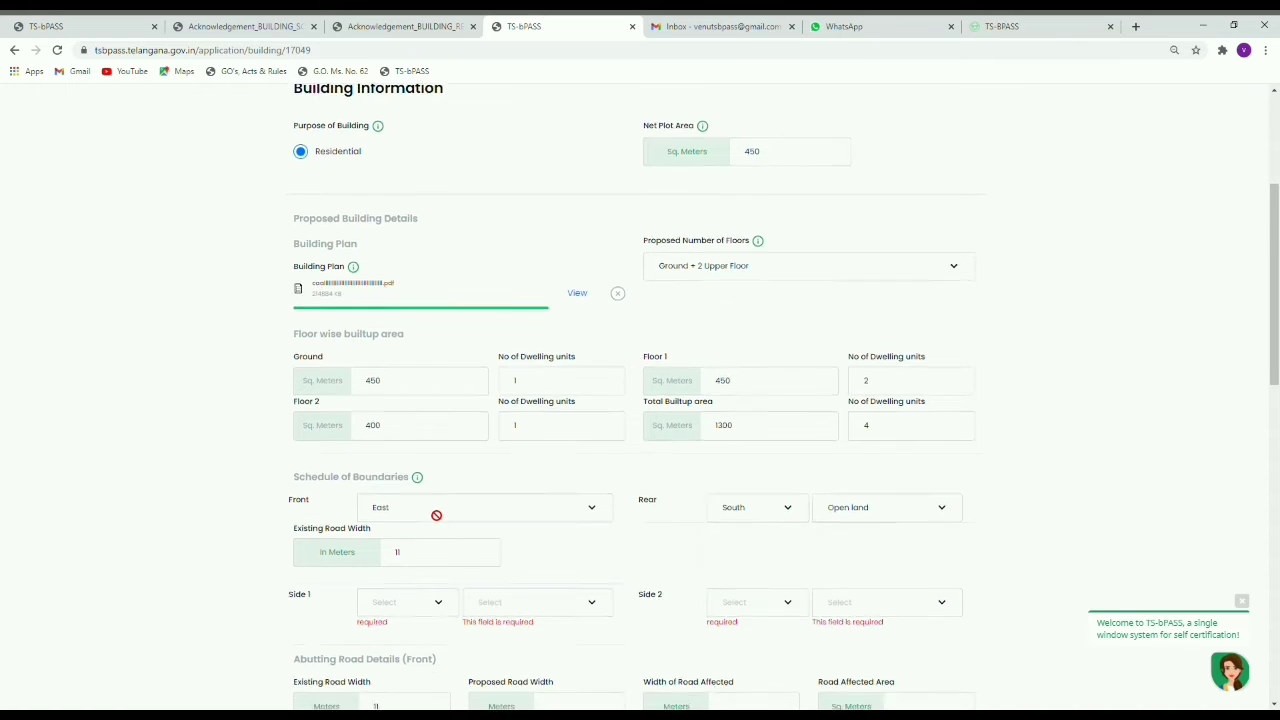
scroll(436, 515, "down", 2)
left_click(426, 418)
left_click(389, 445)
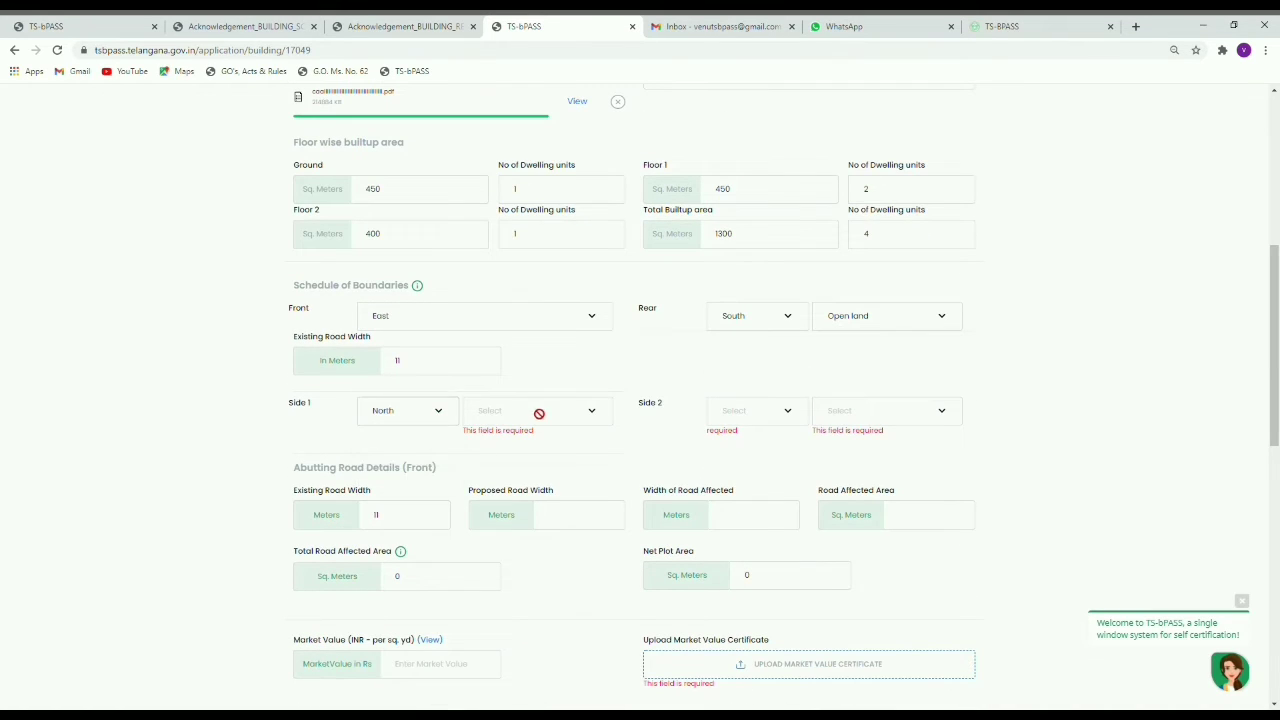
left_click(539, 413)
left_click(503, 467)
Step: Set Side 2 to West abutting Open land, after briefly trying Road
left_click(754, 411)
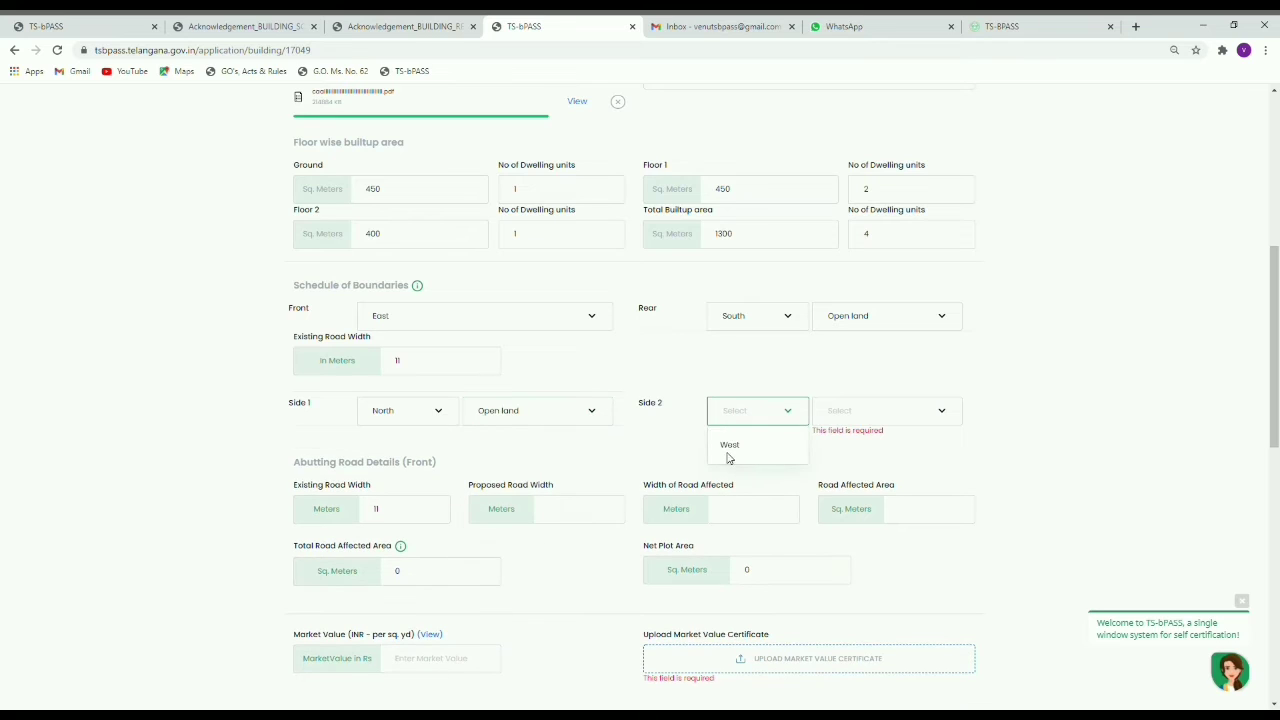
left_click(729, 455)
left_click(866, 410)
left_click(851, 468)
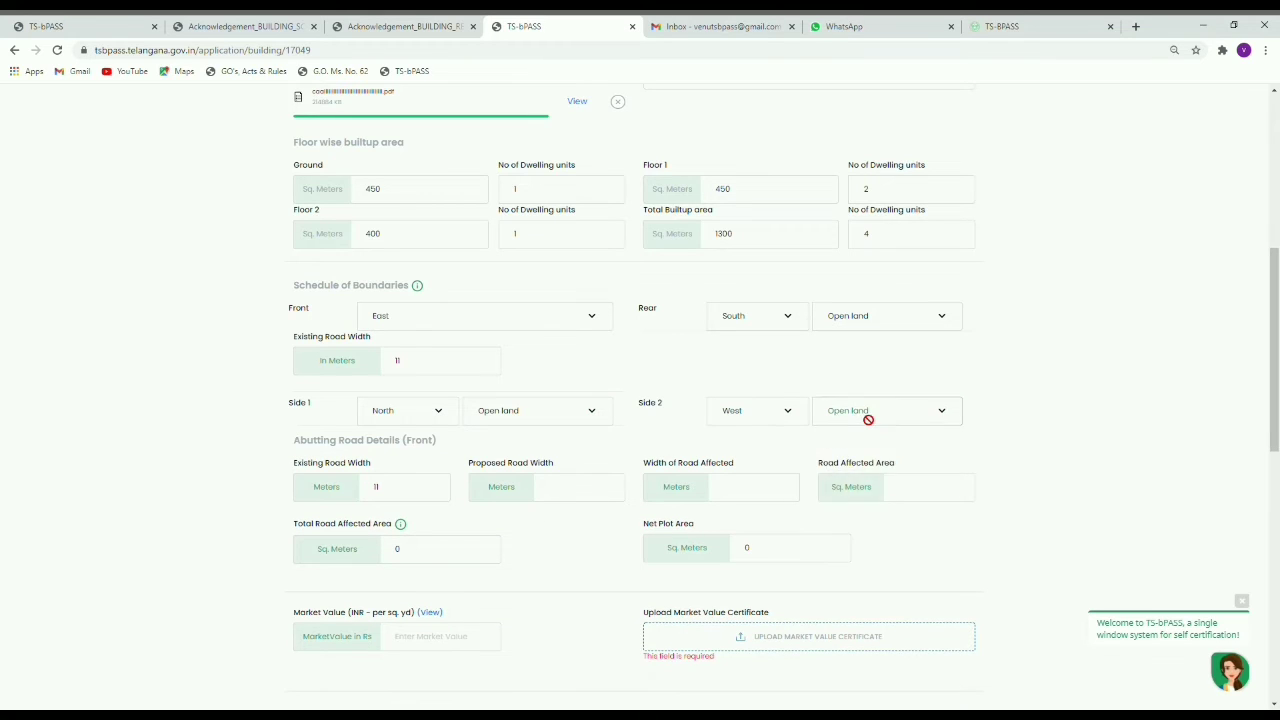
left_click(867, 416)
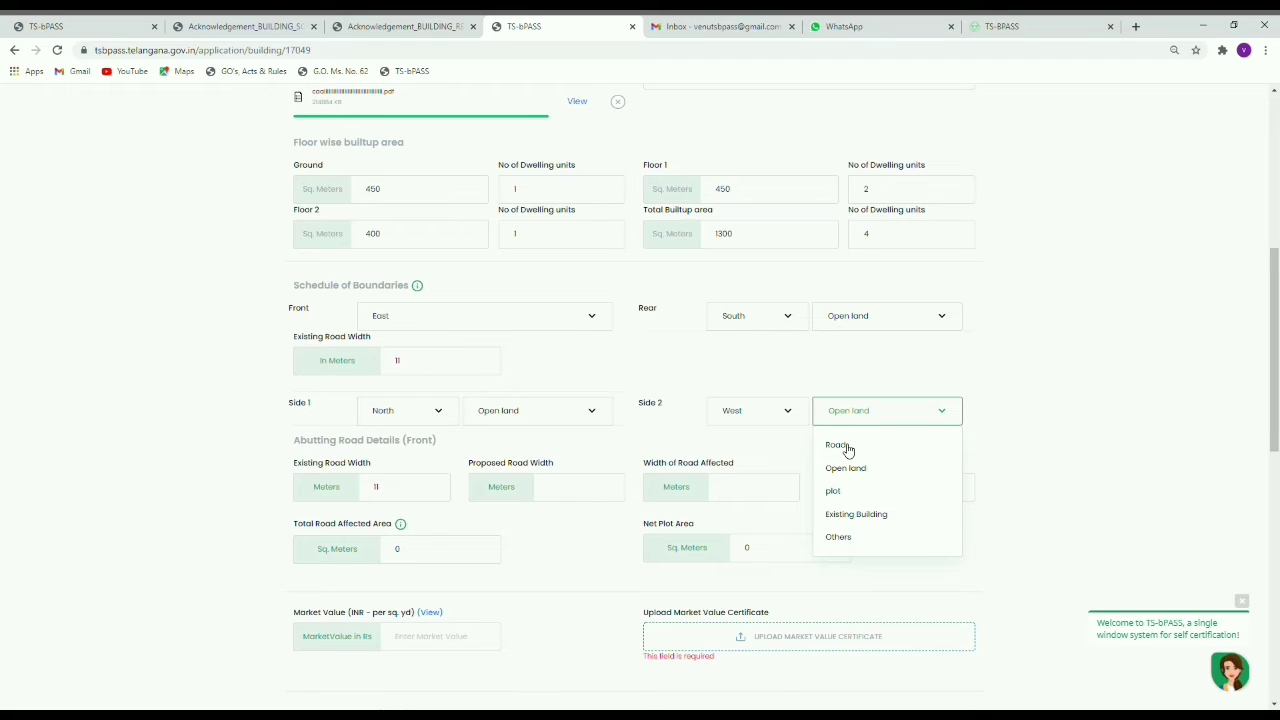
left_click(838, 445)
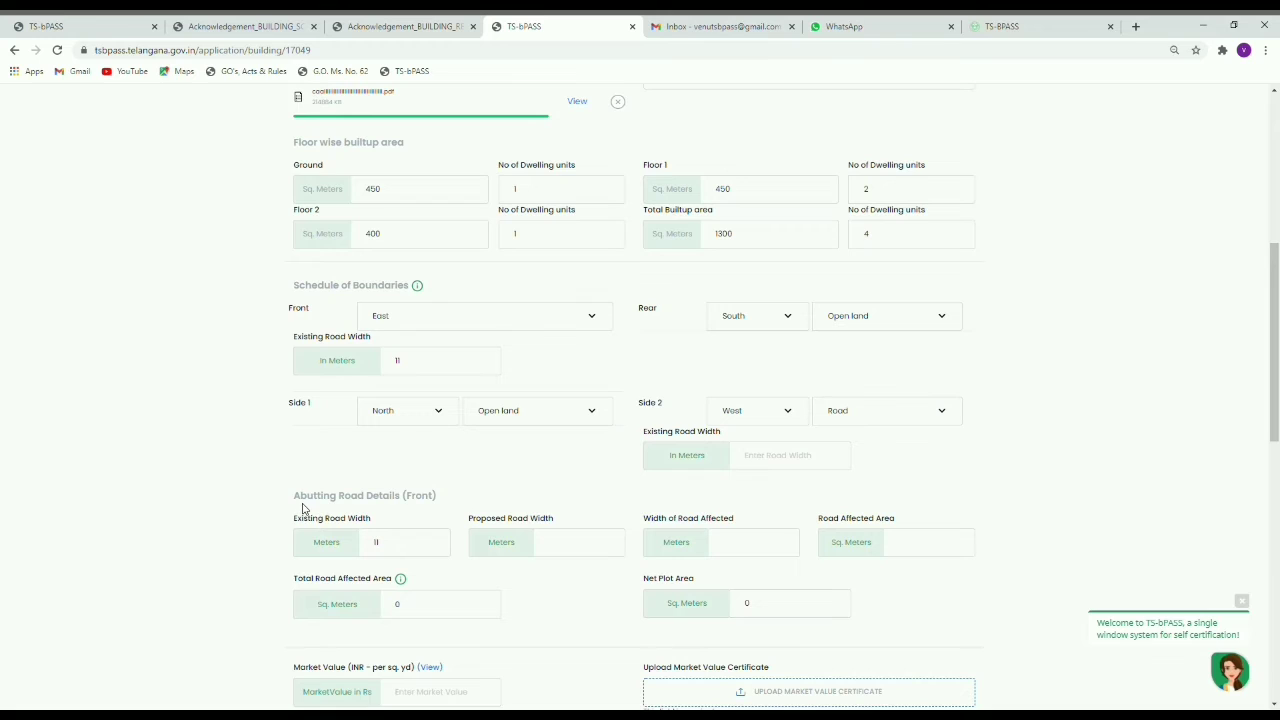
left_click_drag(297, 499, 441, 502)
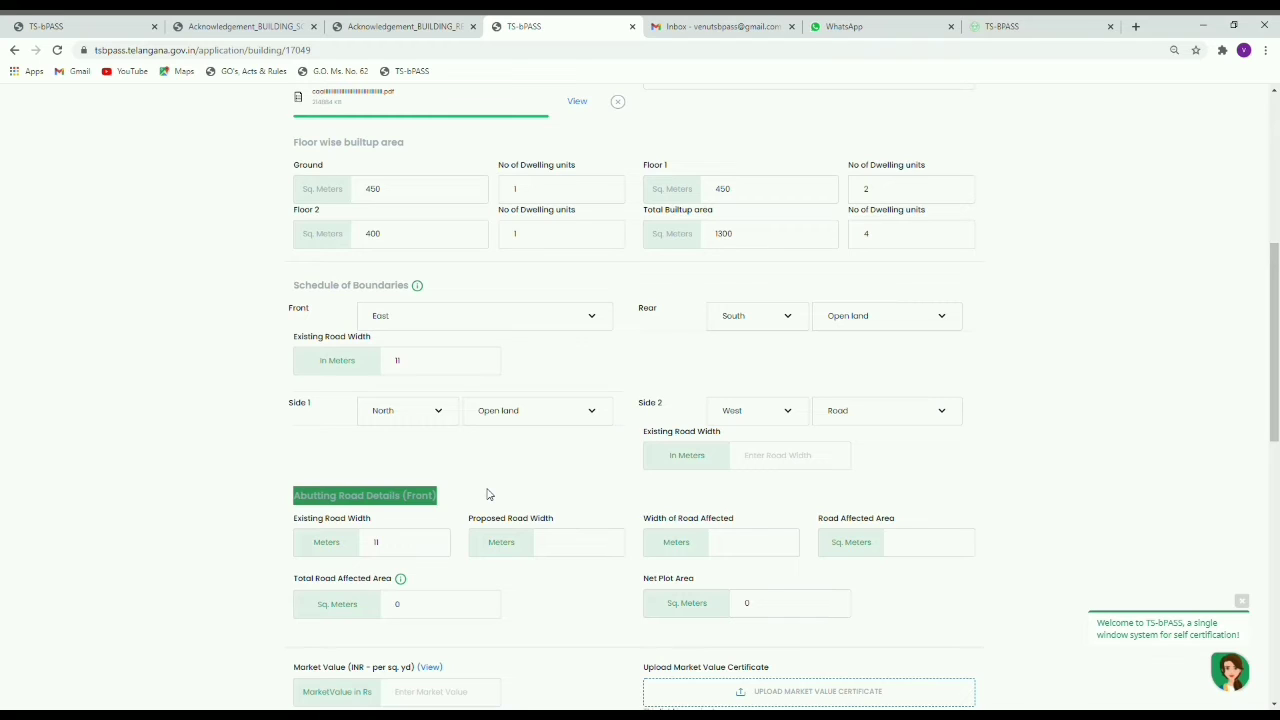
left_click(488, 494)
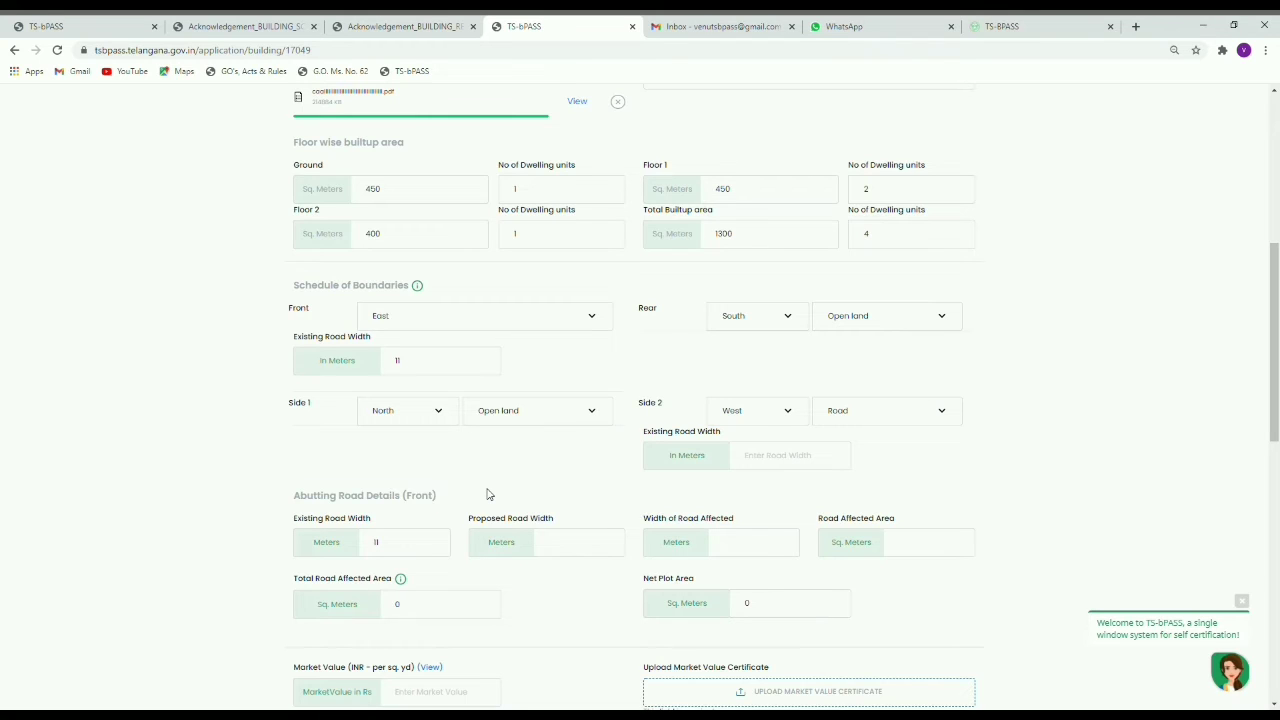
left_click_drag(288, 497, 495, 503)
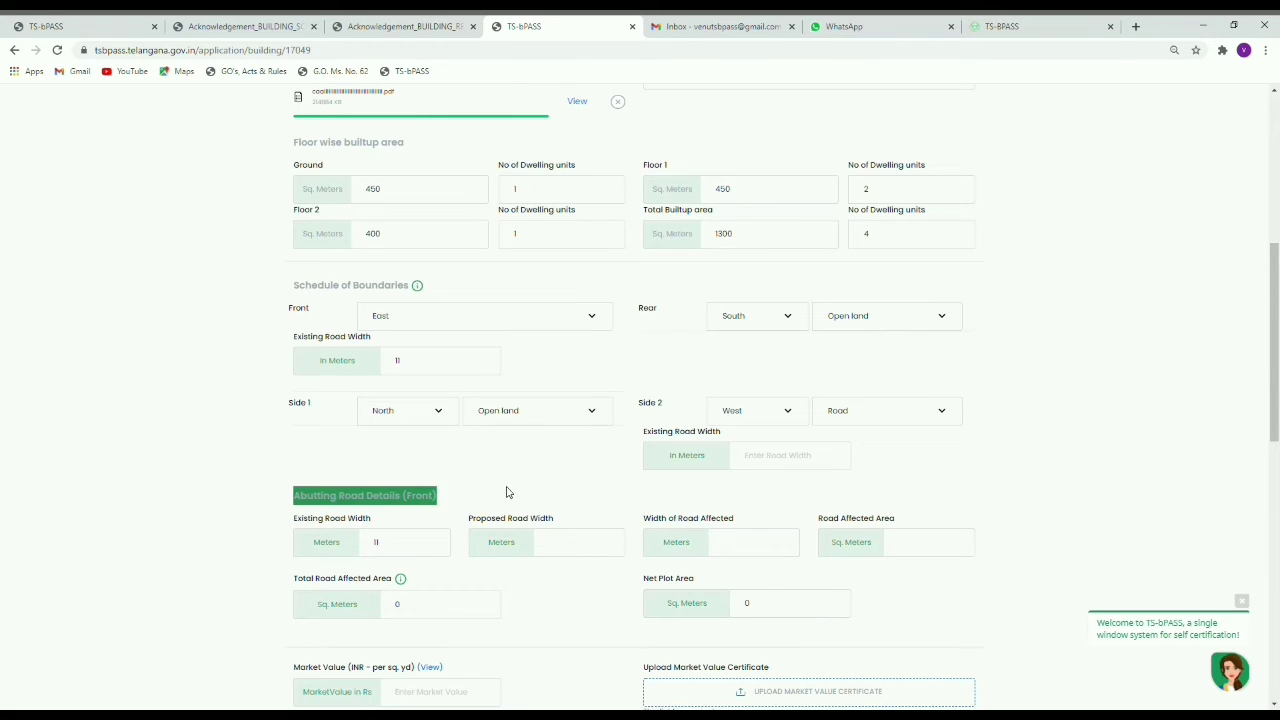
left_click(506, 492)
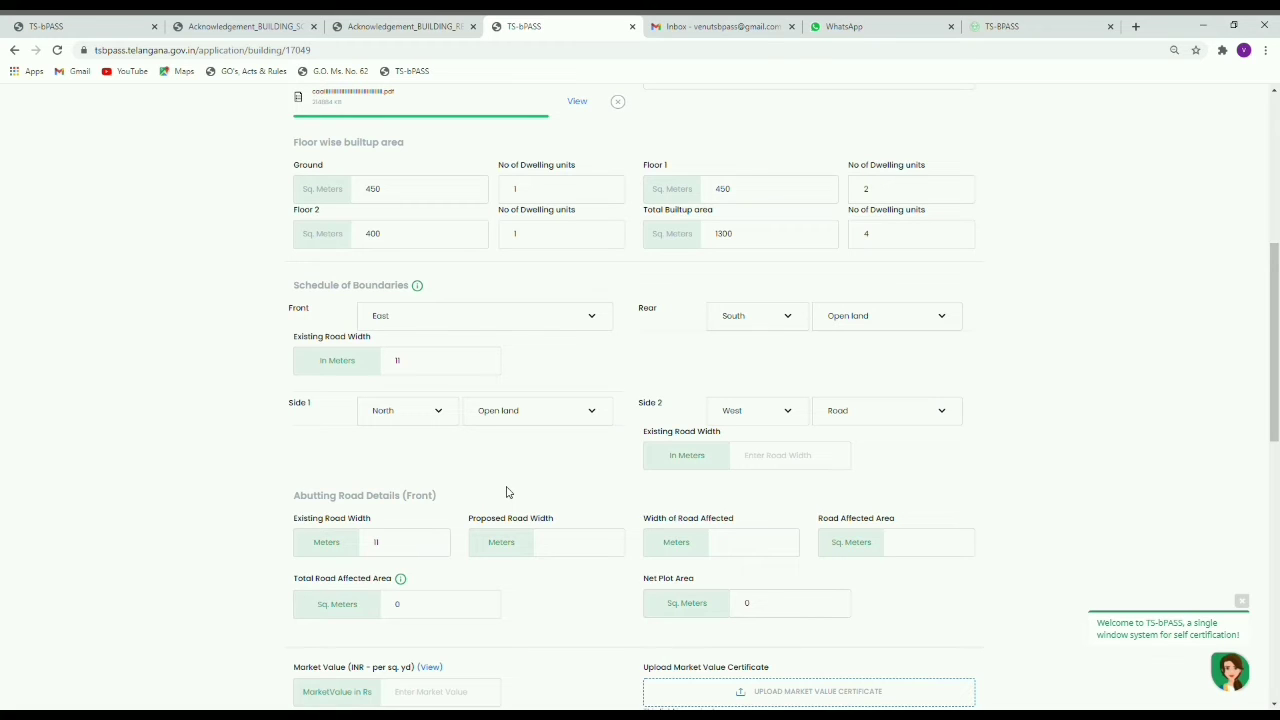
left_click(860, 424)
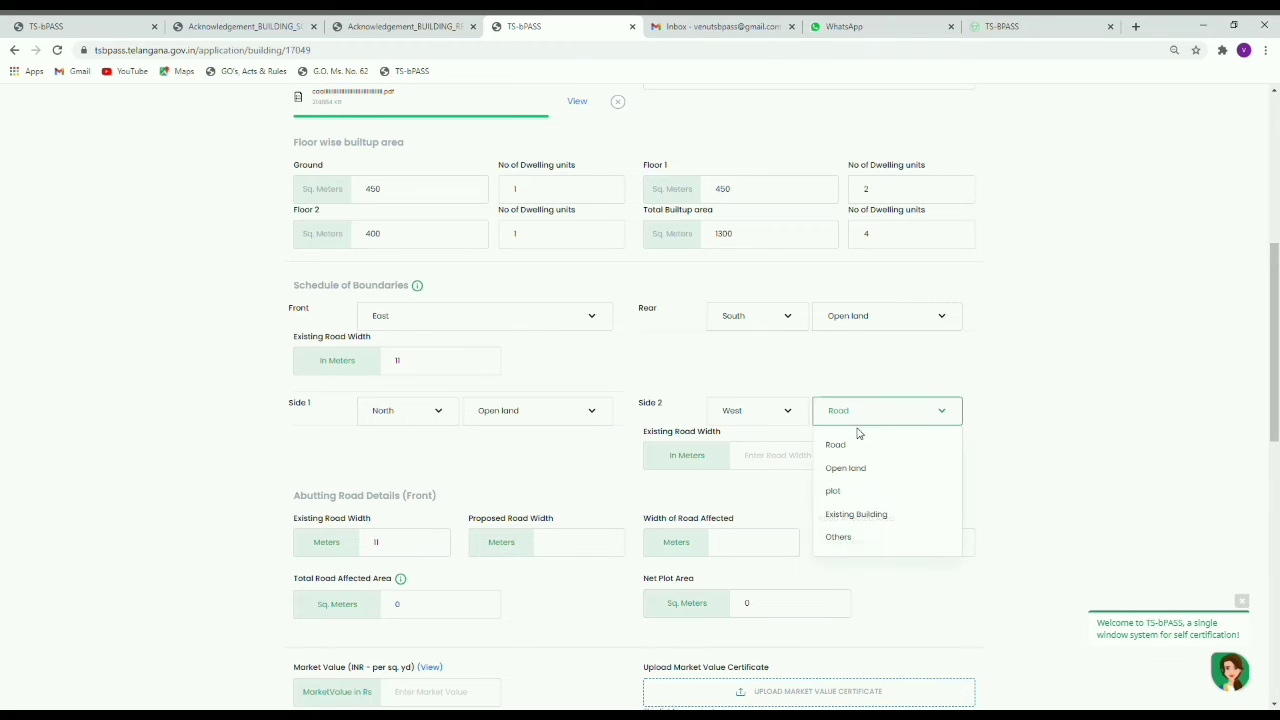
left_click(868, 469)
left_click(575, 493)
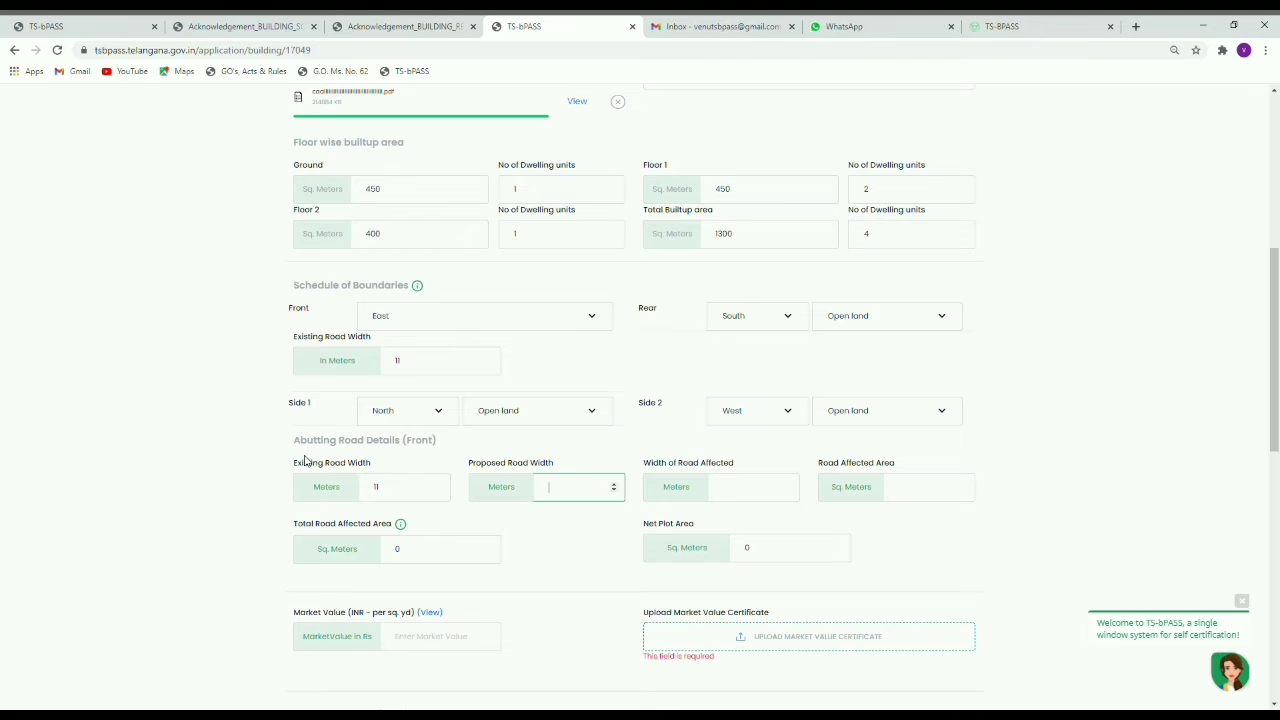
Step: Enter proposed road width 11 m, with width of road affected and road affected area 0
left_click_drag(297, 463, 343, 468)
left_click(576, 490)
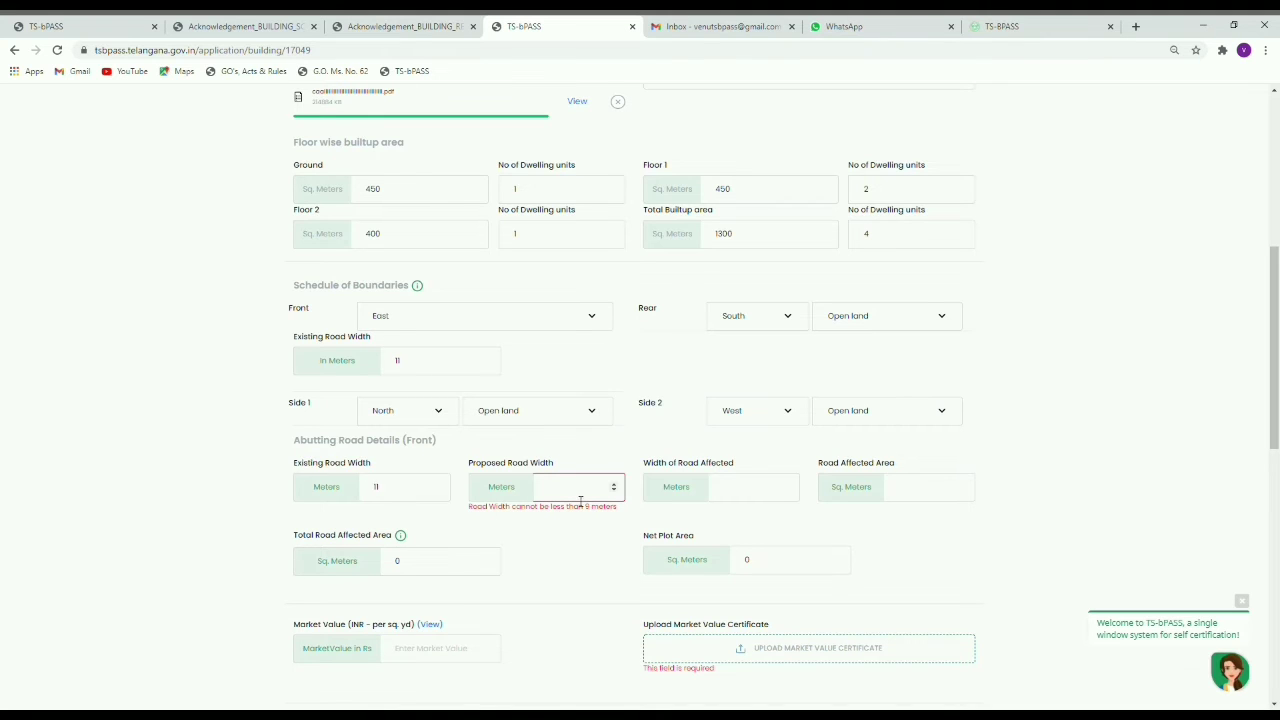
type("11")
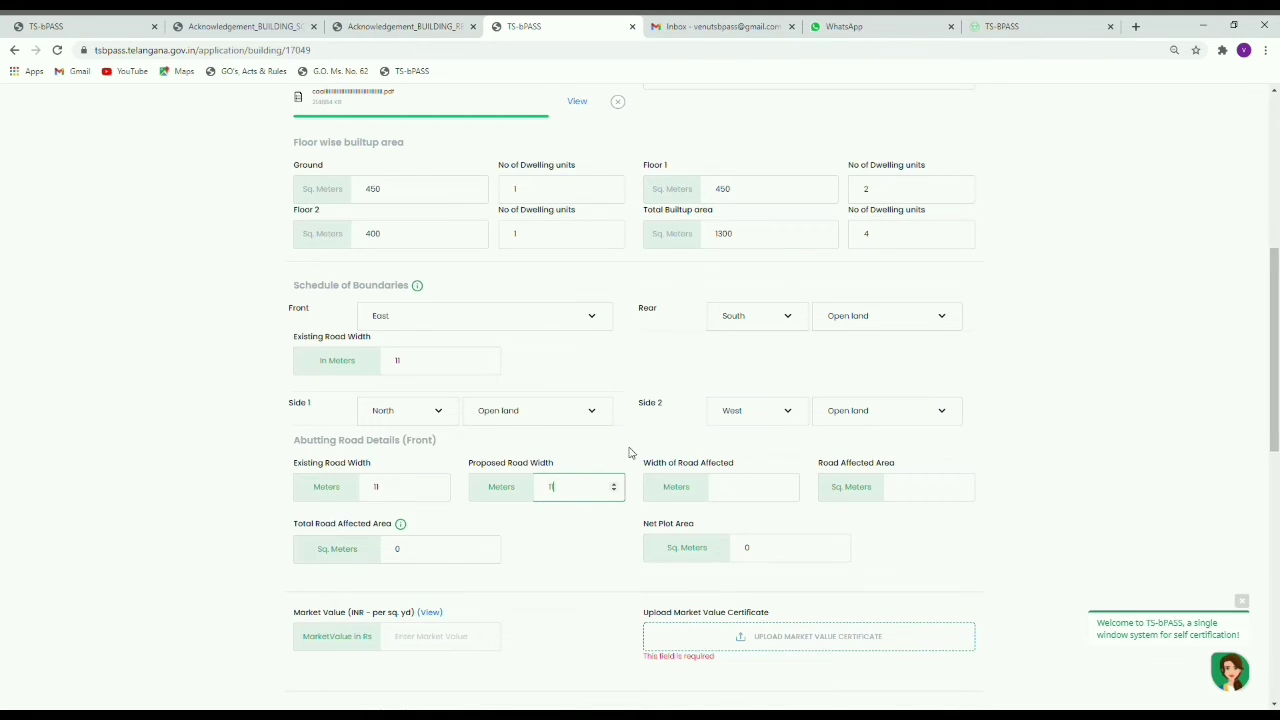
left_click_drag(434, 469, 532, 475)
left_click(588, 460)
left_click(564, 471)
left_click(926, 494)
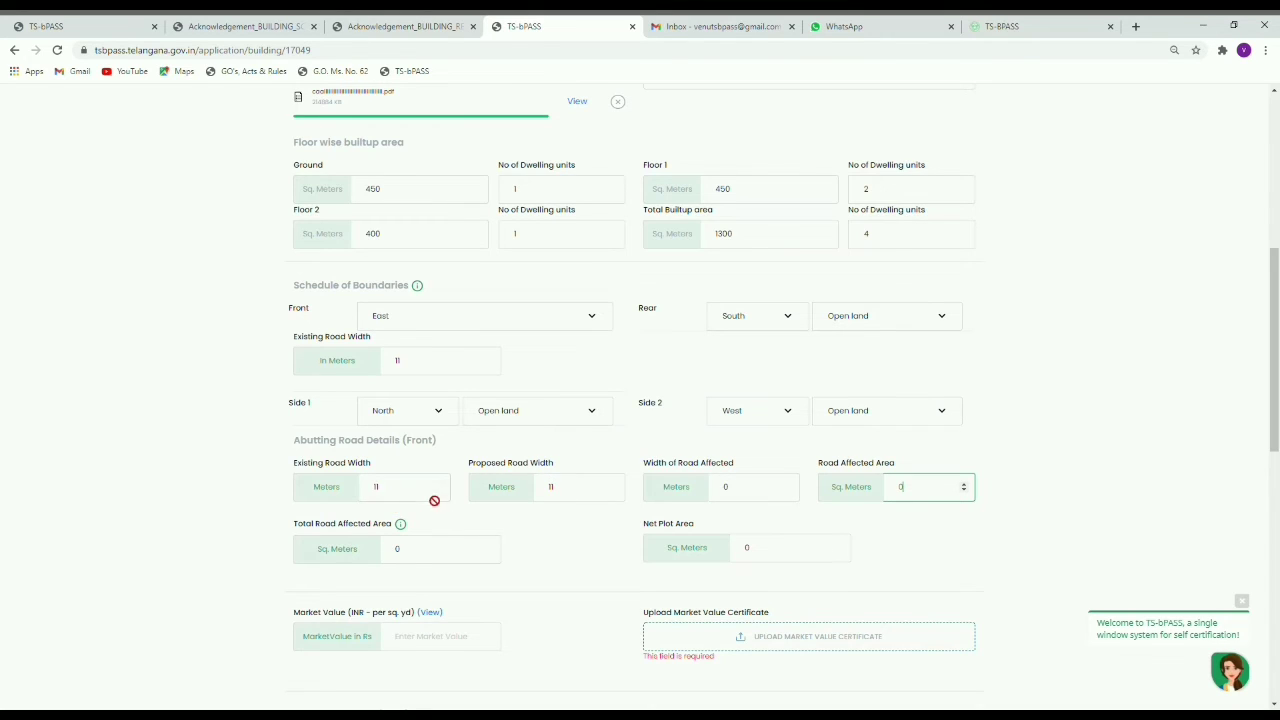
left_click(561, 487)
Step: Enter a market value of 1000 per sq. yd once net plot area shows 450.00
left_click(561, 601)
scroll(545, 549, "down", 2)
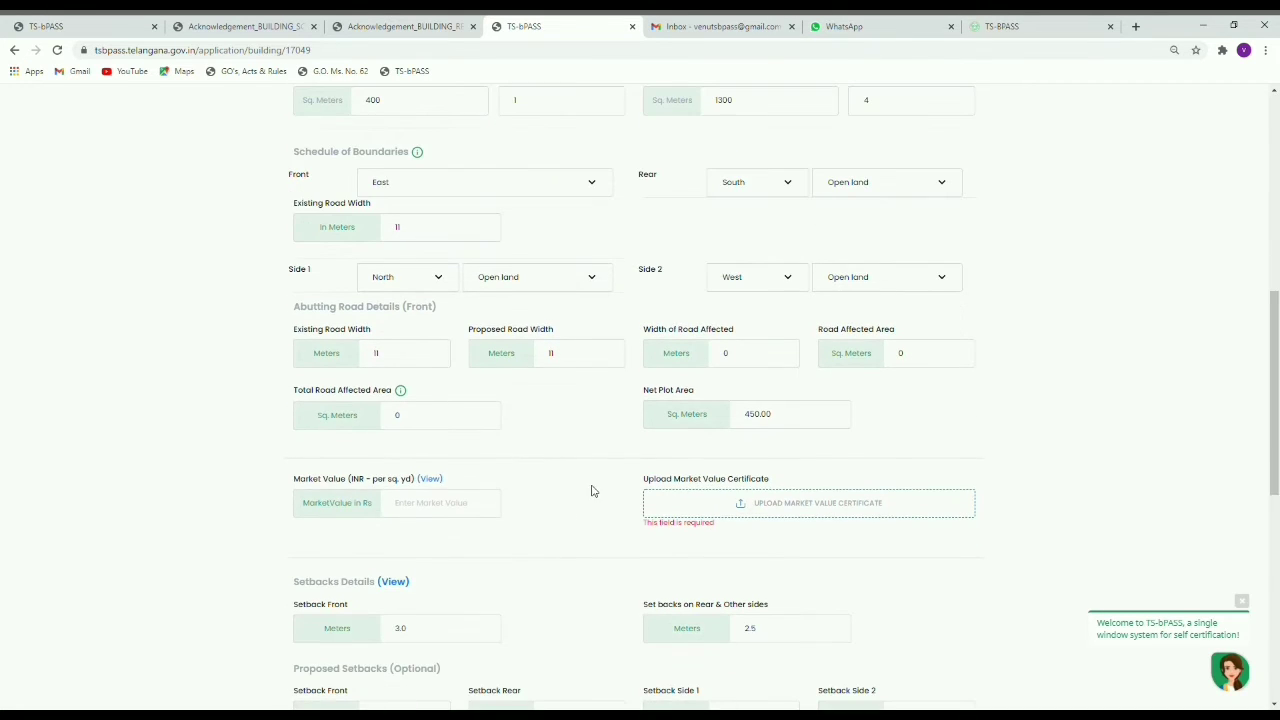
scroll(563, 477, "down", 1)
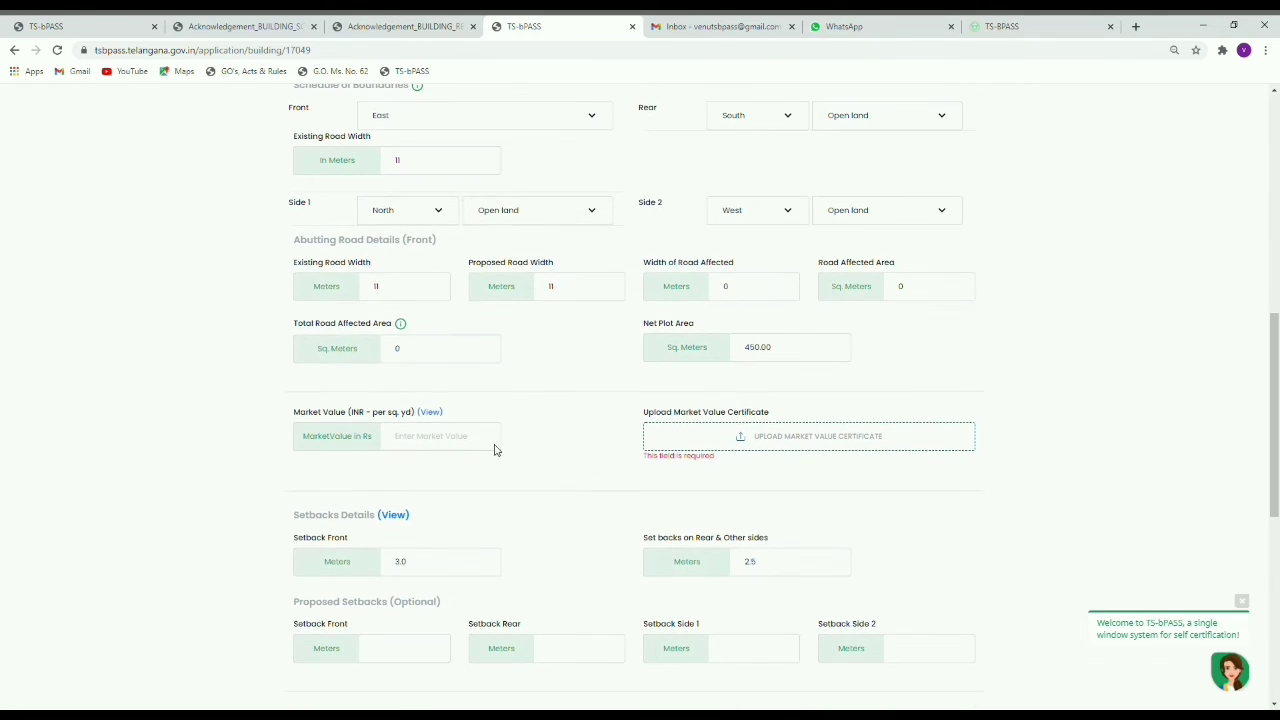
left_click(420, 445)
type("1000")
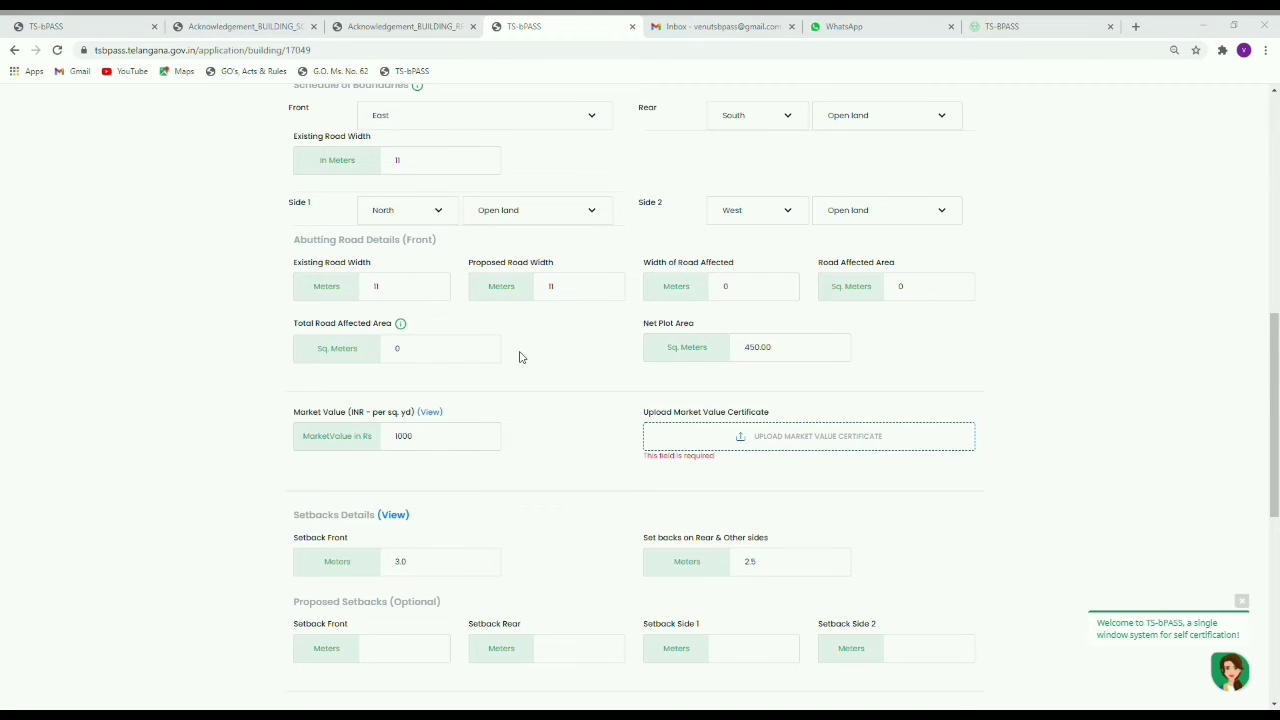
scroll(402, 386, "down", 3)
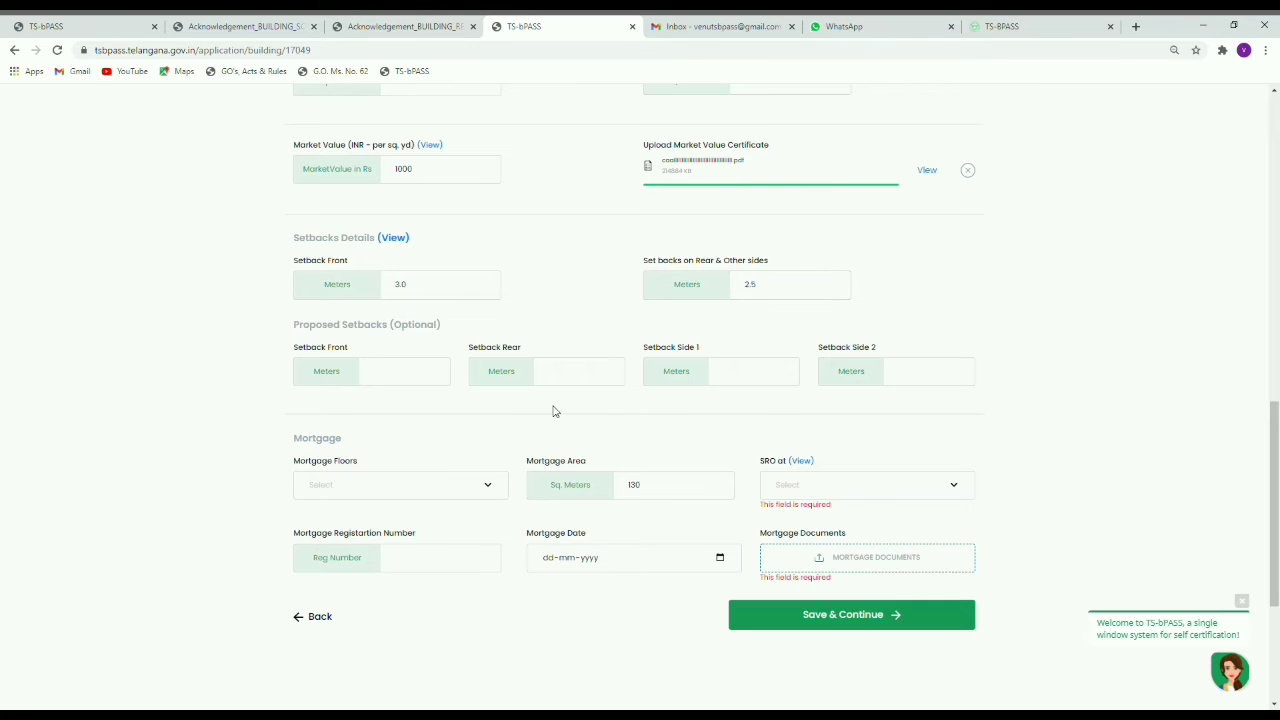
scroll(537, 337, "down", 1)
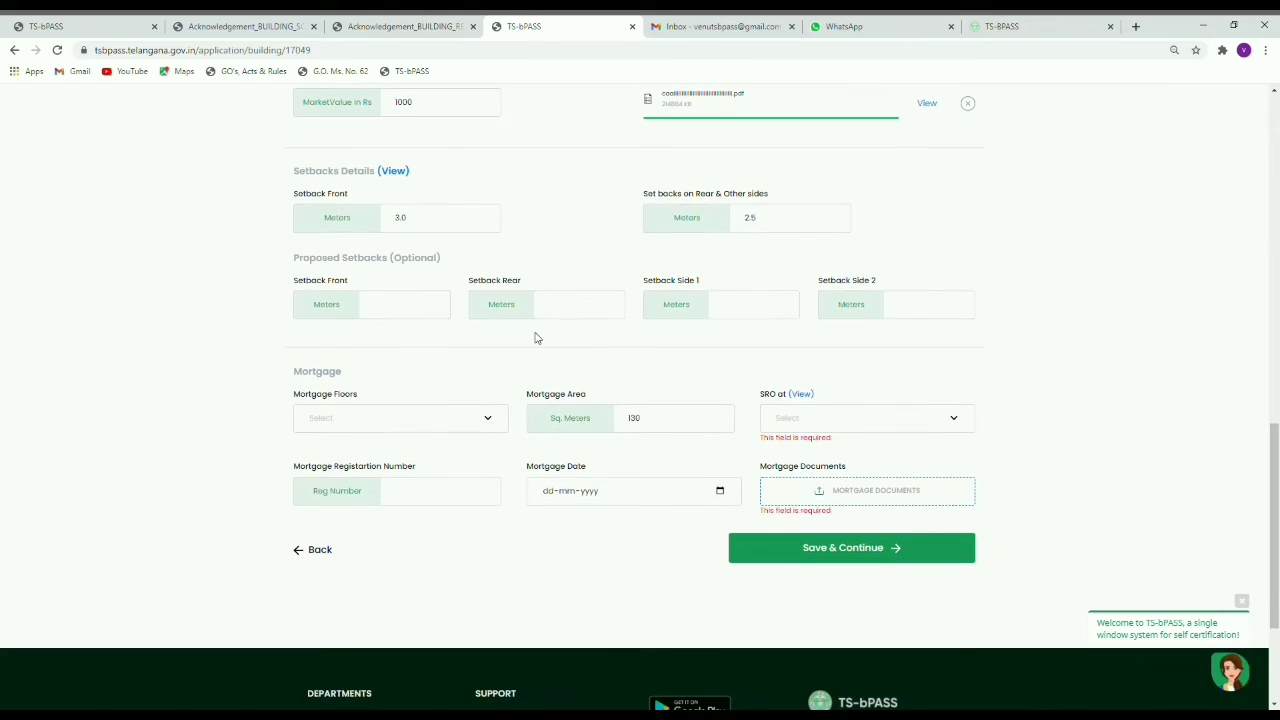
Step: Mark Floor1 as the mortgaged floor and choose NALGONDA RO as the SRO
left_click(409, 421)
left_click(400, 476)
left_click(918, 427)
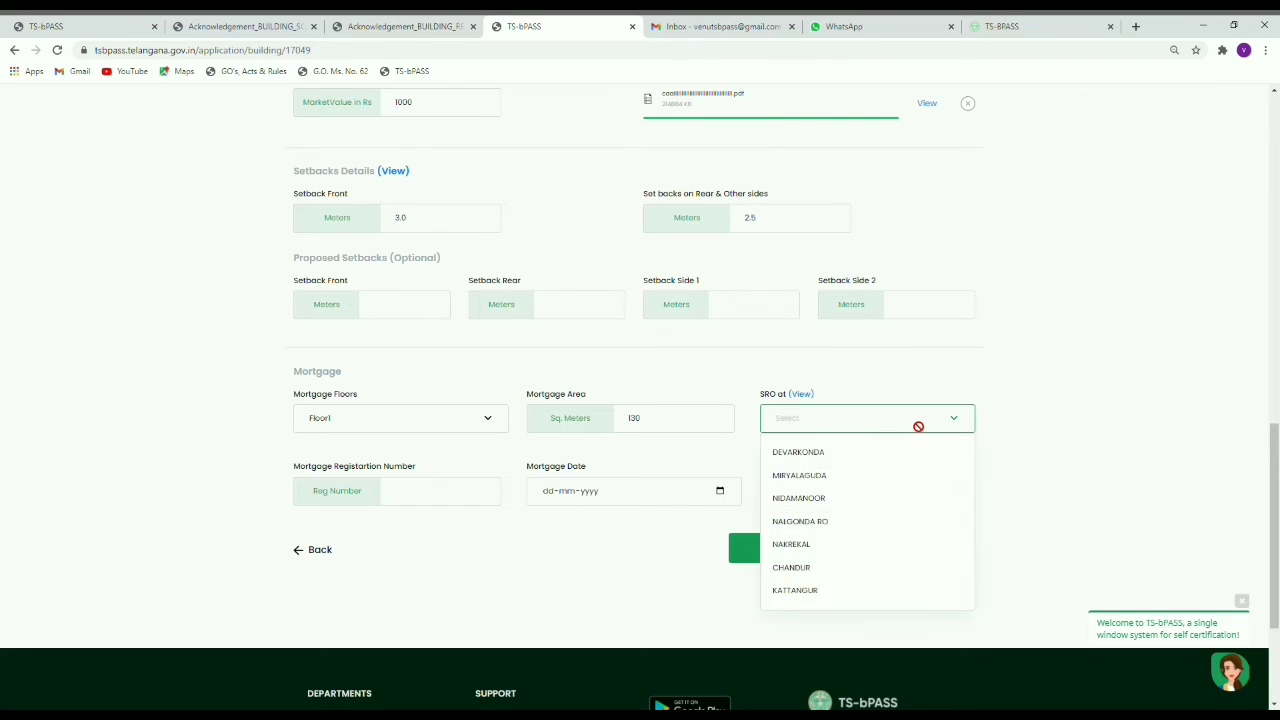
left_click(918, 427)
left_click(914, 423)
left_click(816, 522)
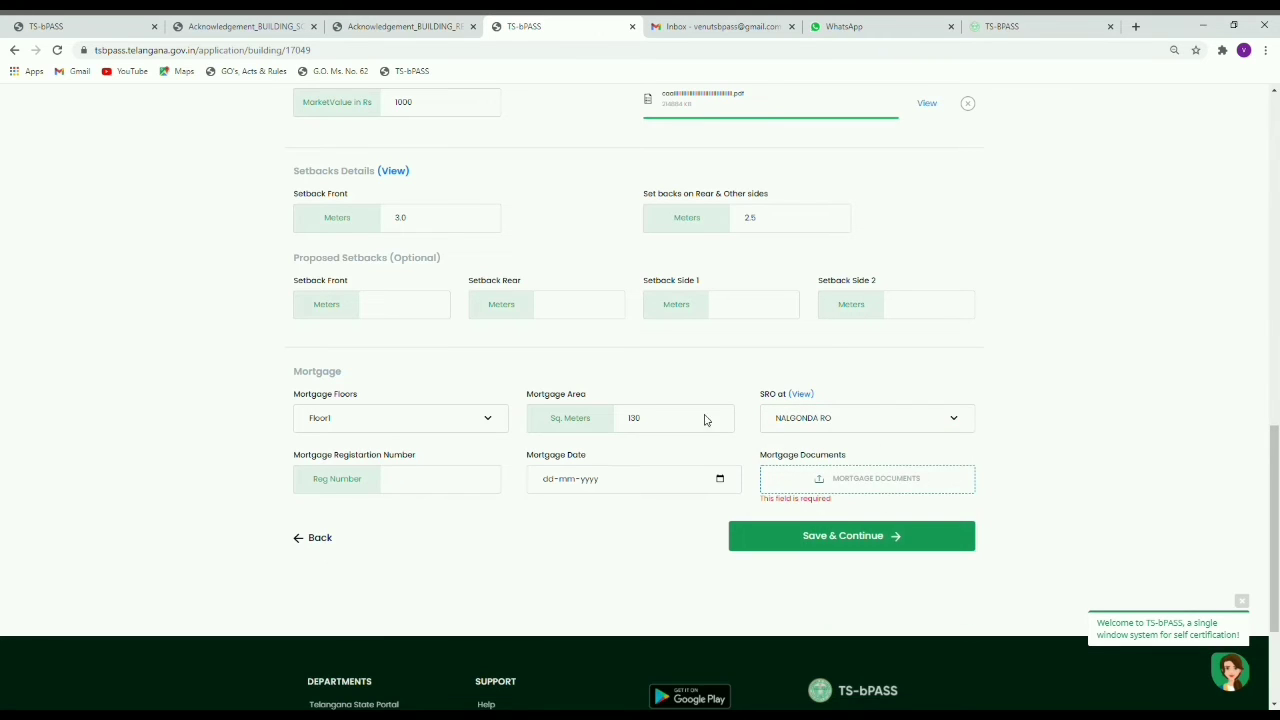
Step: Re-select Floor1 for mortgage and fill in the mortgage registration number
left_click(446, 479)
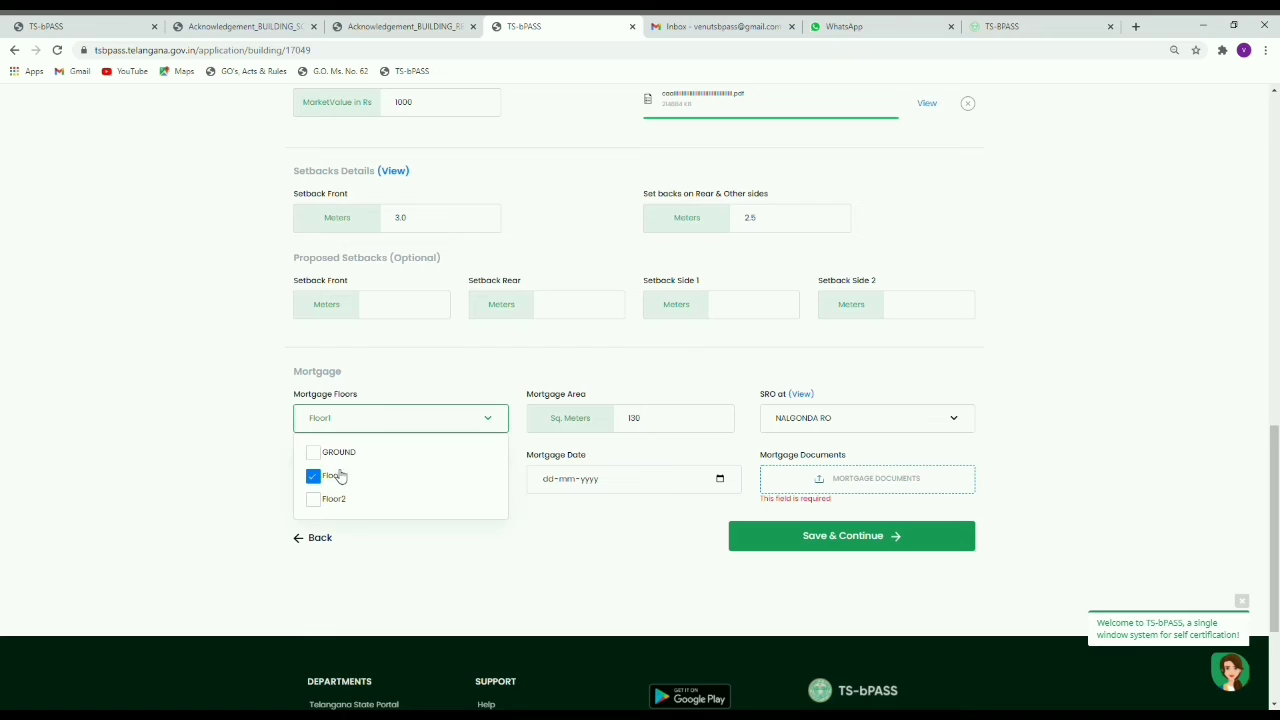
left_click(314, 477)
left_click(517, 491)
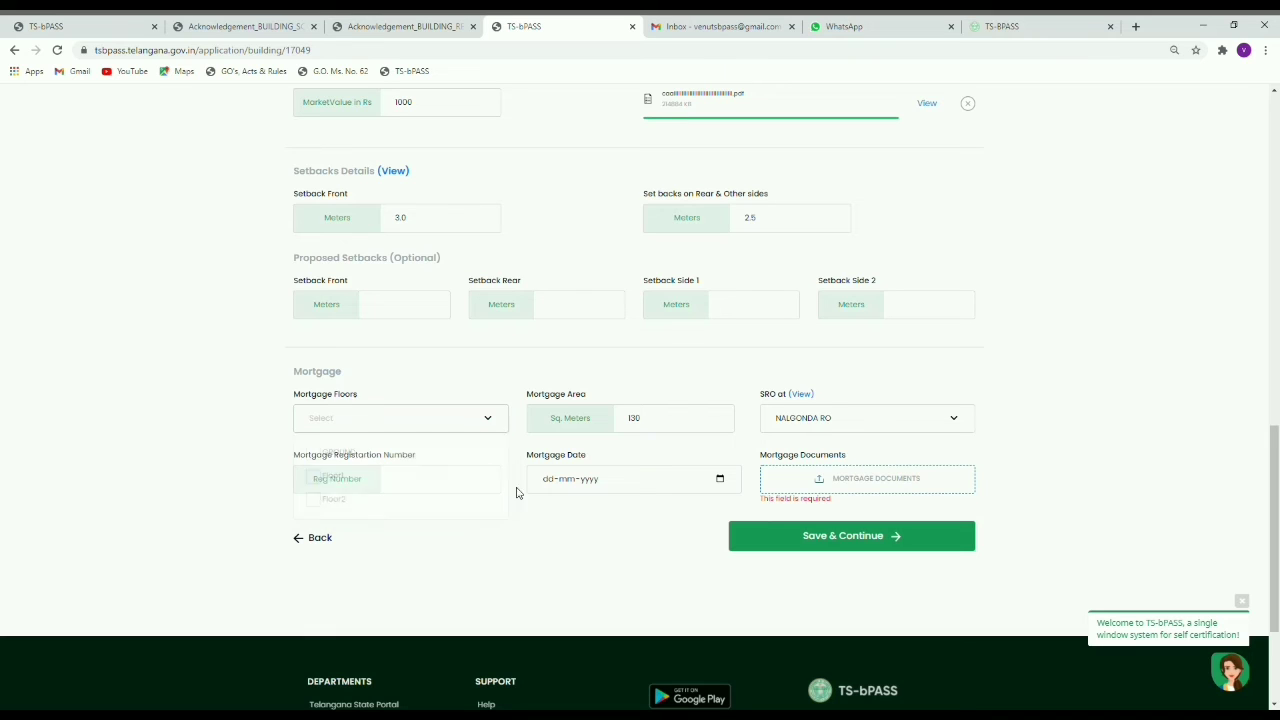
left_click(431, 427)
left_click(330, 485)
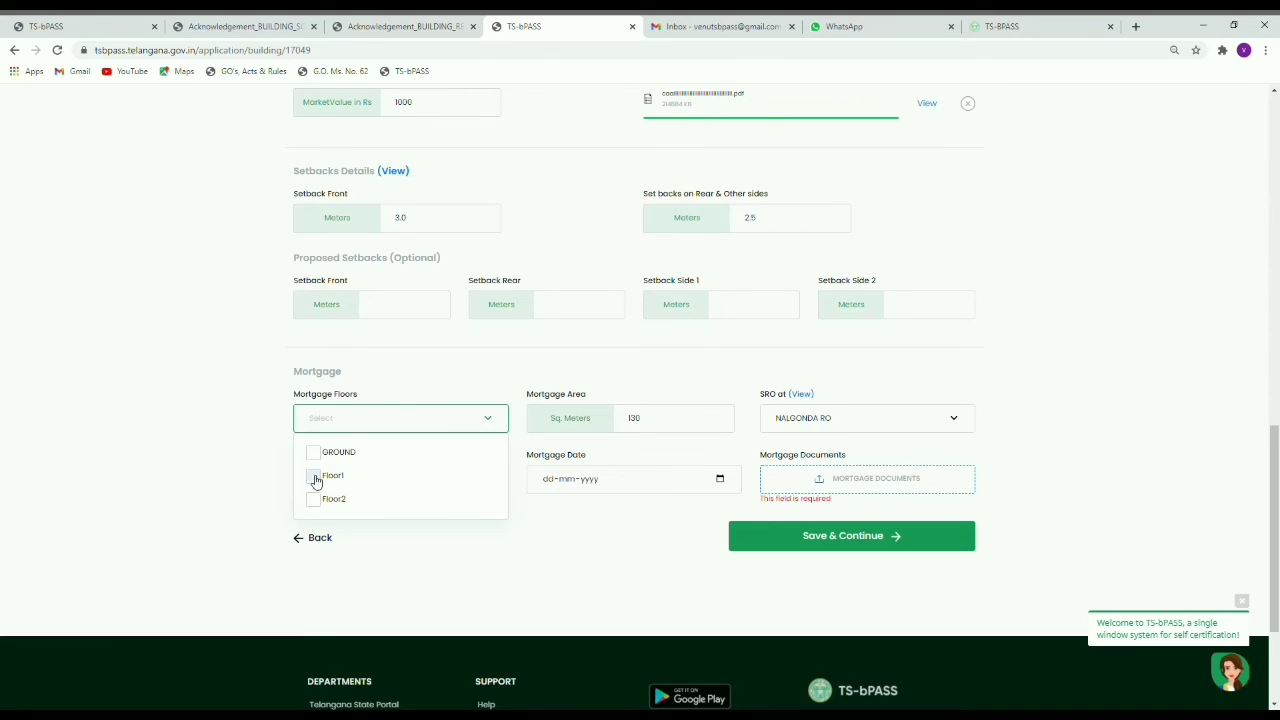
left_click(634, 424)
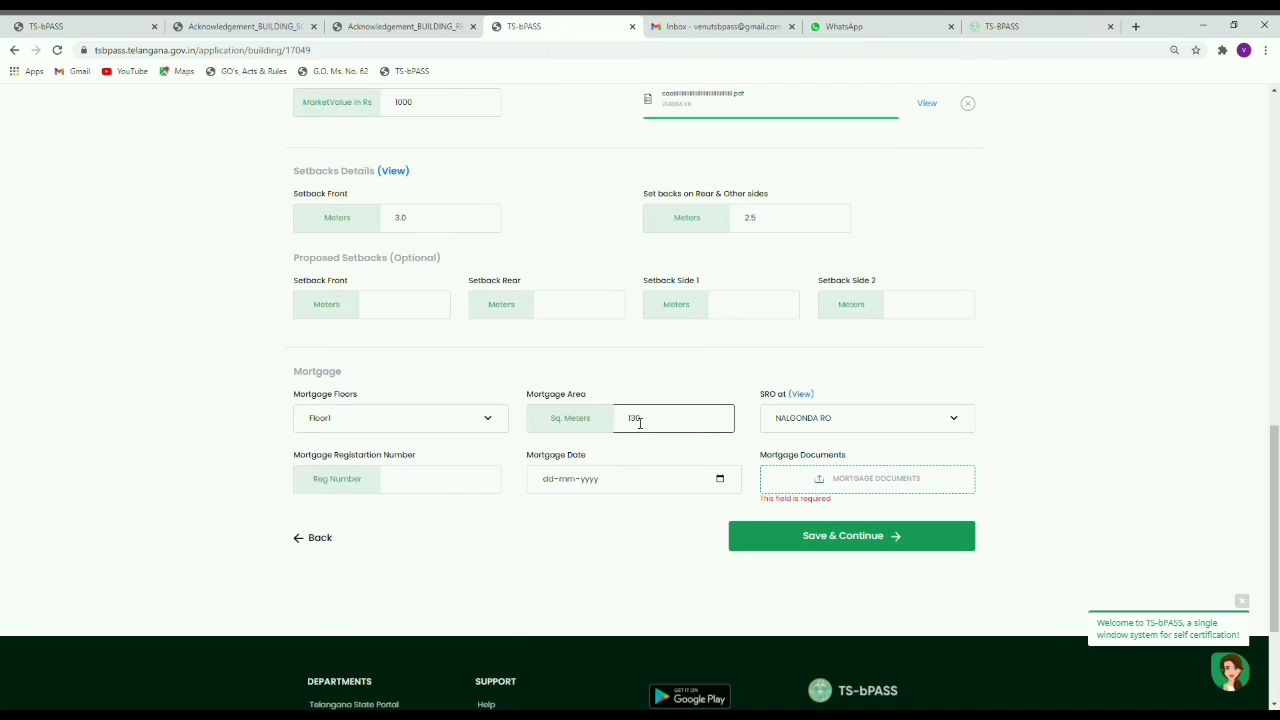
left_click(419, 484)
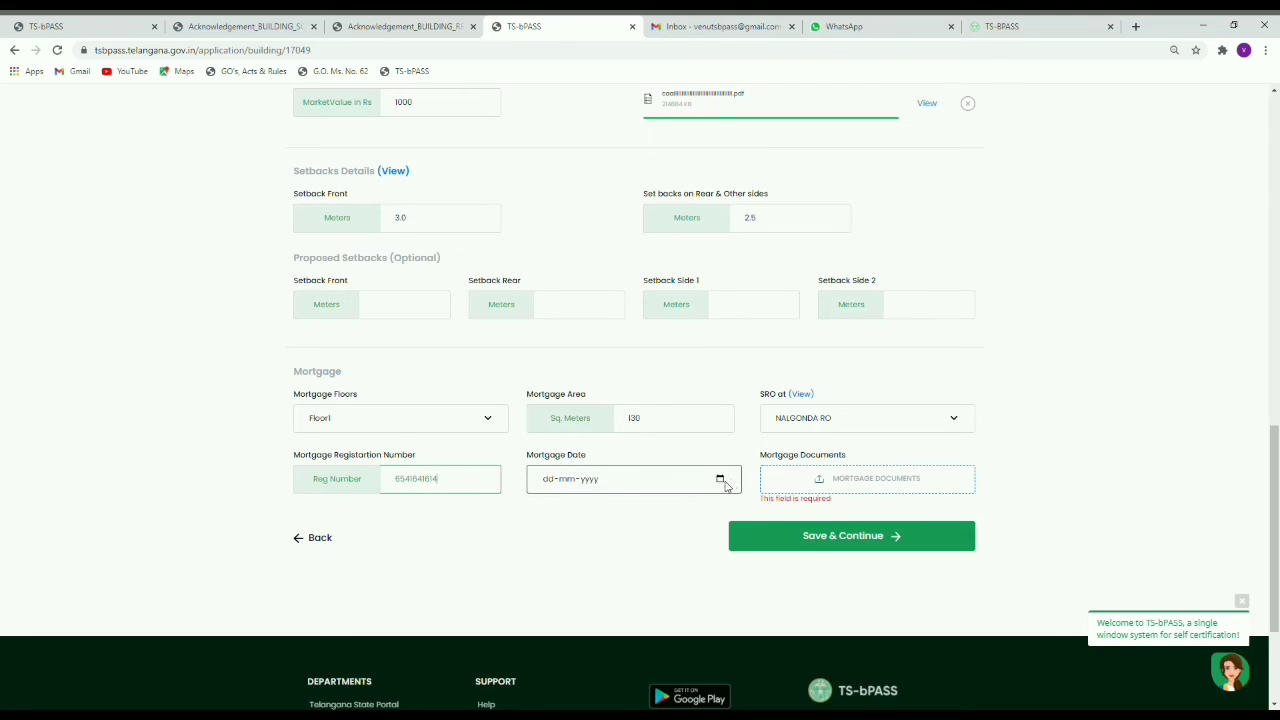
Step: Enter mortgage date 05-01-2021, attach the mortgage document PDF, and open the SRO encumbrance link
left_click(659, 480)
type("05012021")
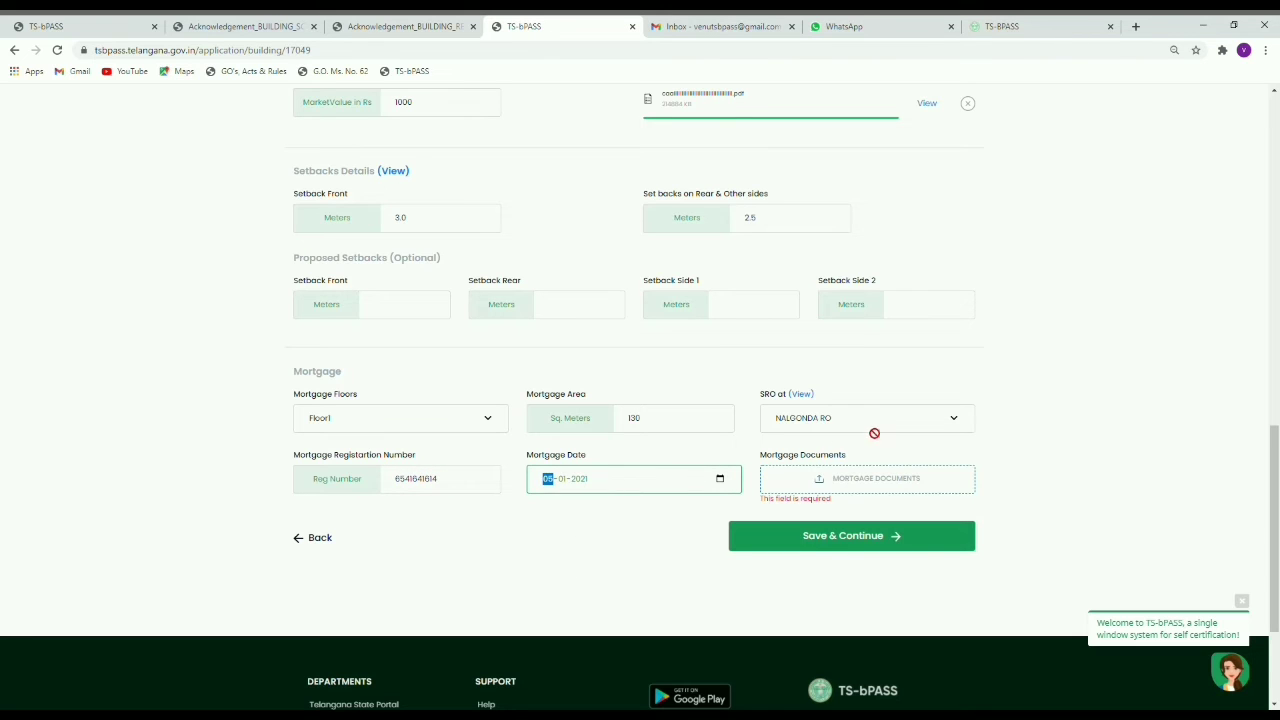
left_click(875, 431)
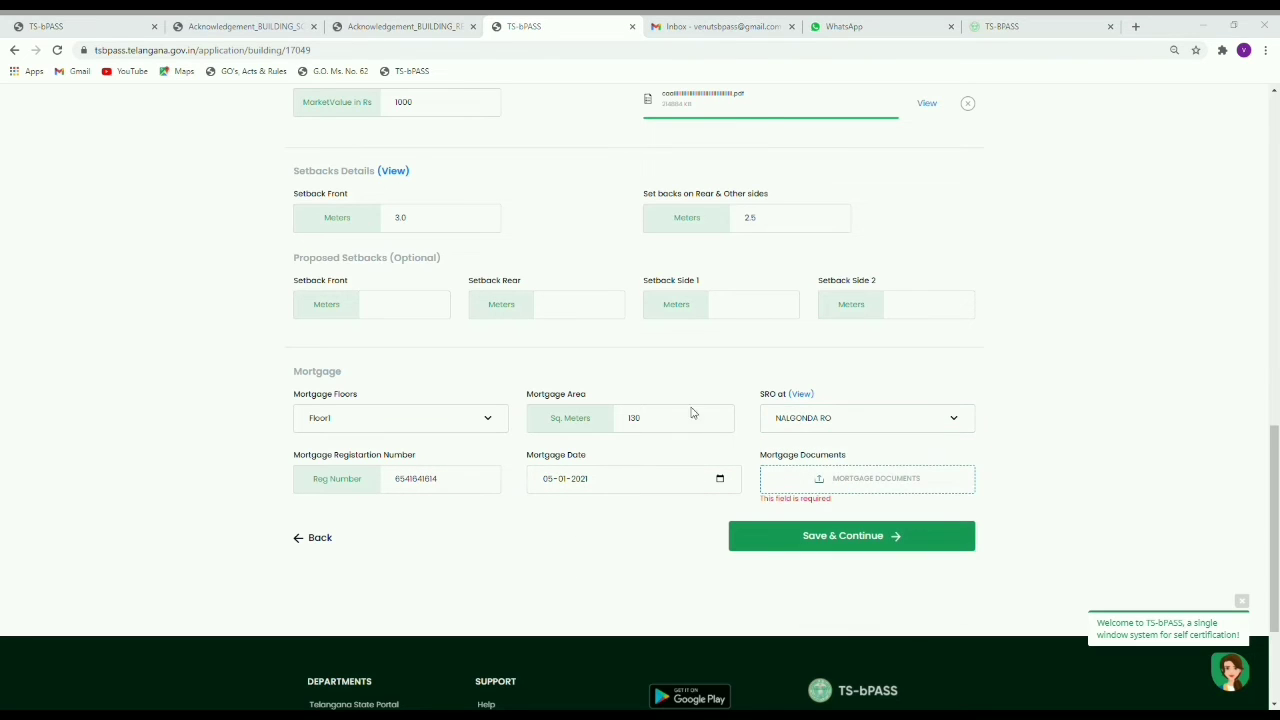
left_click(559, 364)
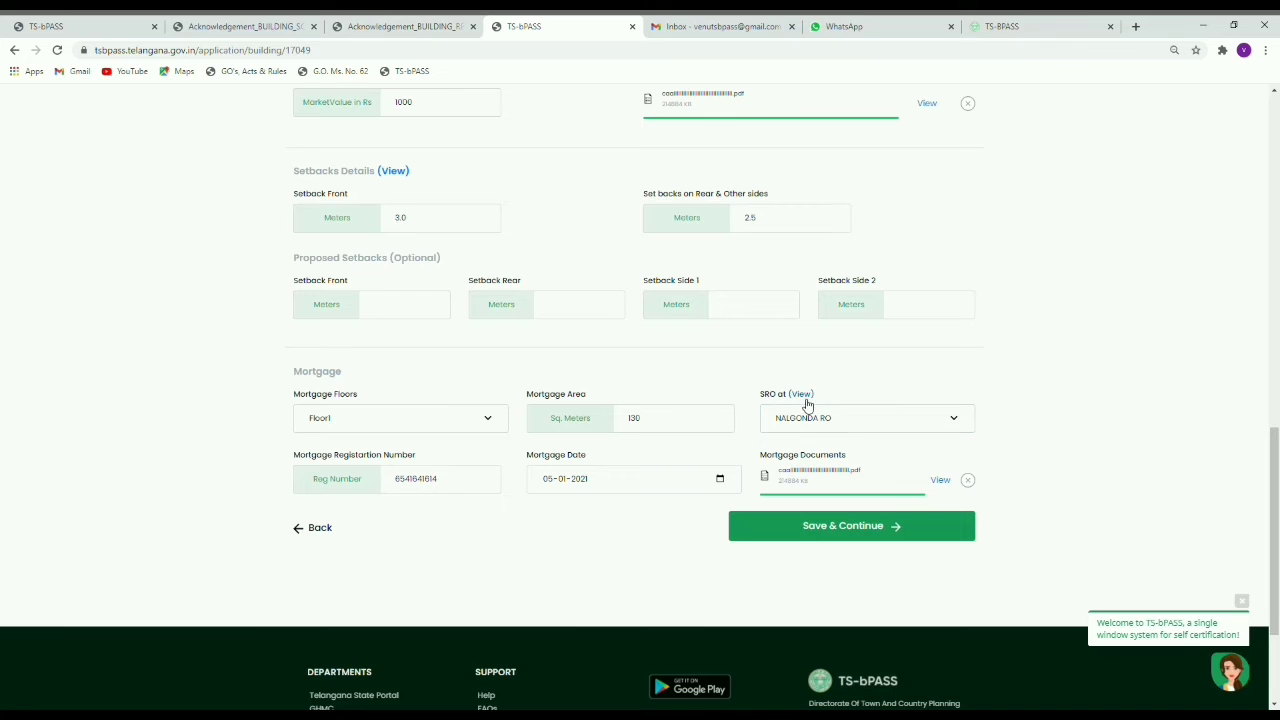
left_click(802, 395)
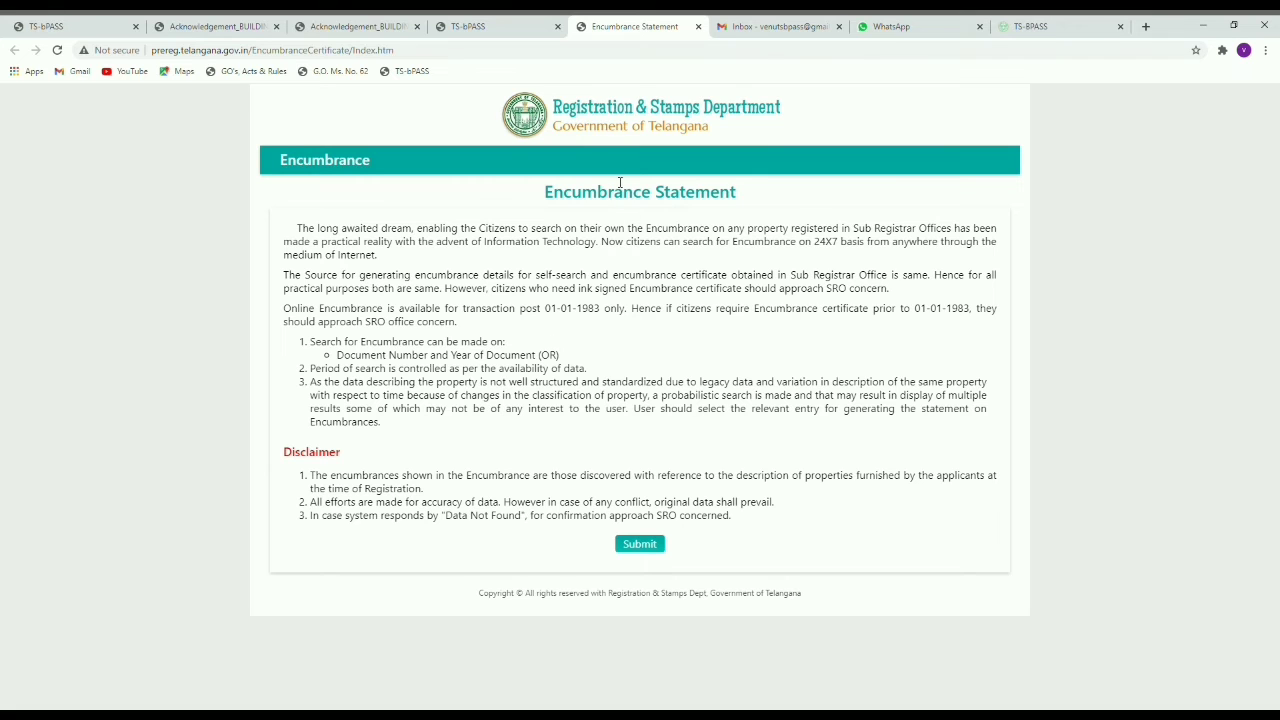
Step: Open the Registration & Stamps Market Value Search, start a district pick, and return to TS-bPASS
left_click(487, 24)
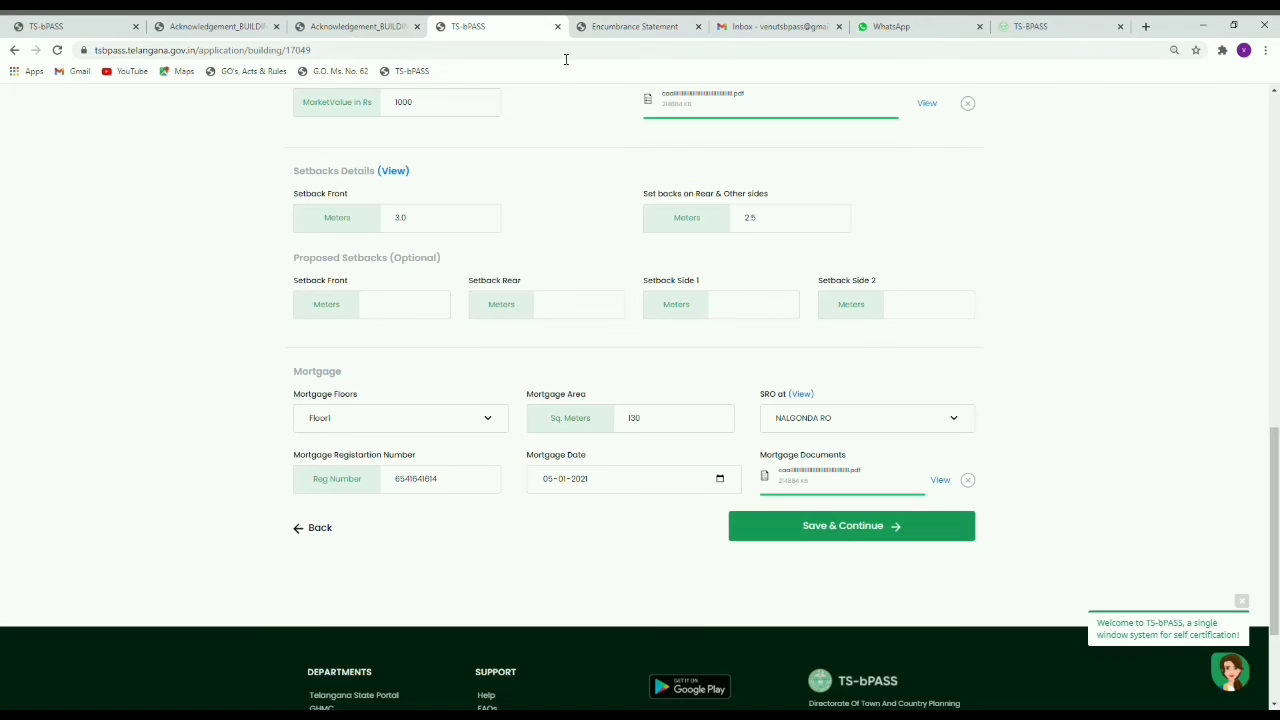
scroll(456, 317, "up", 1)
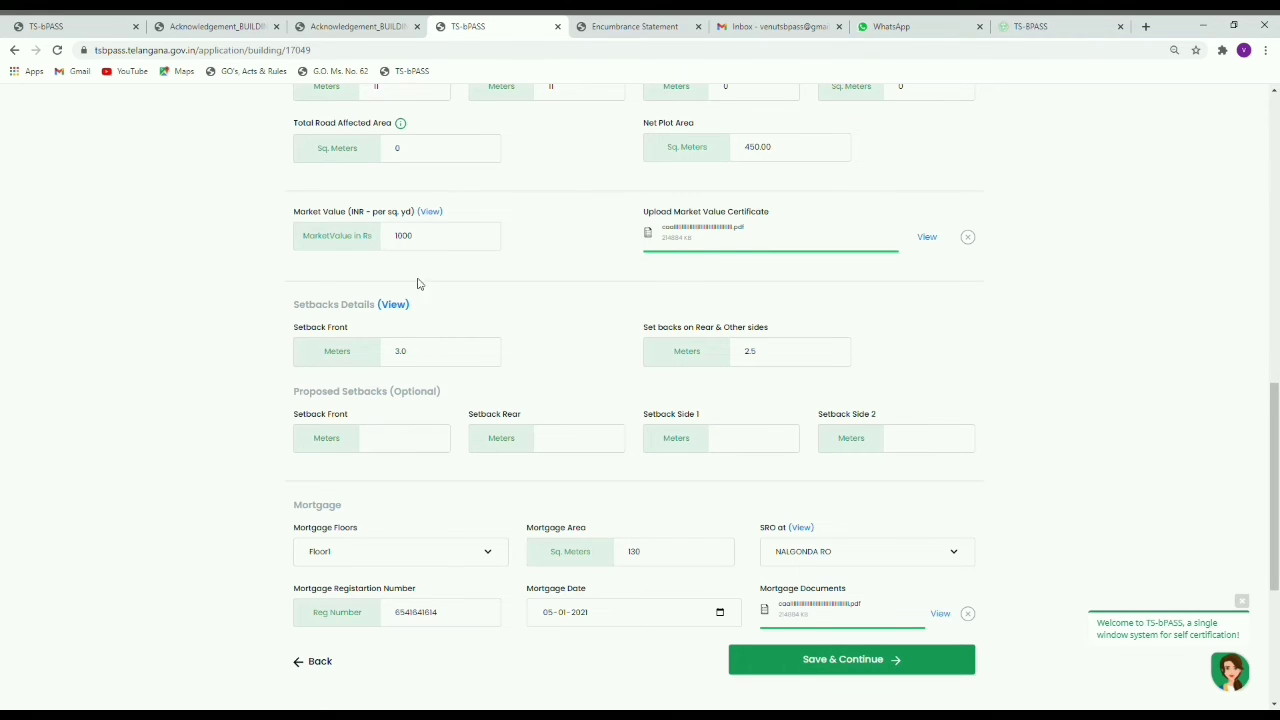
left_click(432, 212)
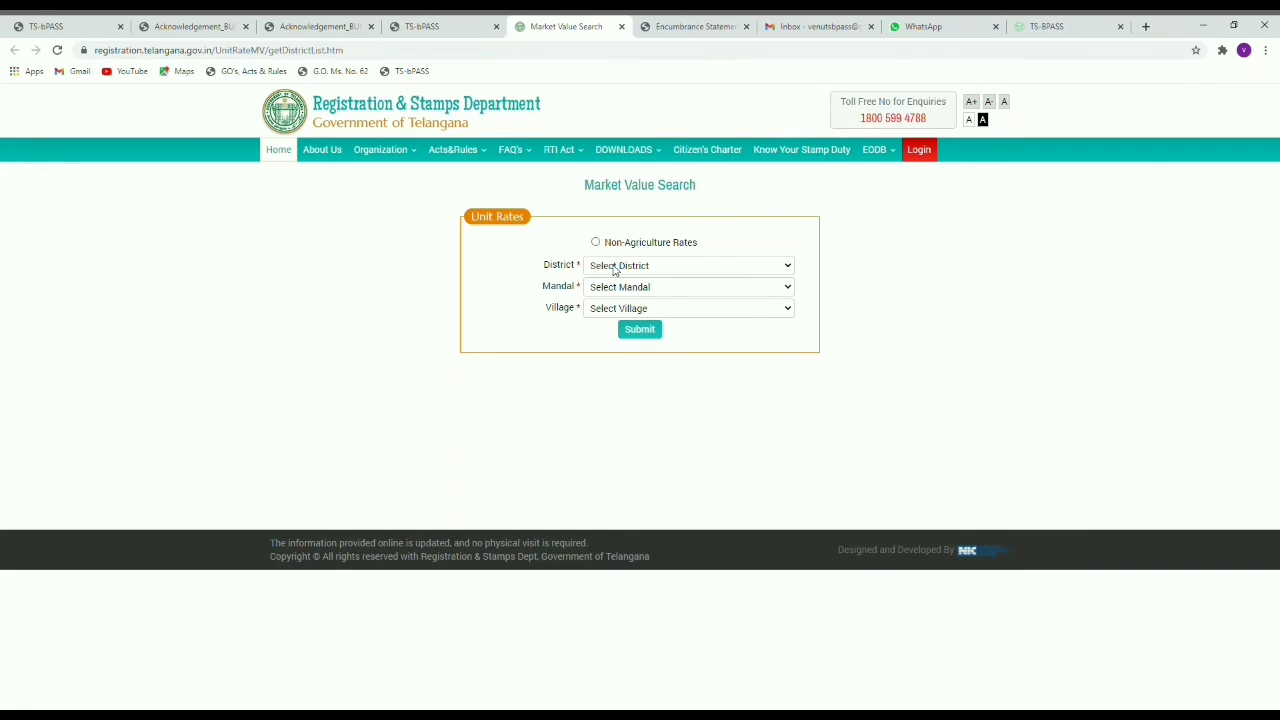
left_click(635, 271)
left_click(445, 27)
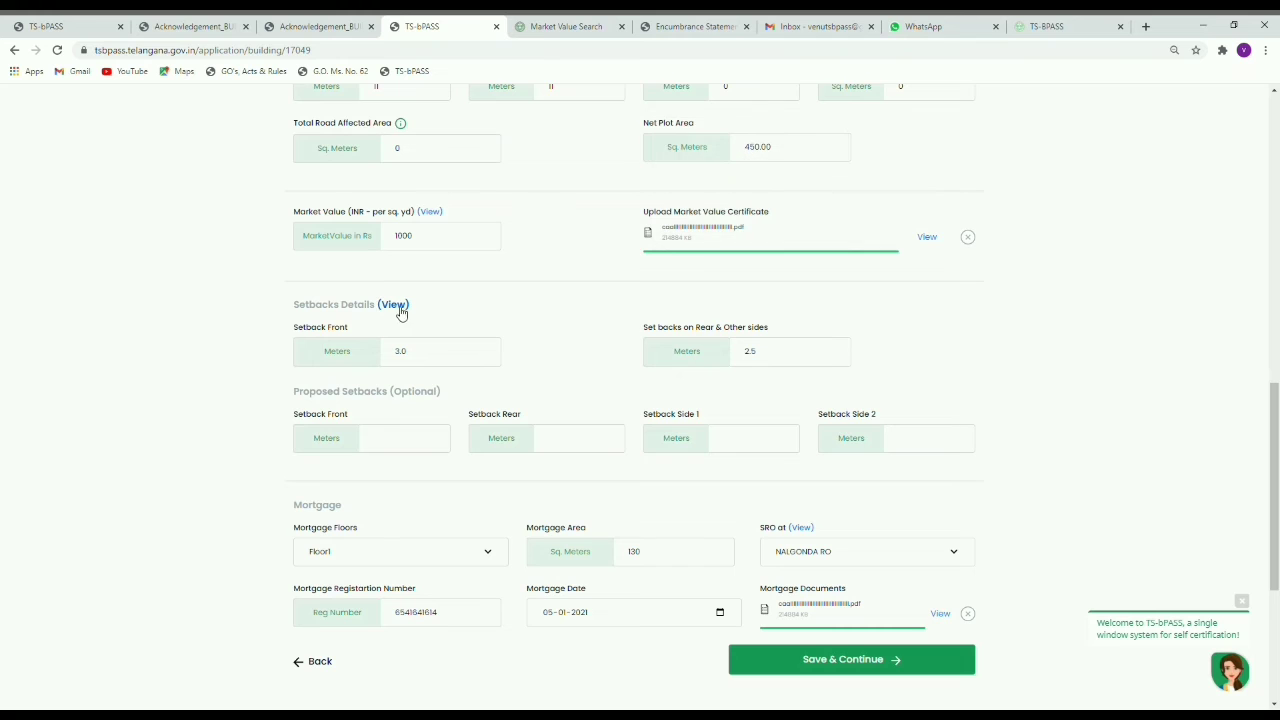
Step: Display the TABLE-III setbacks reference image via Setbacks Details (View), then close it
left_click(393, 305)
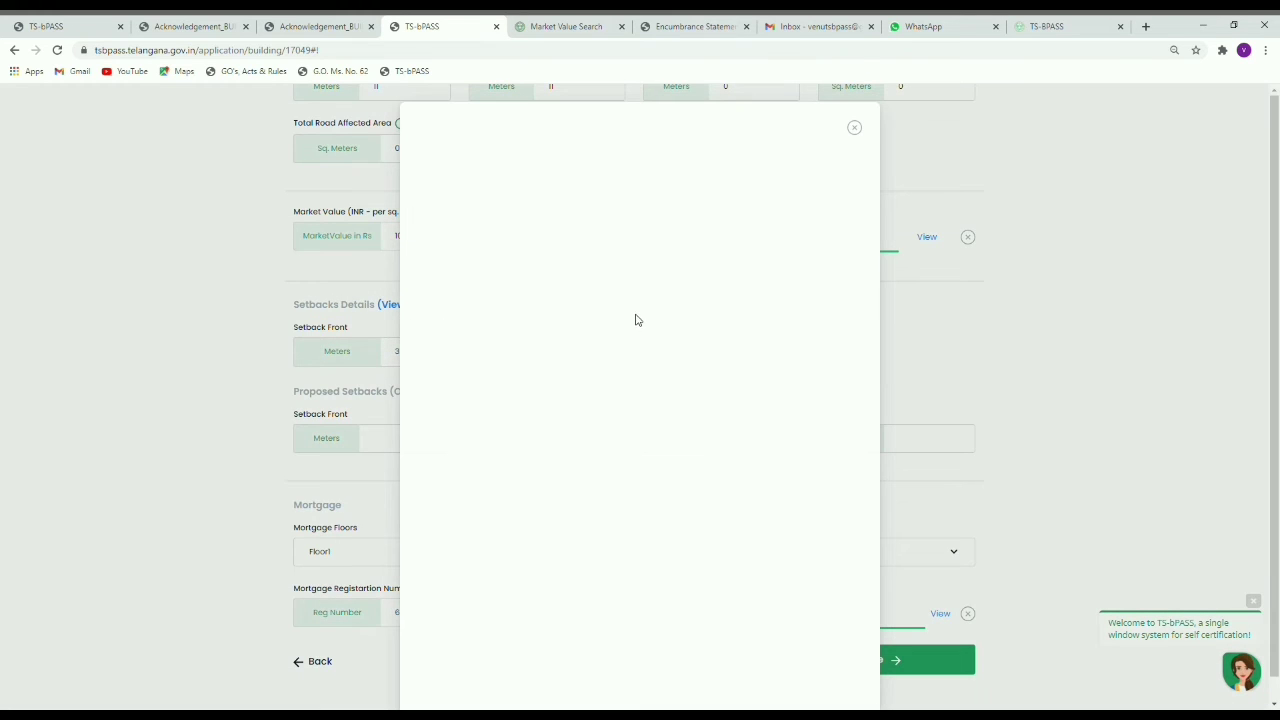
left_click(996, 377)
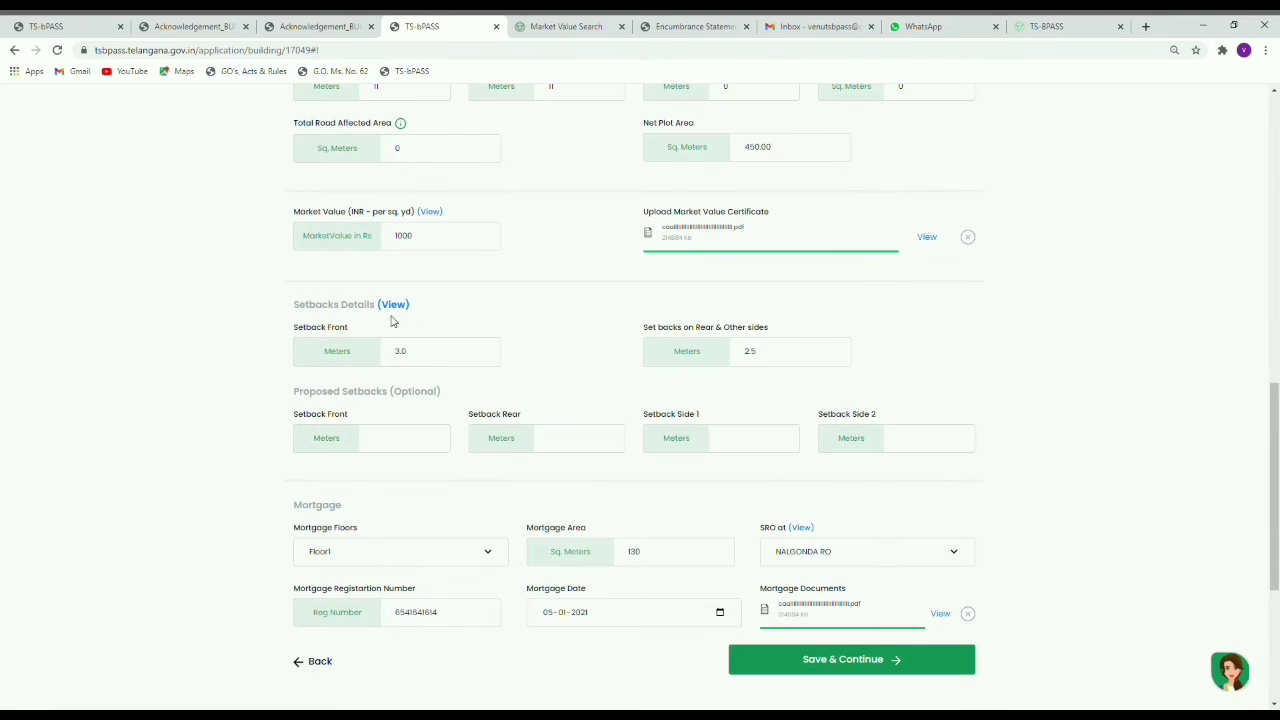
left_click(395, 312)
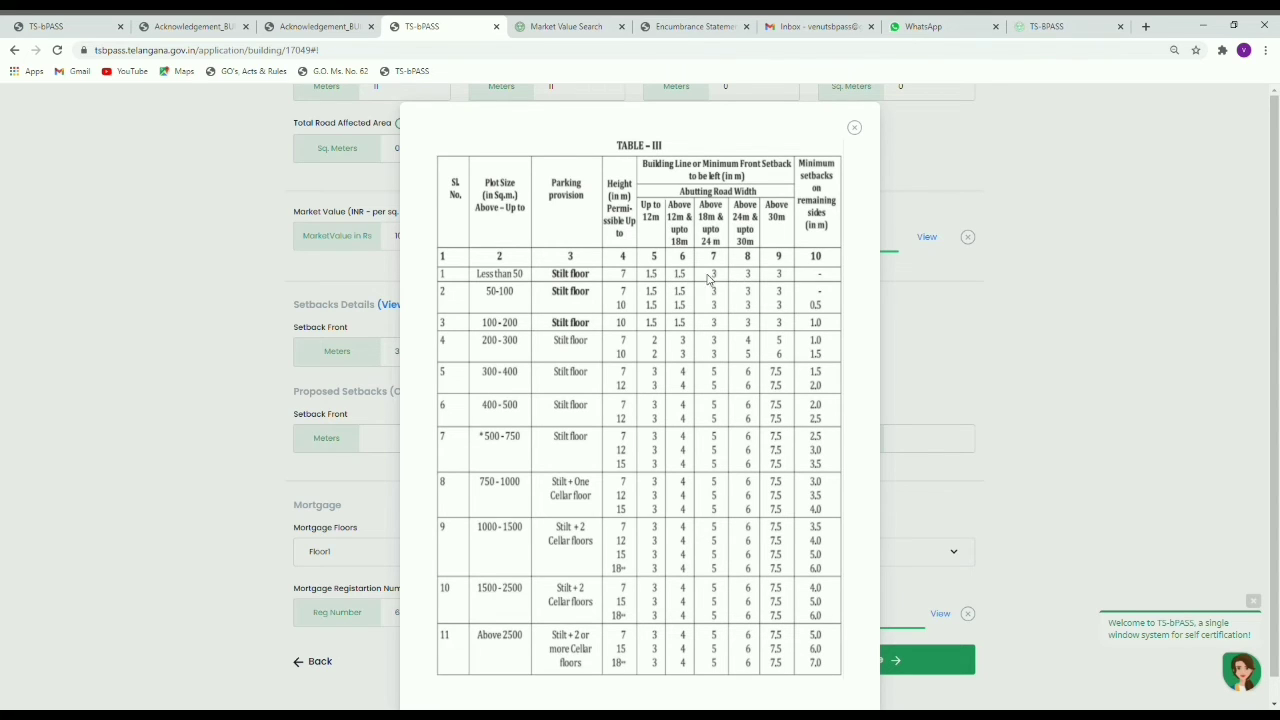
scroll(690, 360, "down", 1)
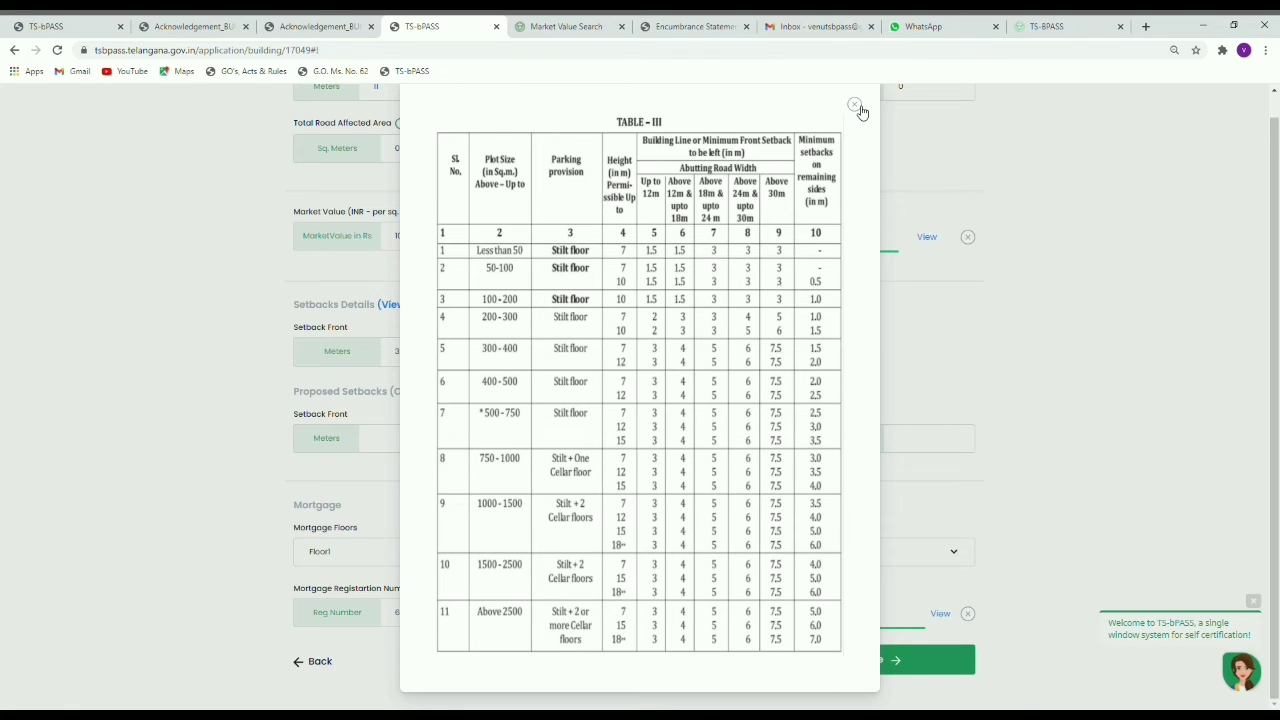
left_click(856, 106)
Step: Save the building details and confirm the save
left_click(886, 662)
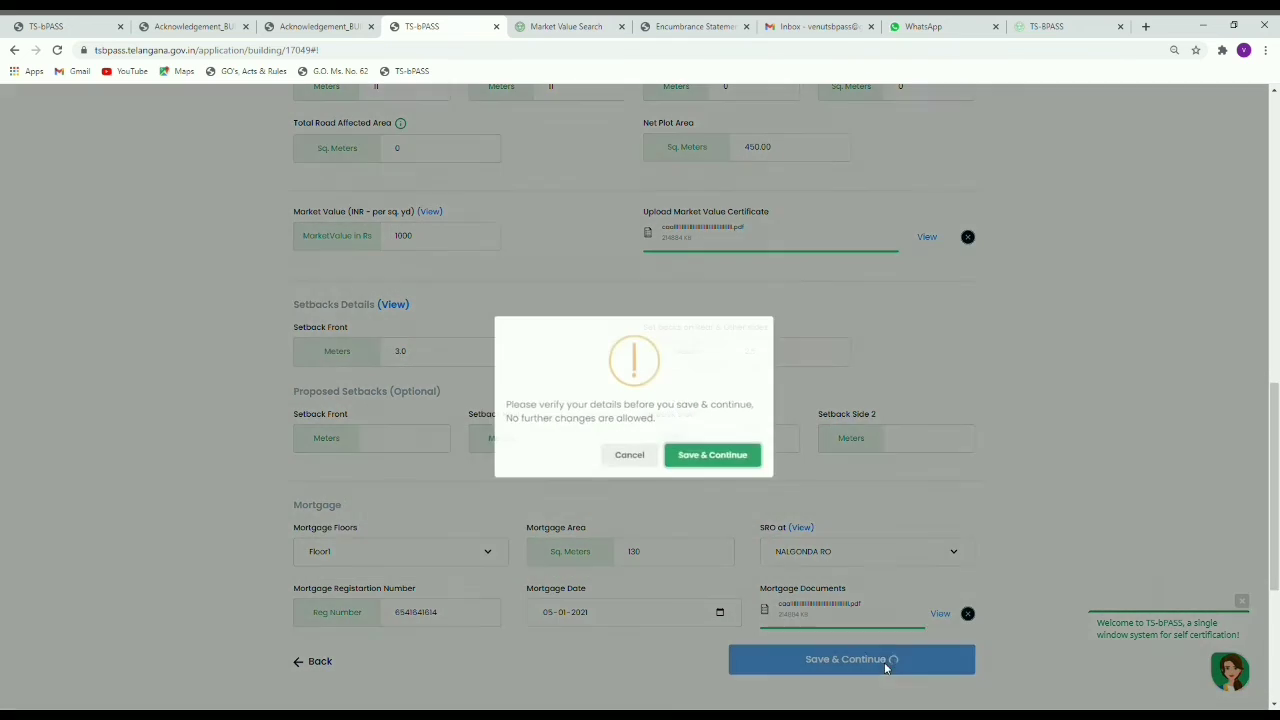
left_click(732, 462)
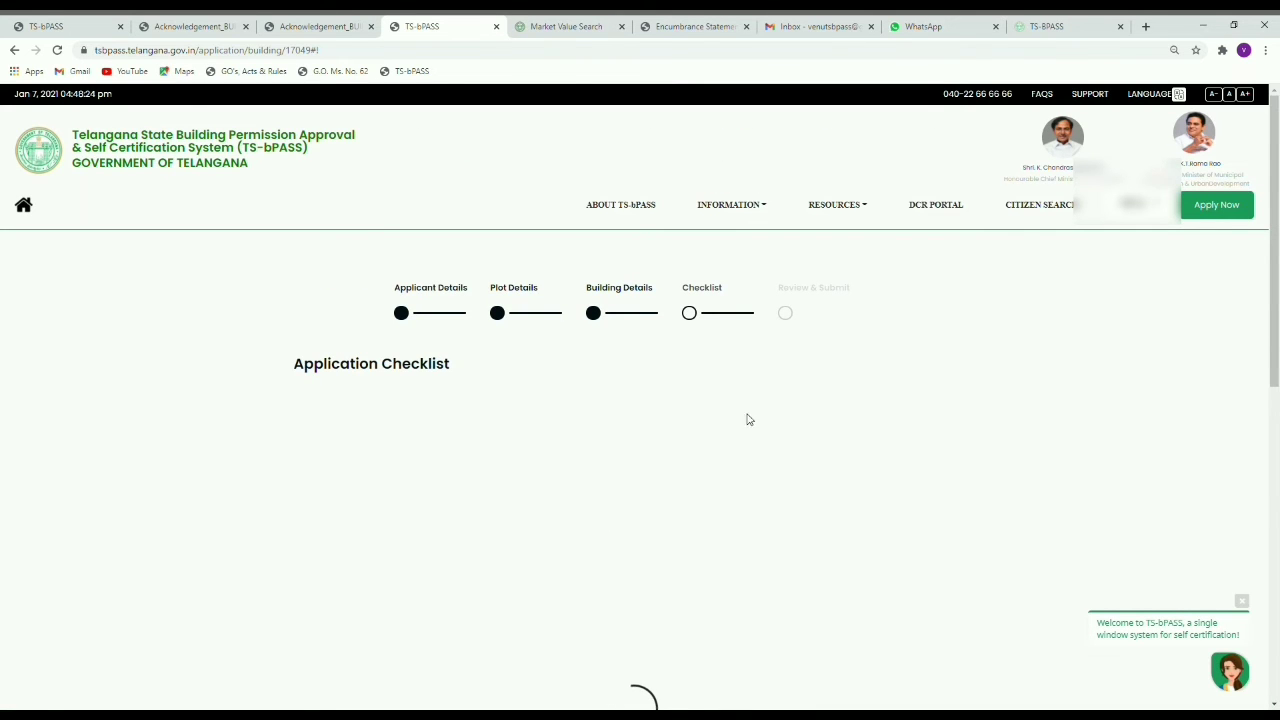
scroll(505, 370, "down", 2)
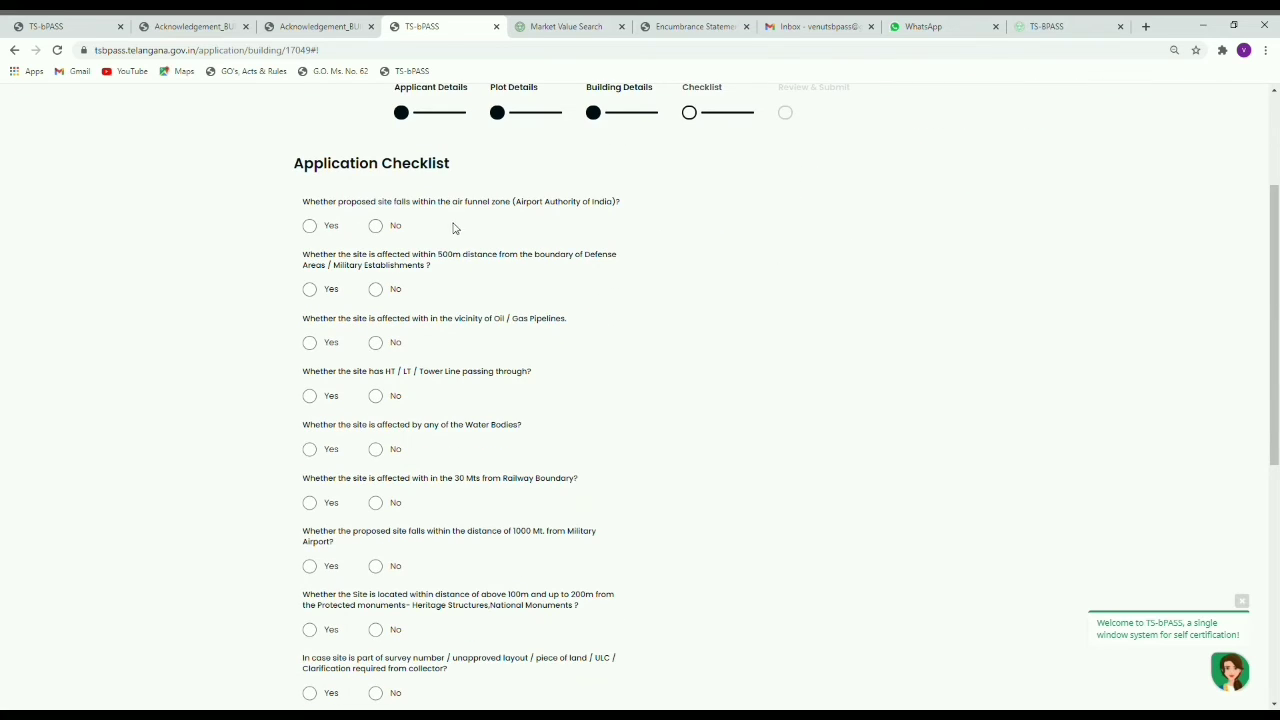
Step: Answer Yes to the airport funnel zone question, keep the NOC answer Yes, and choose its NOC document
left_click(311, 228)
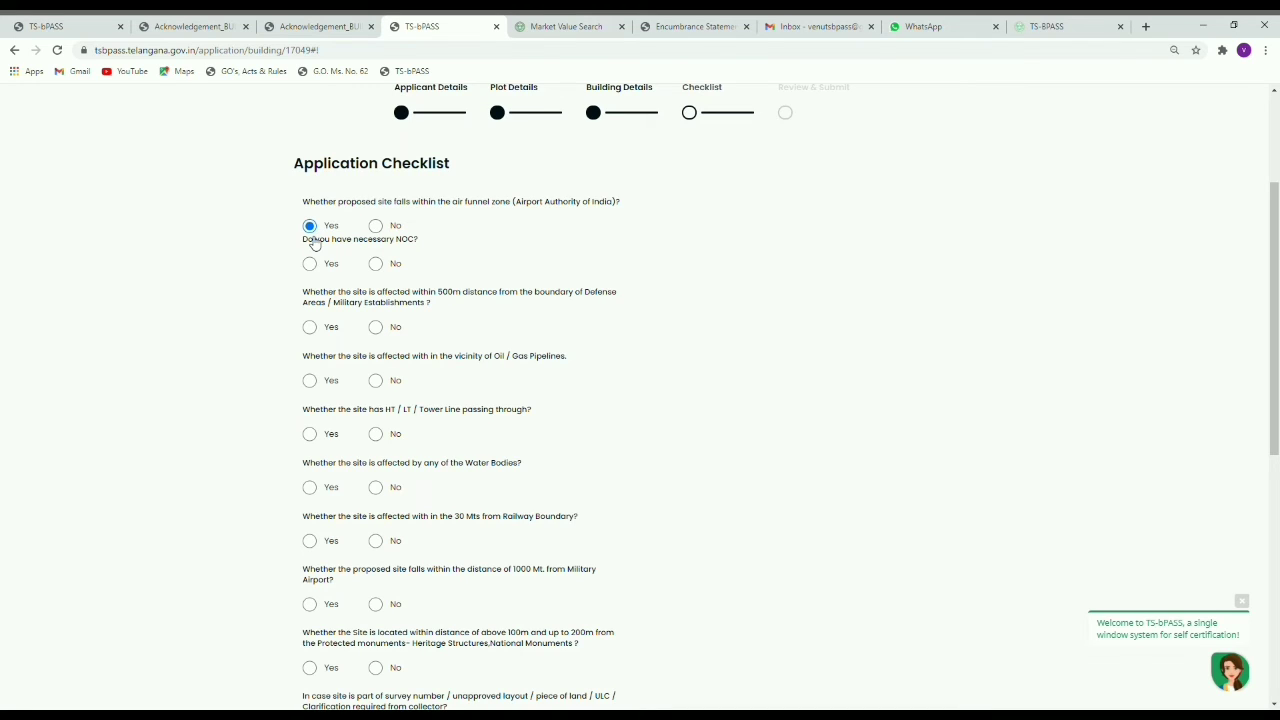
left_click(311, 265)
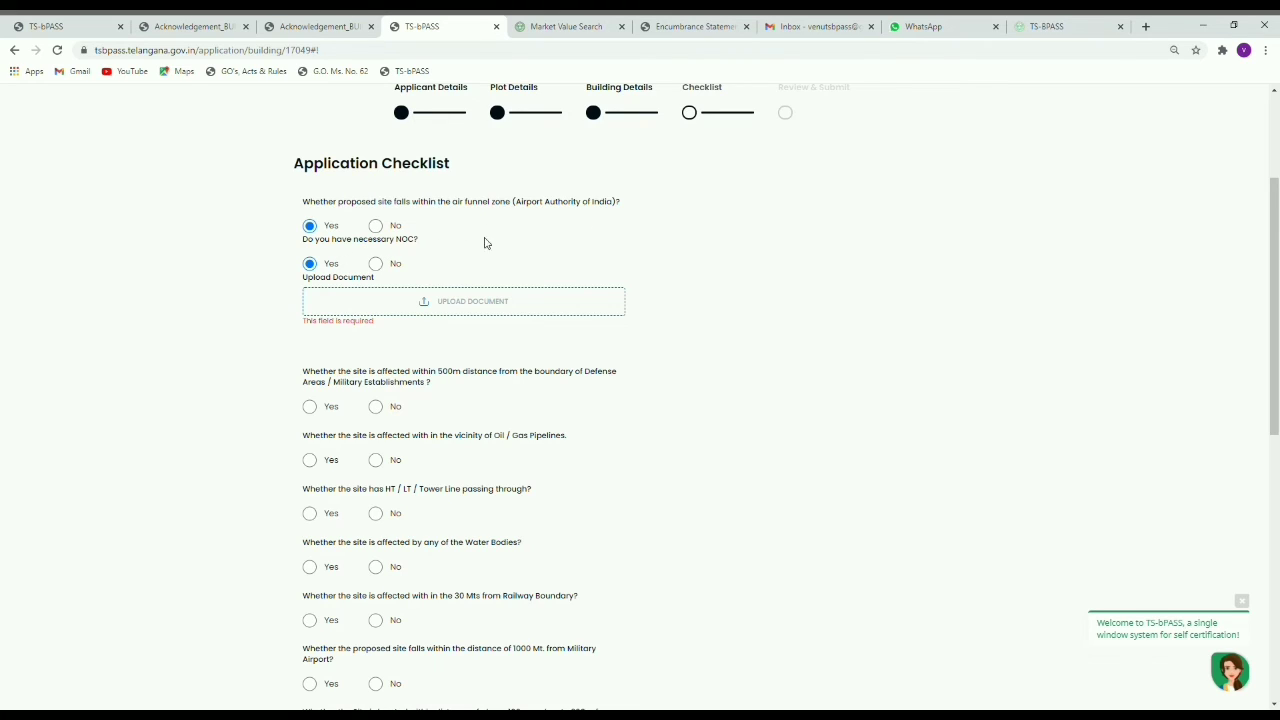
left_click(376, 263)
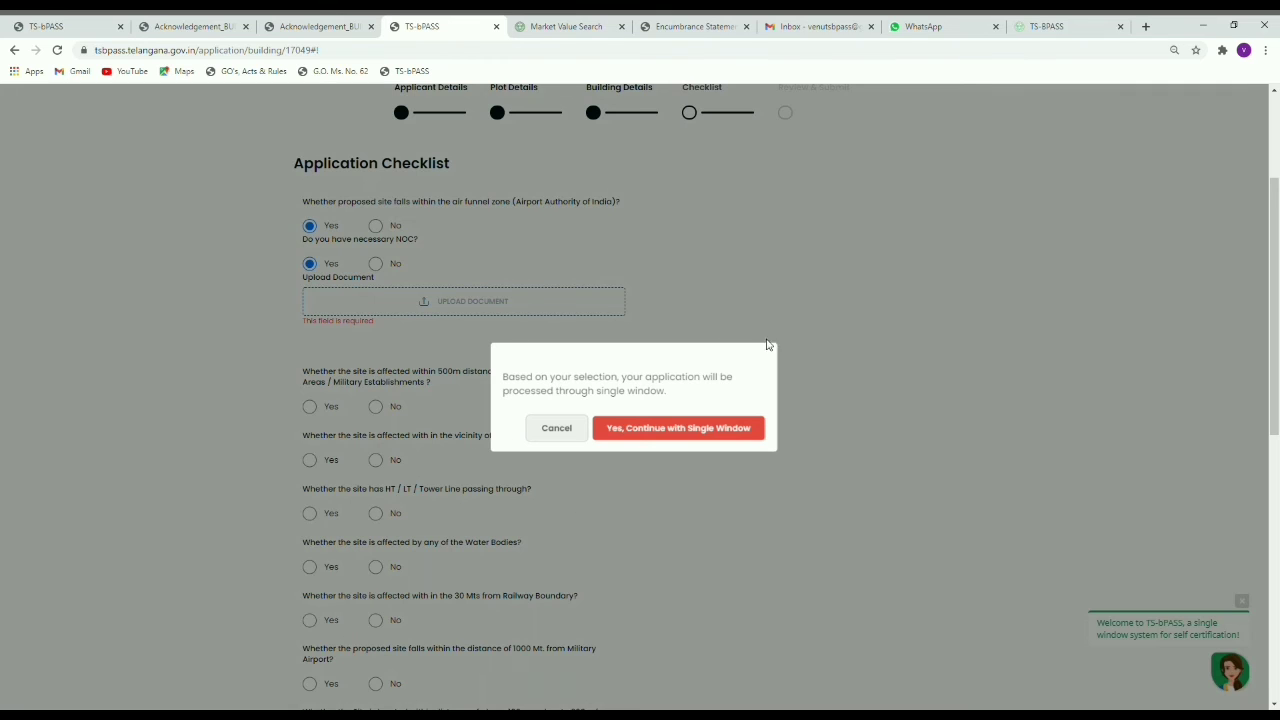
left_click(503, 260)
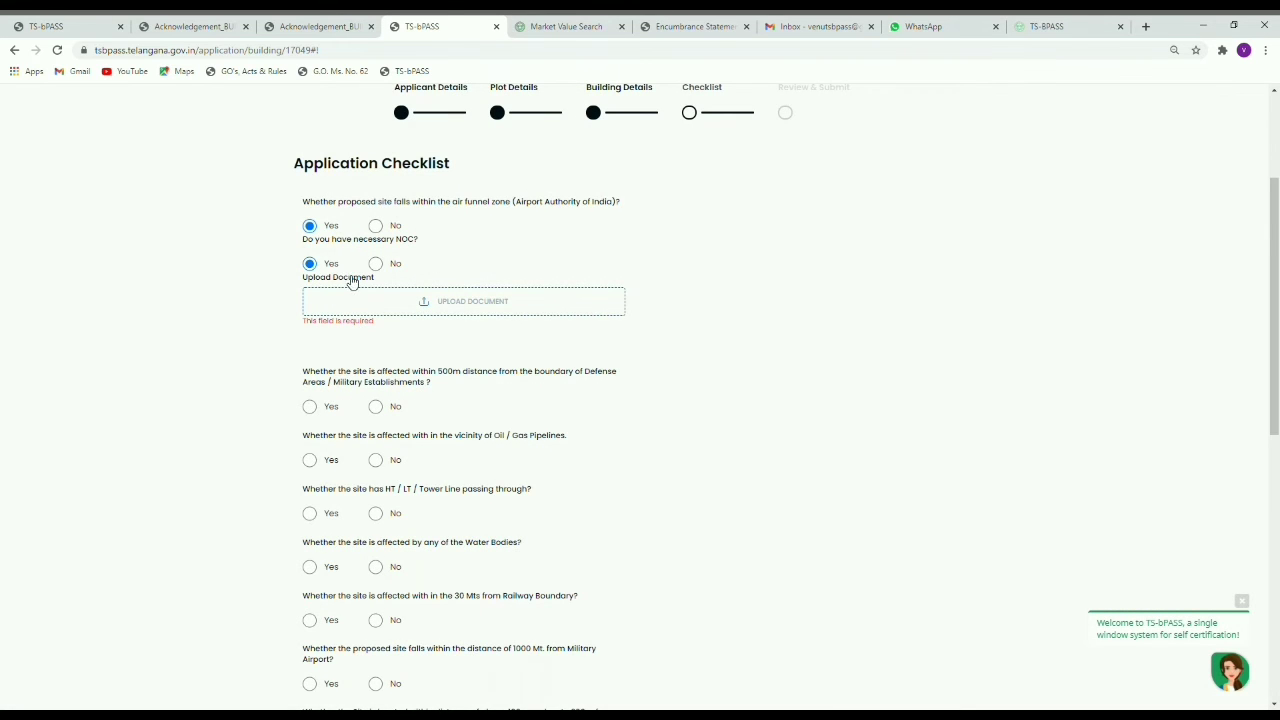
left_click(377, 265)
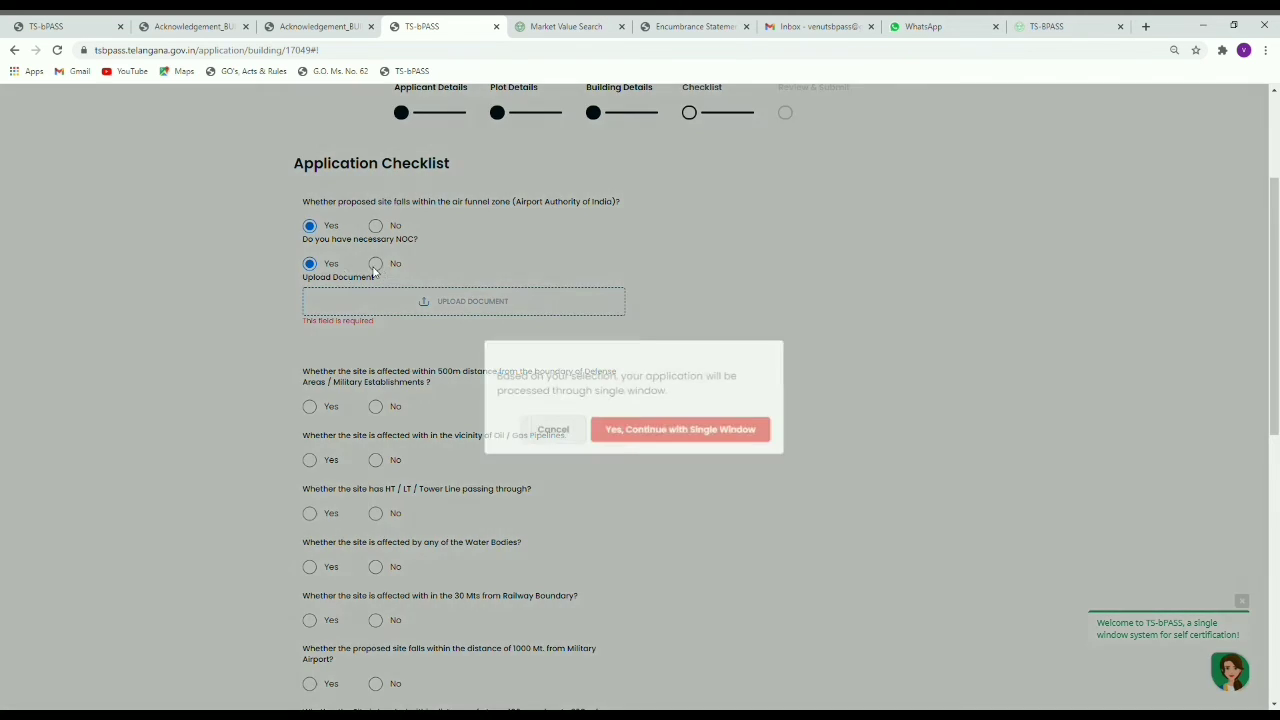
left_click(315, 274)
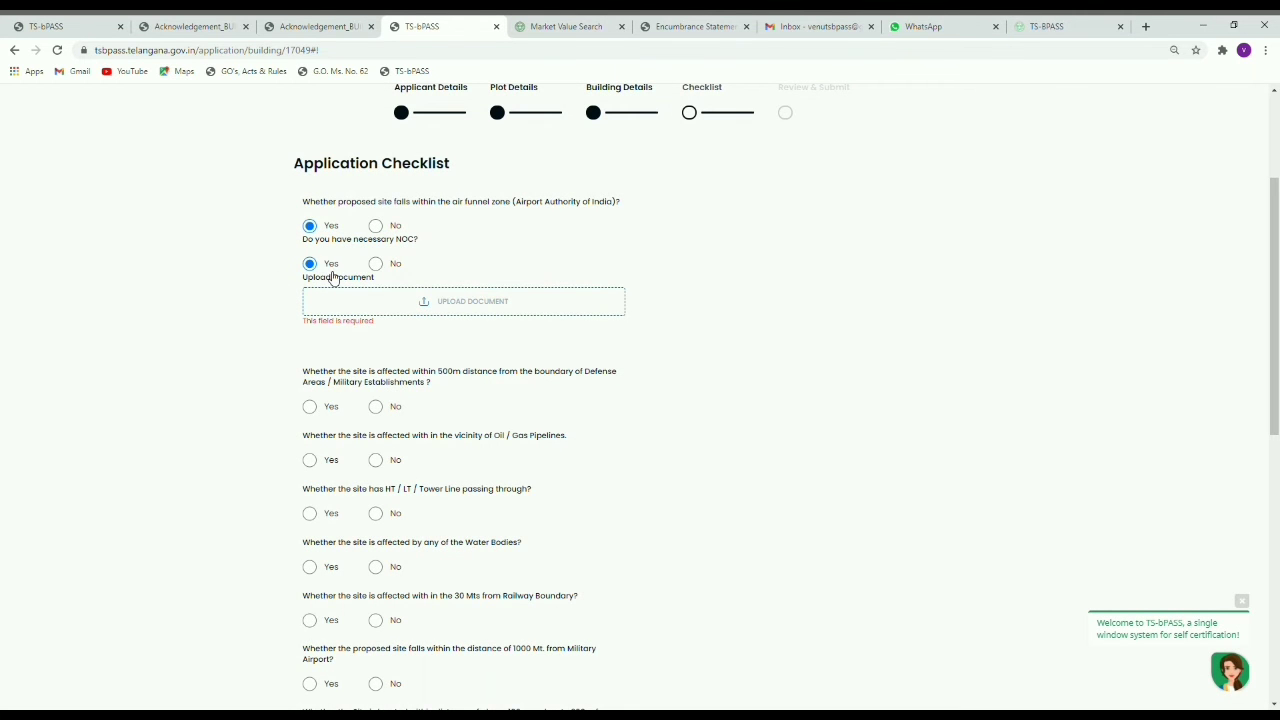
left_click(416, 306)
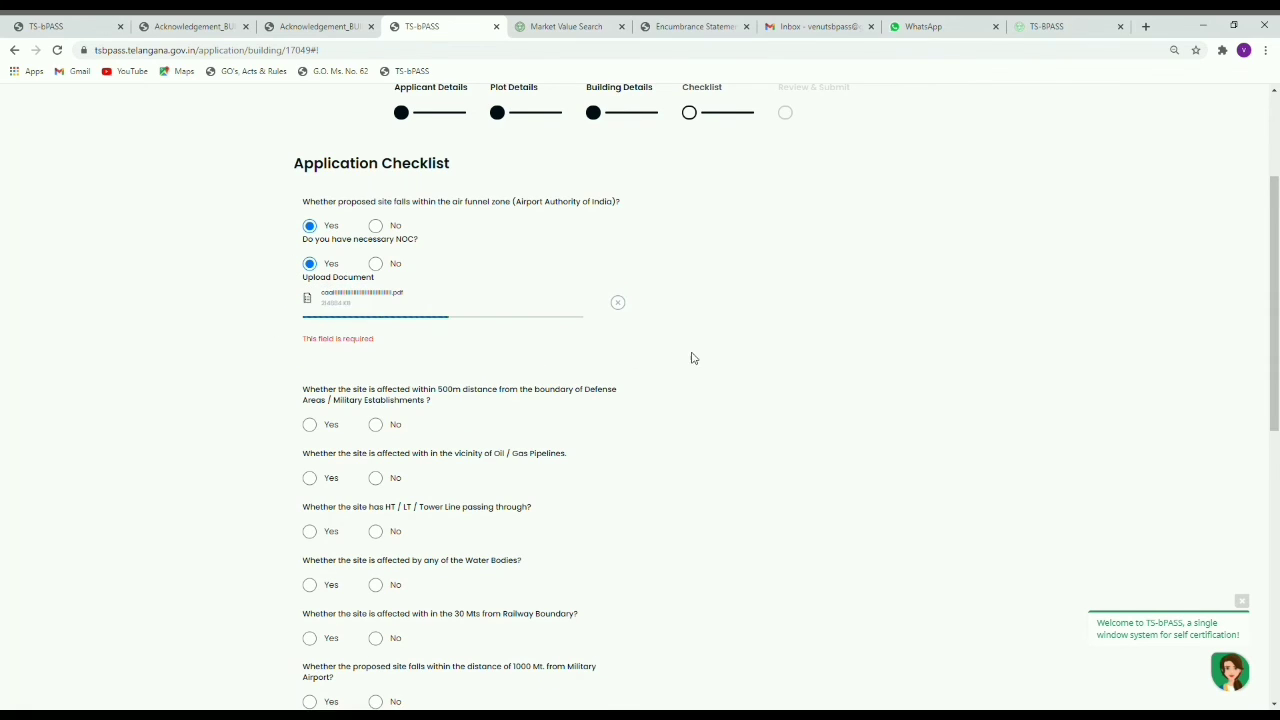
Step: Answer Yes with NOC for the 500m defence area, and No for oil/gas pipelines and HT/LT tower lines
scroll(659, 398, "down", 1)
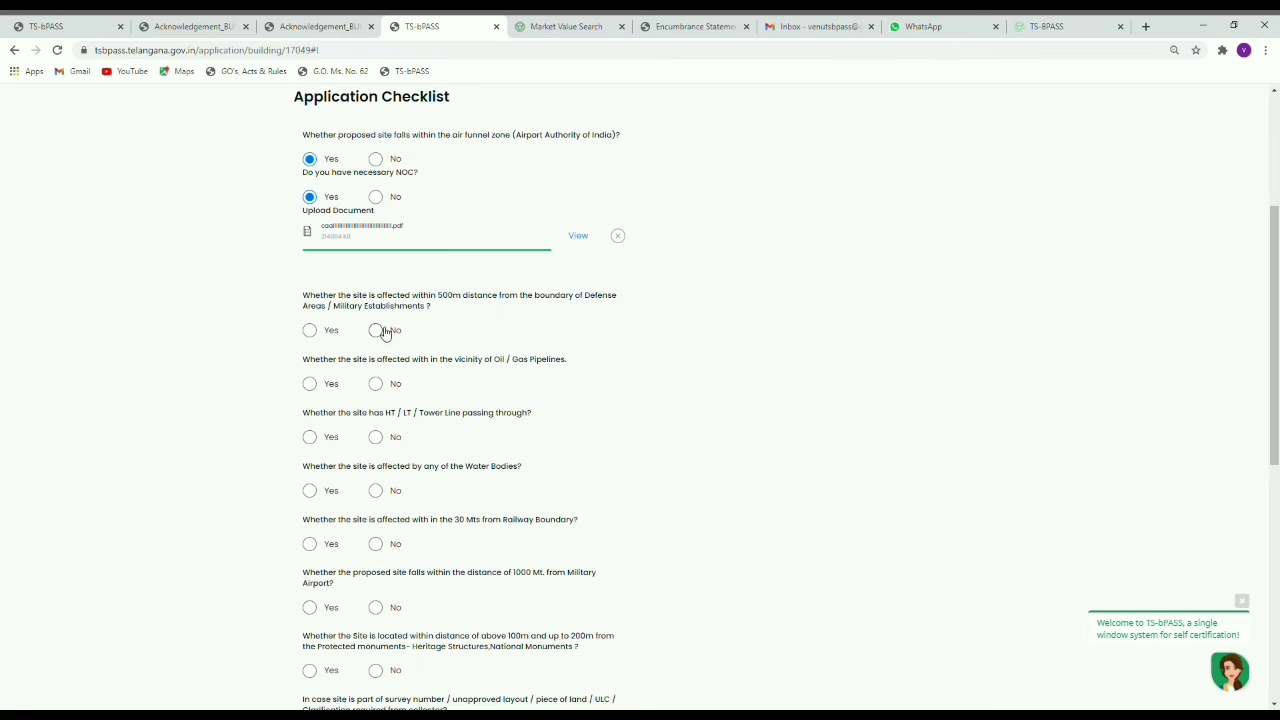
left_click(310, 331)
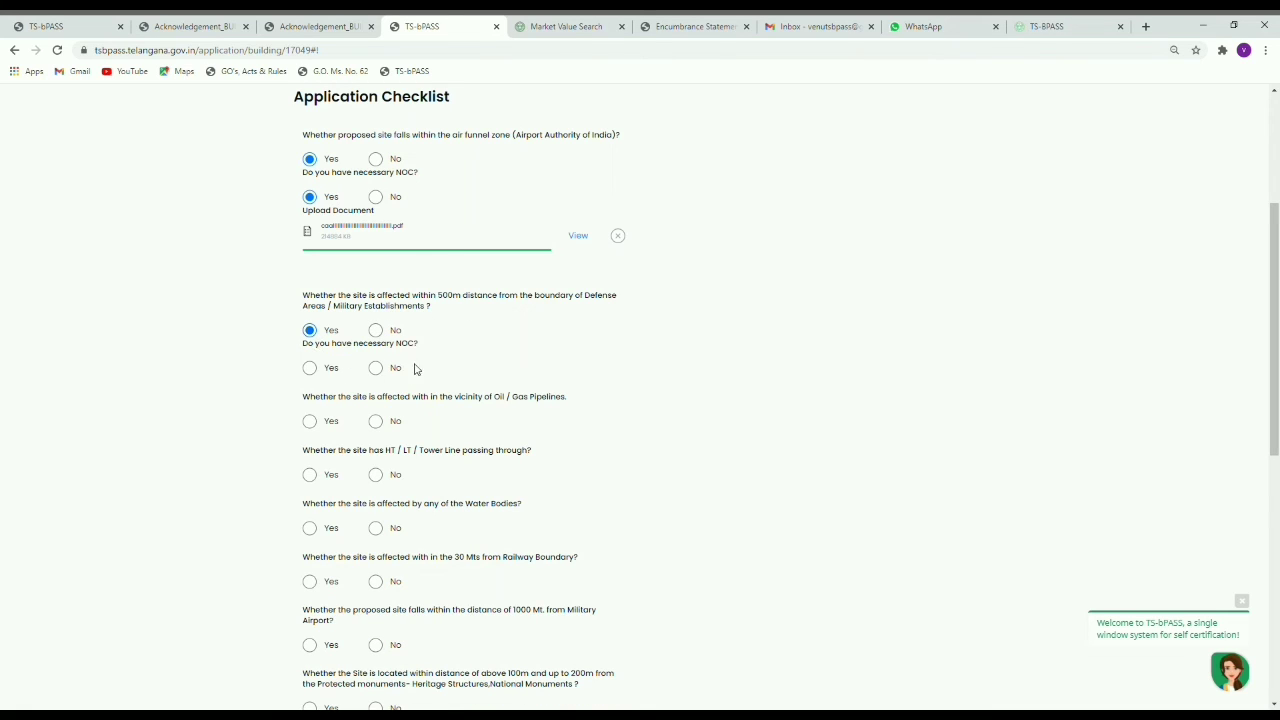
left_click(310, 369)
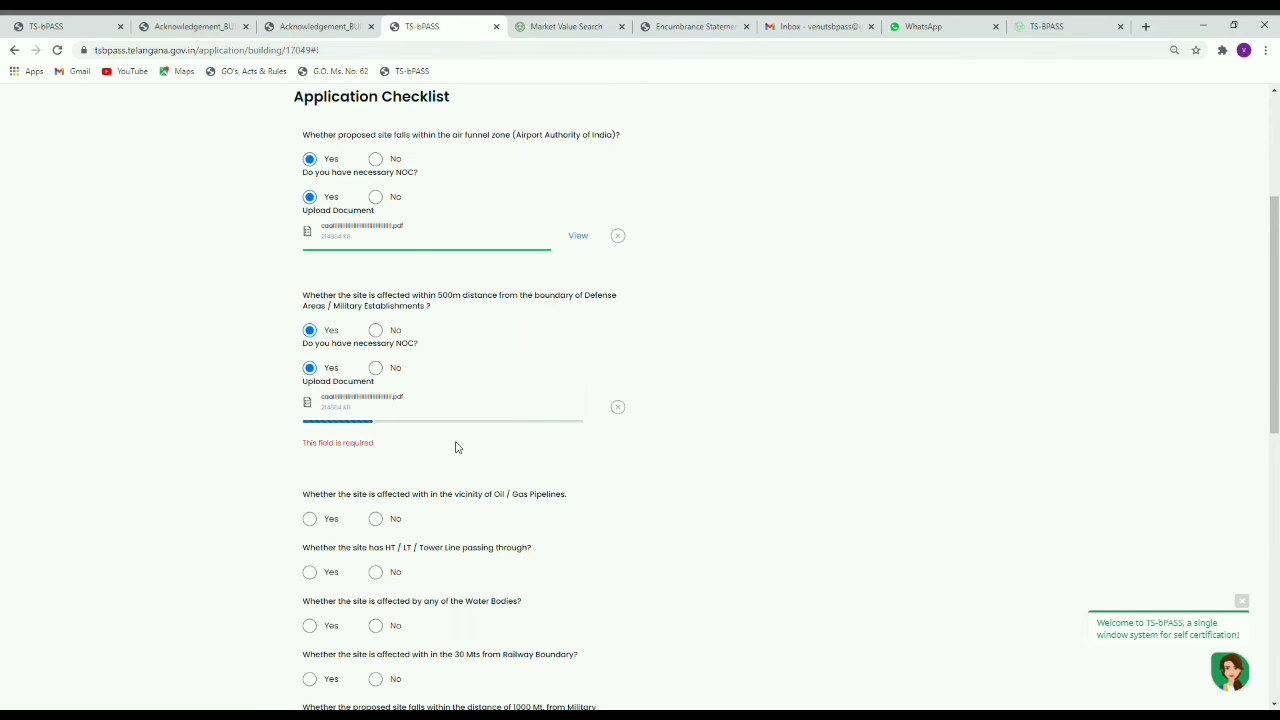
left_click(397, 524)
scroll(400, 530, "down", 2)
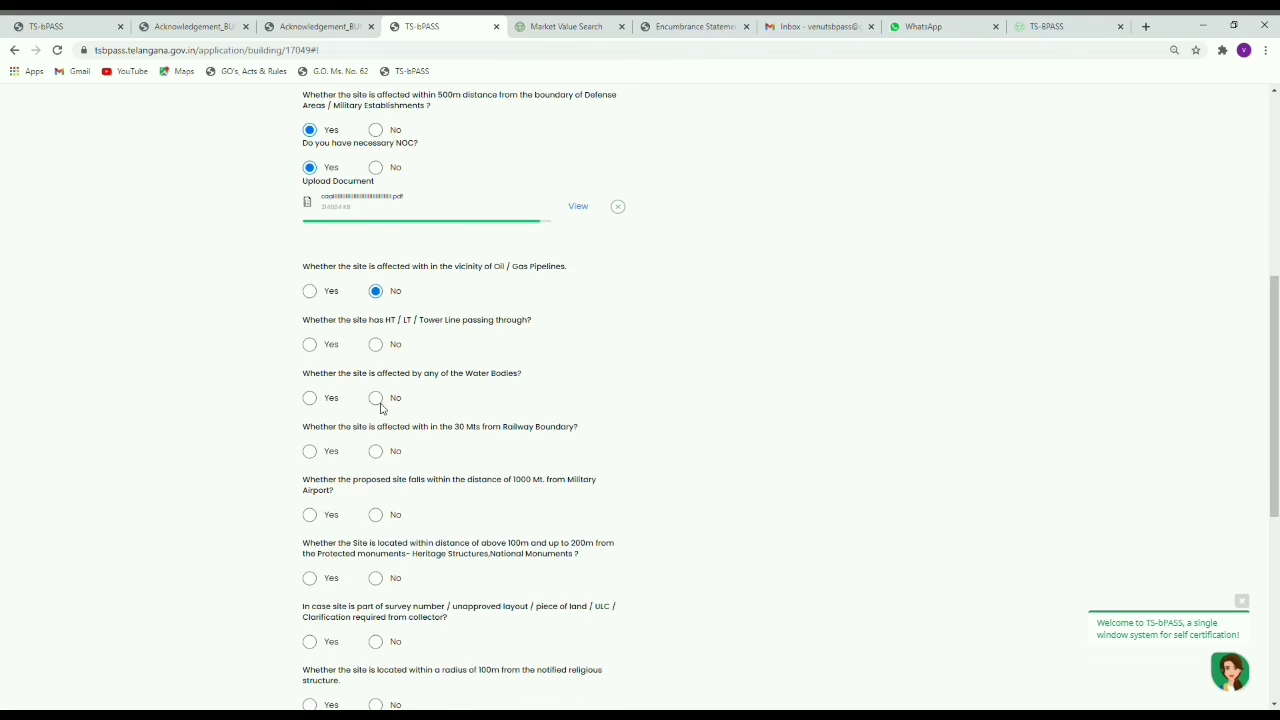
left_click(376, 344)
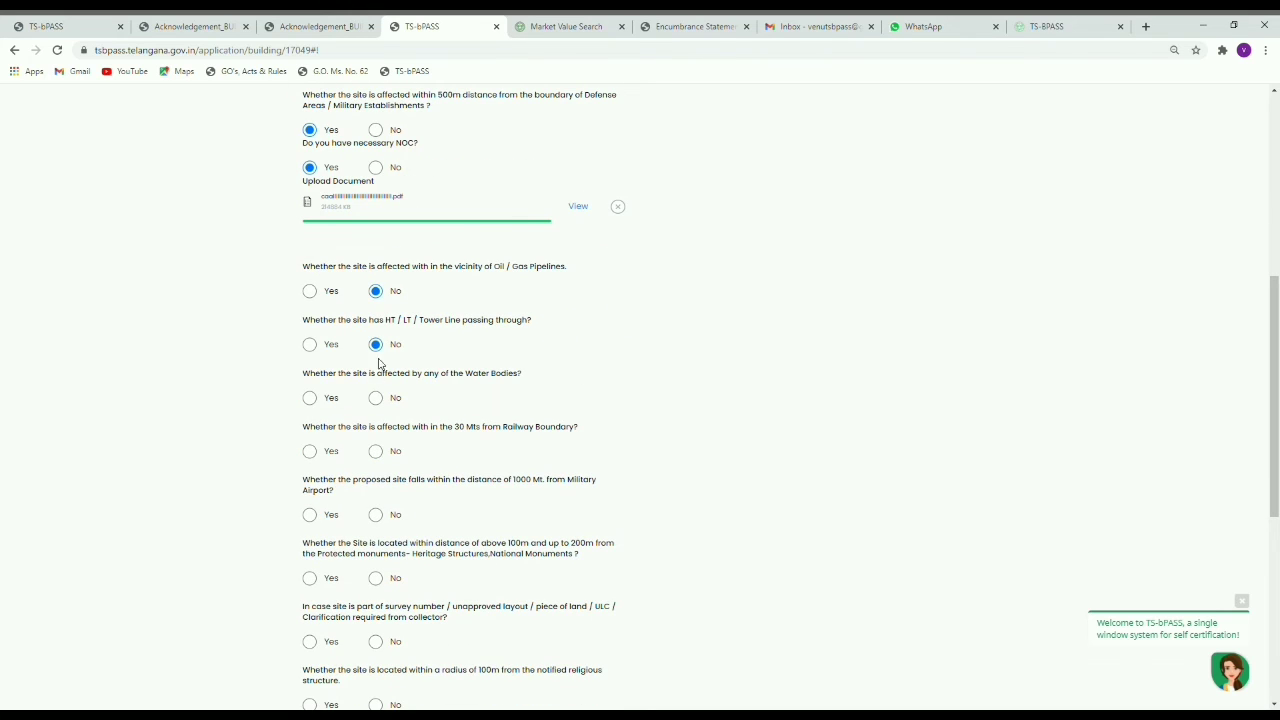
Step: Answer Yes to the water bodies question with NOC, and upload the NOC PDF
left_click(311, 399)
left_click(376, 437)
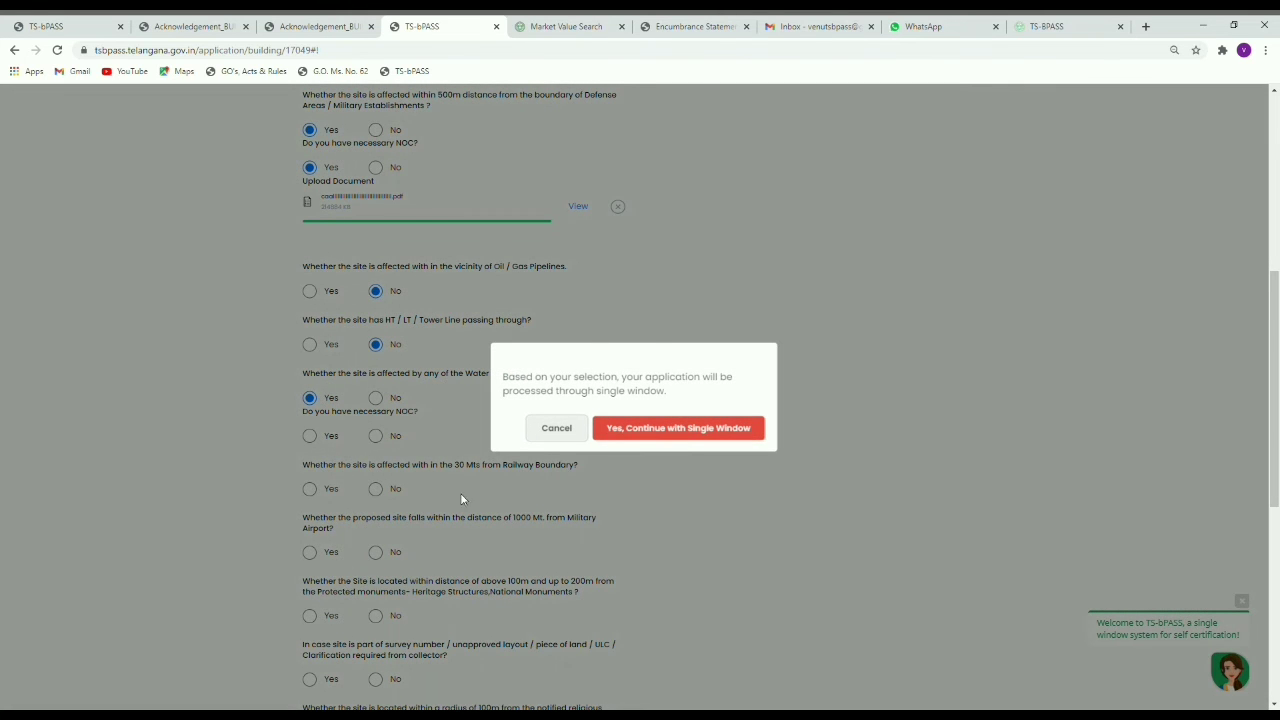
left_click(298, 445)
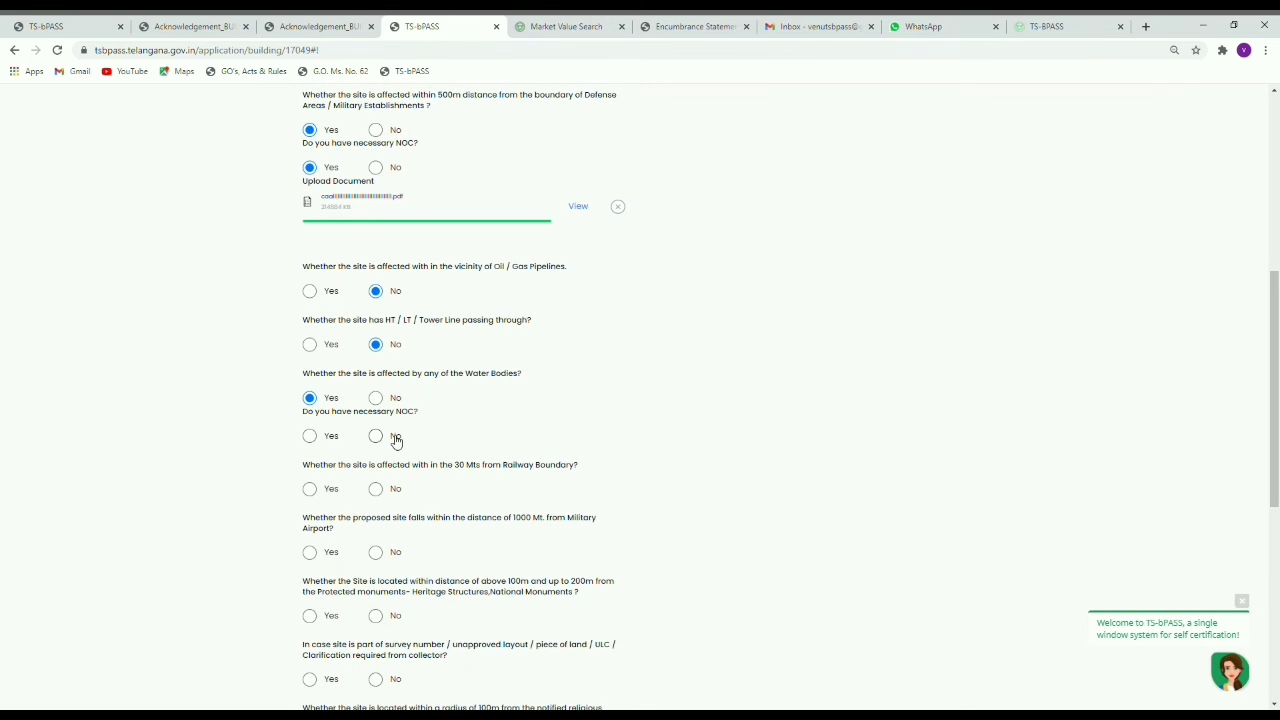
left_click(379, 439)
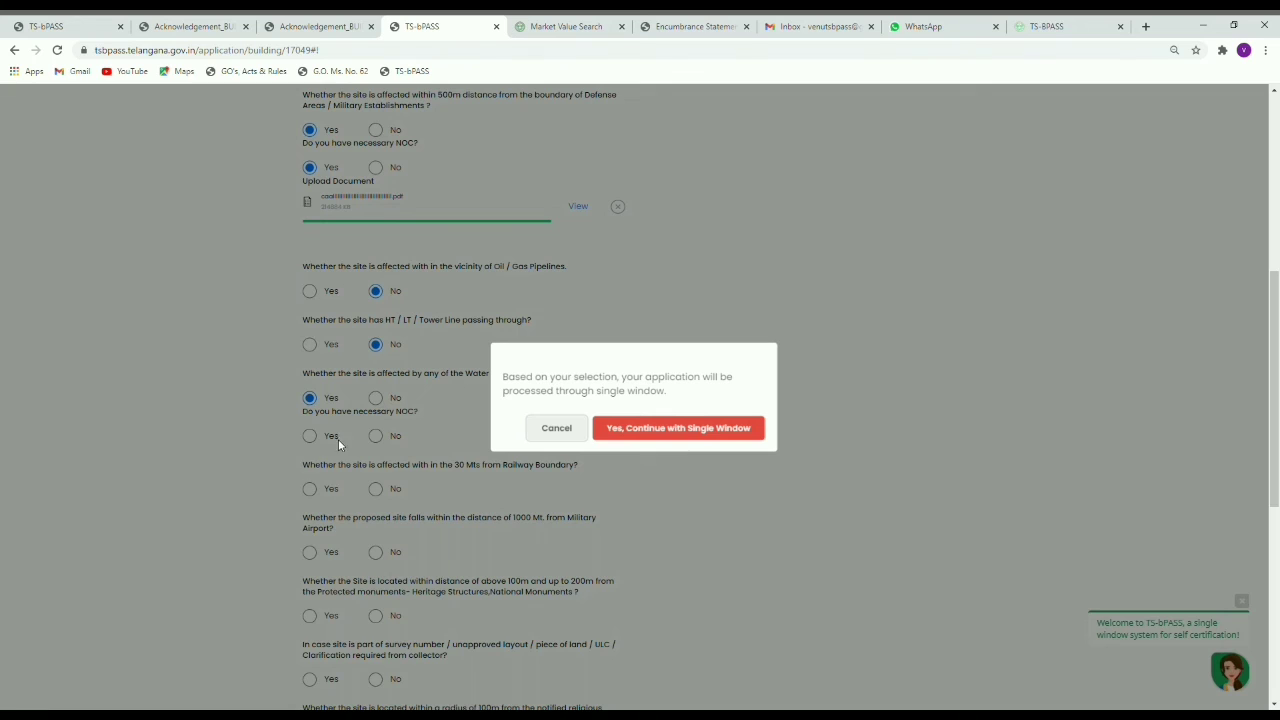
left_click(298, 447)
left_click(311, 438)
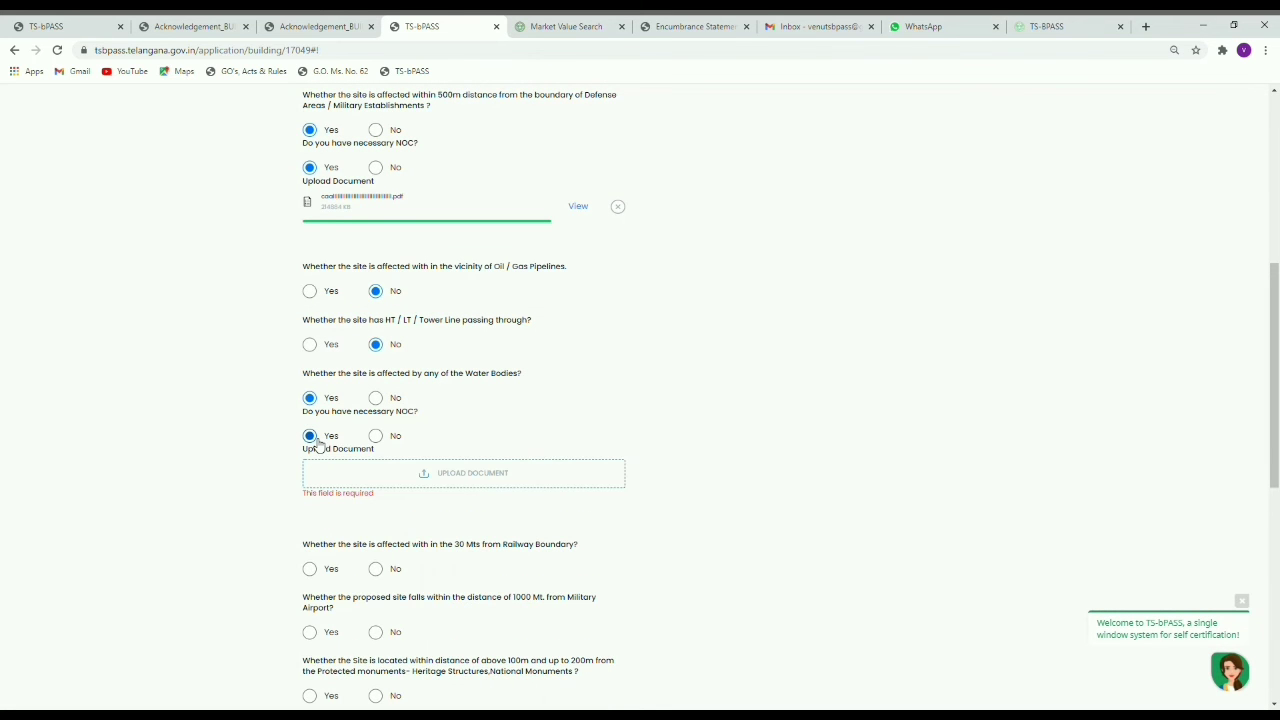
left_click(339, 477)
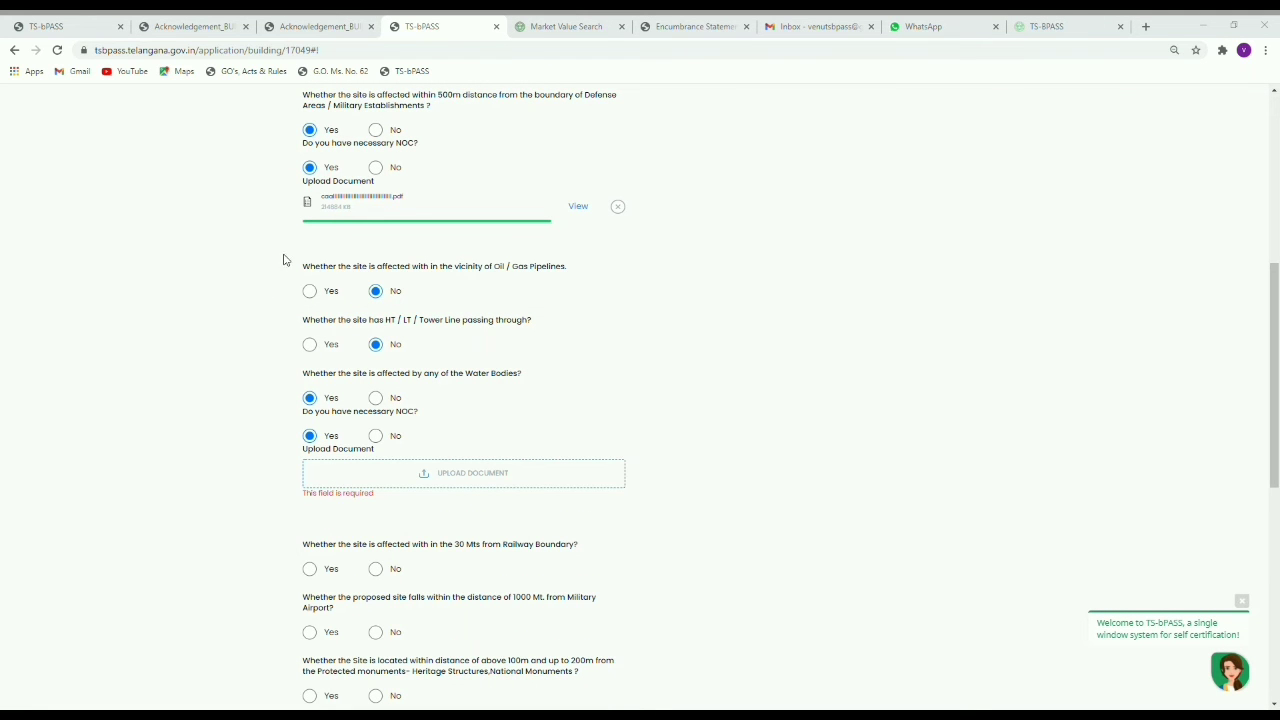
left_click(525, 355)
Step: Answer No for railway, military airport, heritage, collector, religious structure and tree felling questions, then save the checklist
scroll(680, 430, "down", 2)
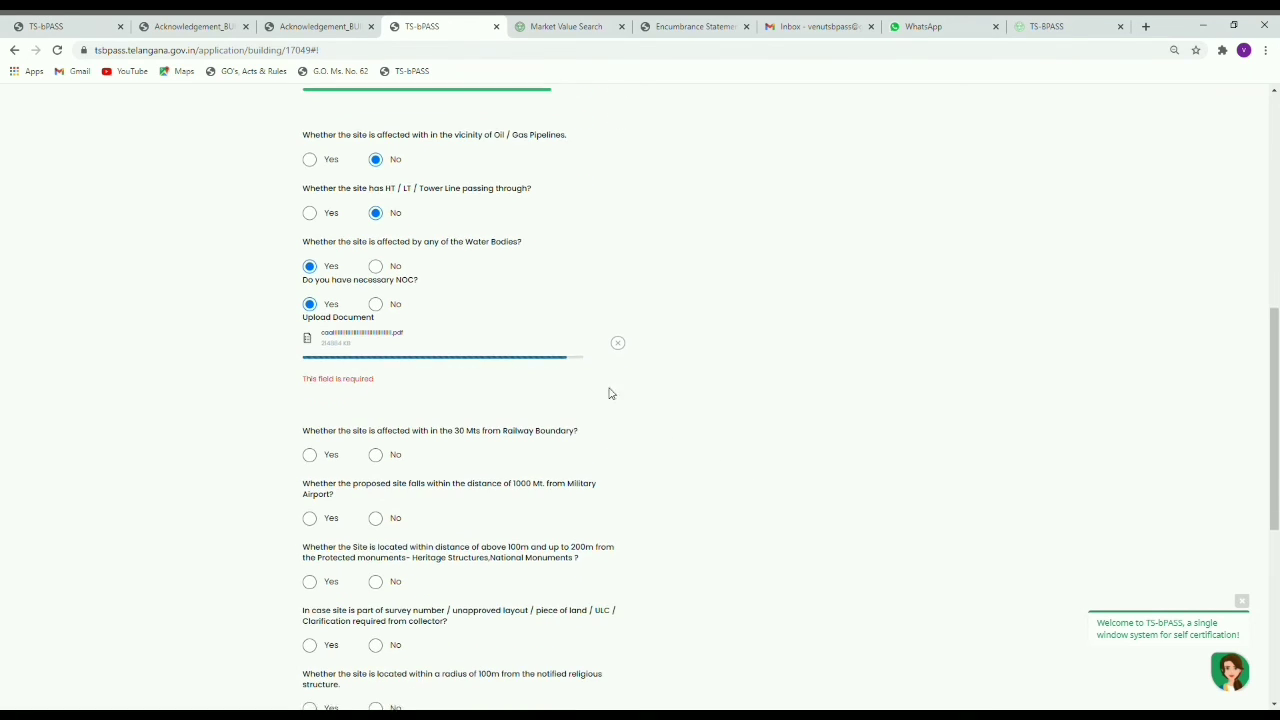
left_click(375, 426)
left_click(375, 488)
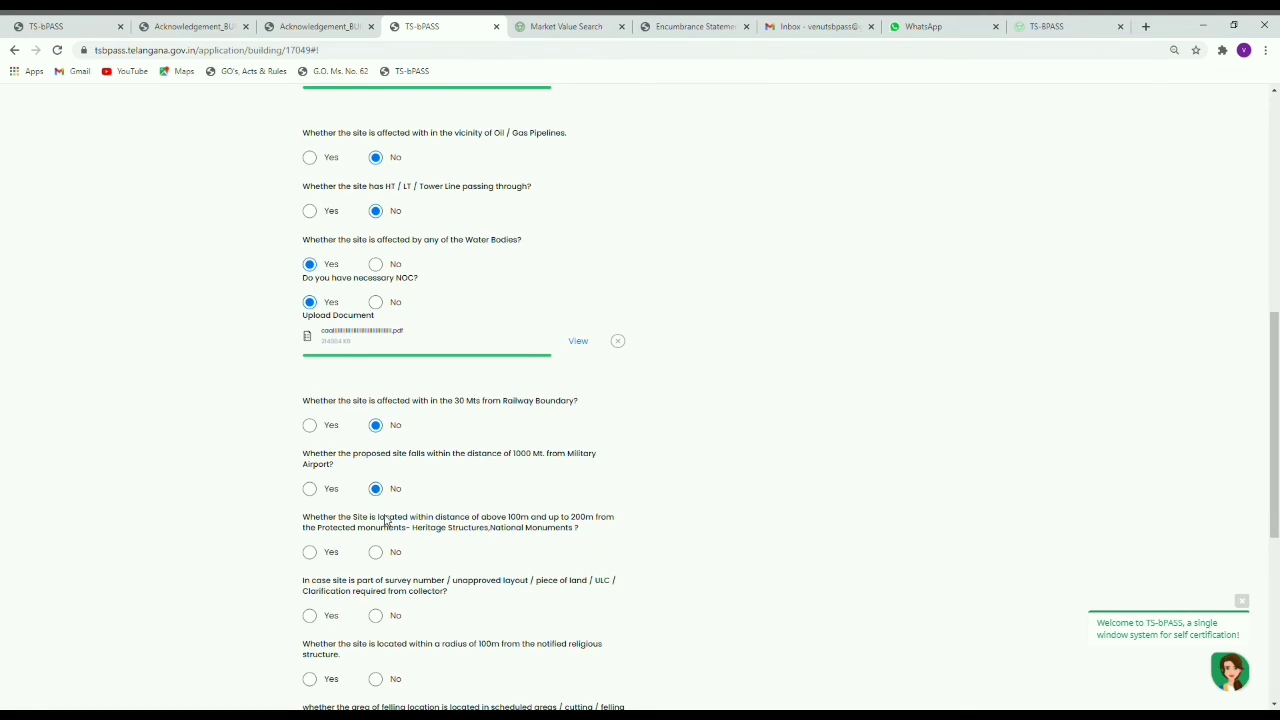
scroll(385, 450, "down", 2)
left_click(375, 352)
left_click(376, 415)
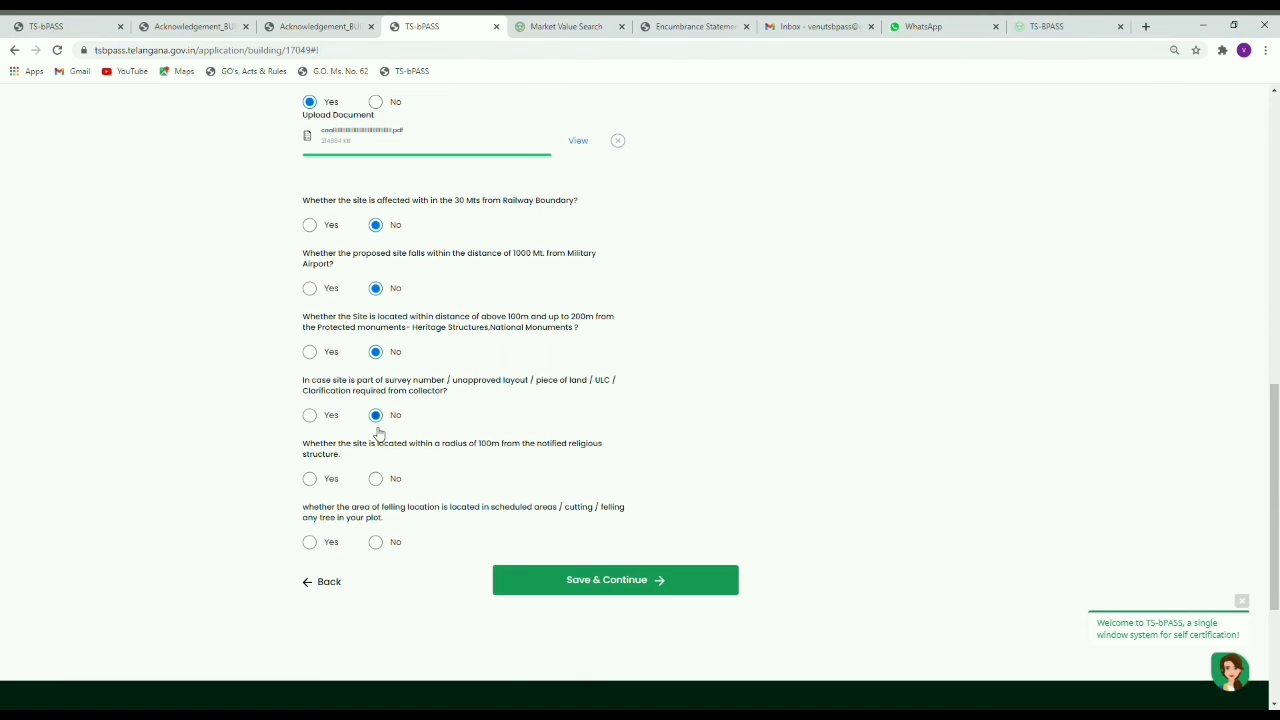
left_click(376, 479)
left_click(376, 543)
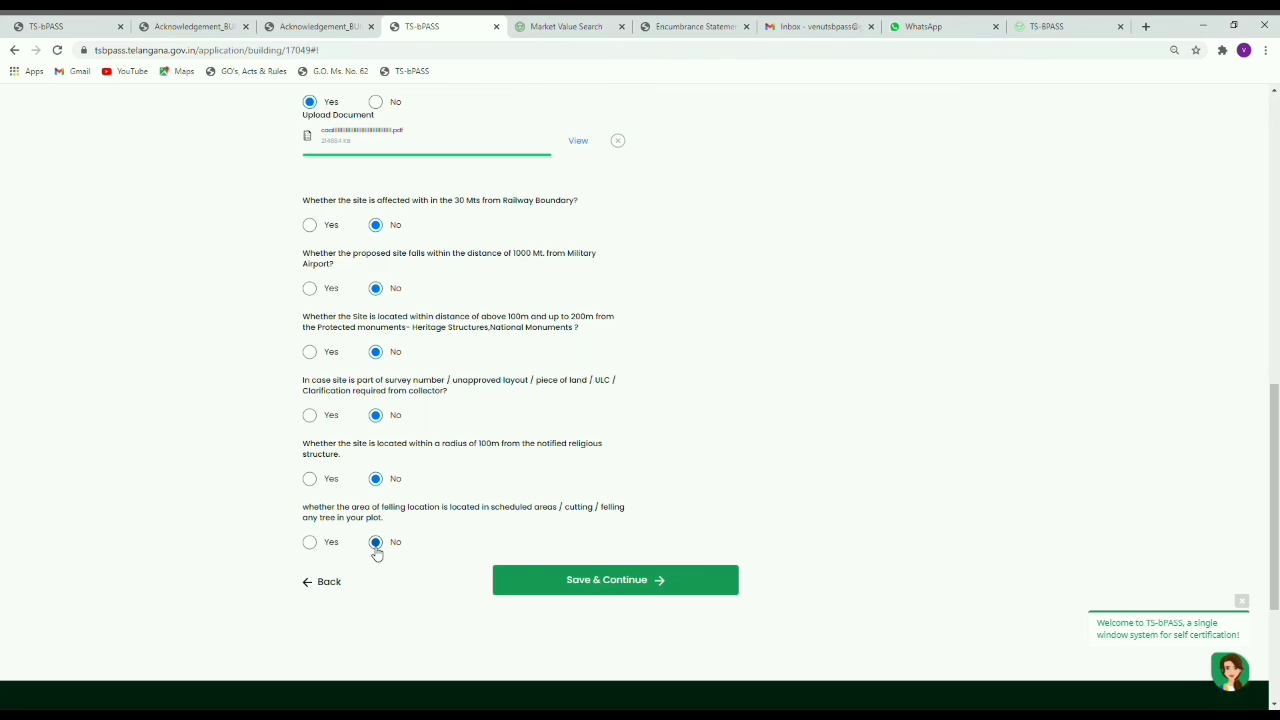
left_click(684, 588)
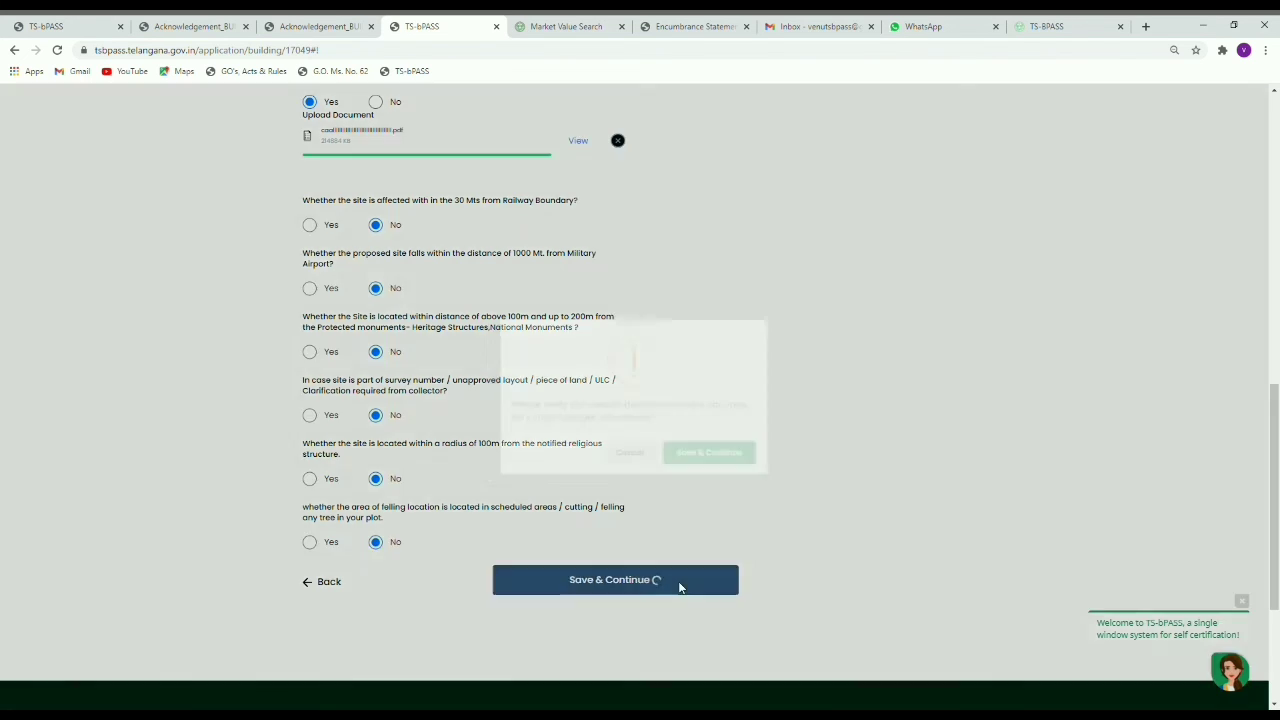
left_click(706, 460)
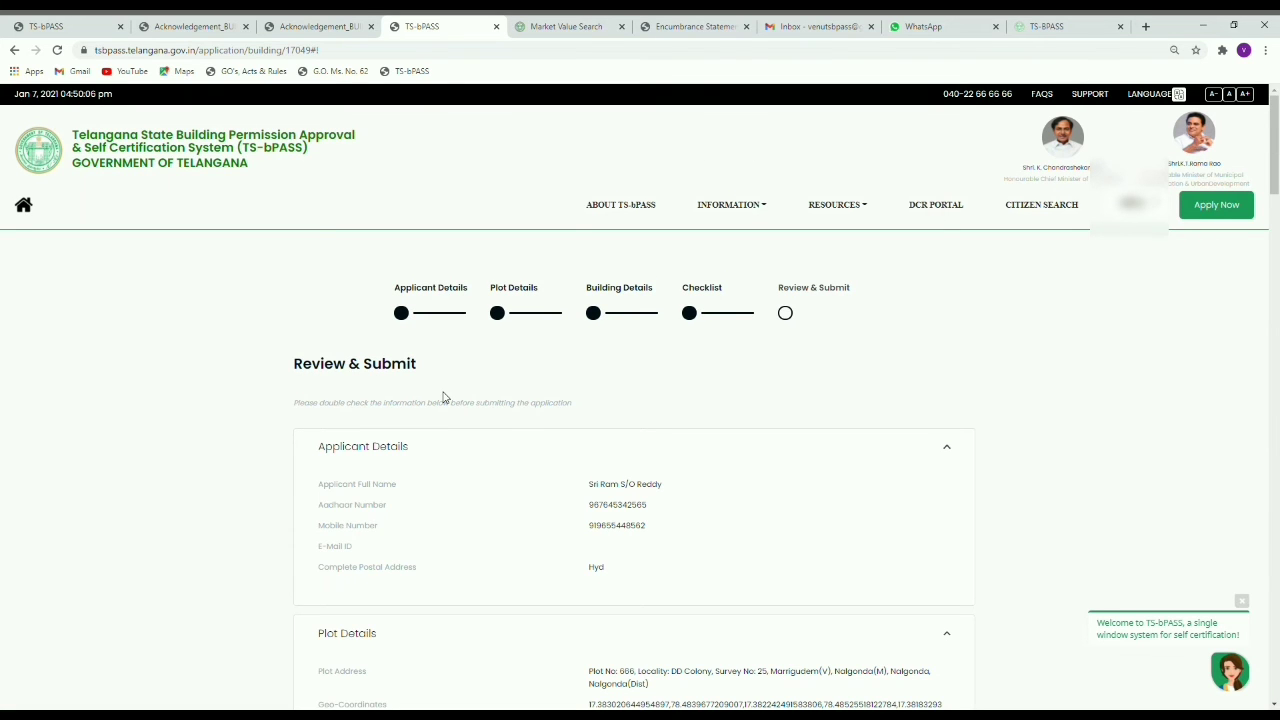
scroll(444, 397, "down", 6)
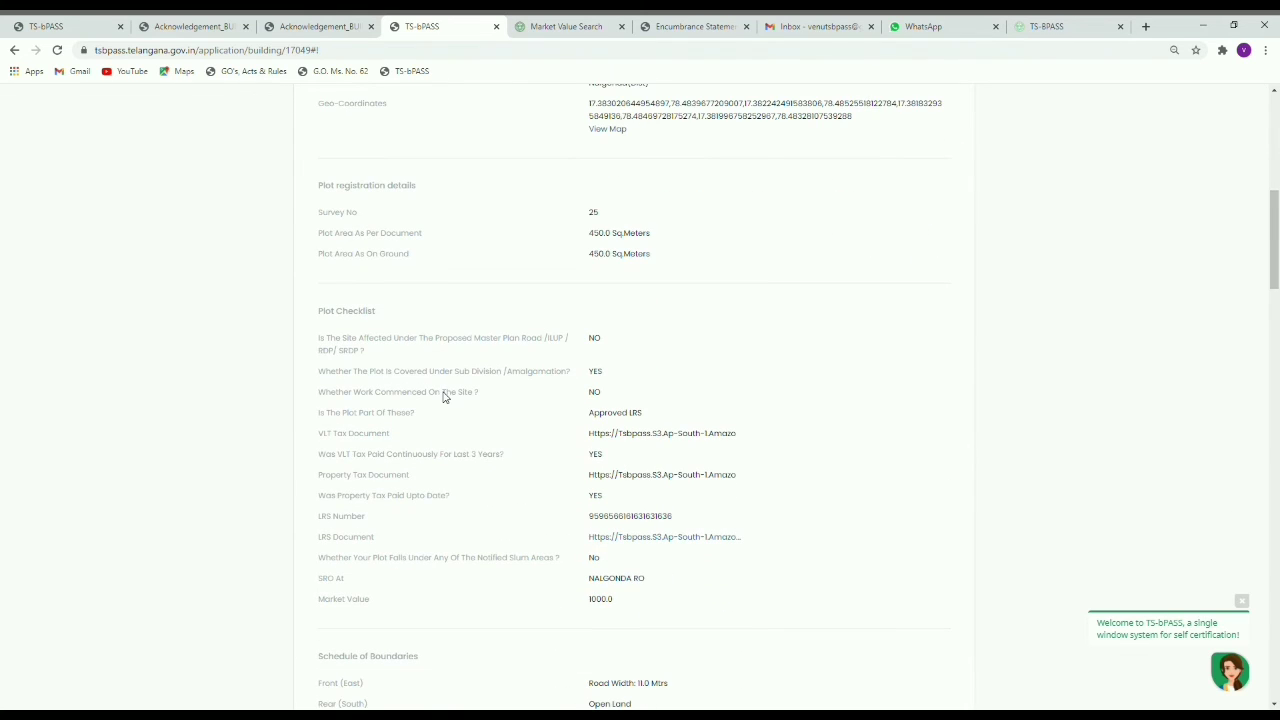
scroll(449, 397, "down", 1)
scroll(449, 397, "up", 2)
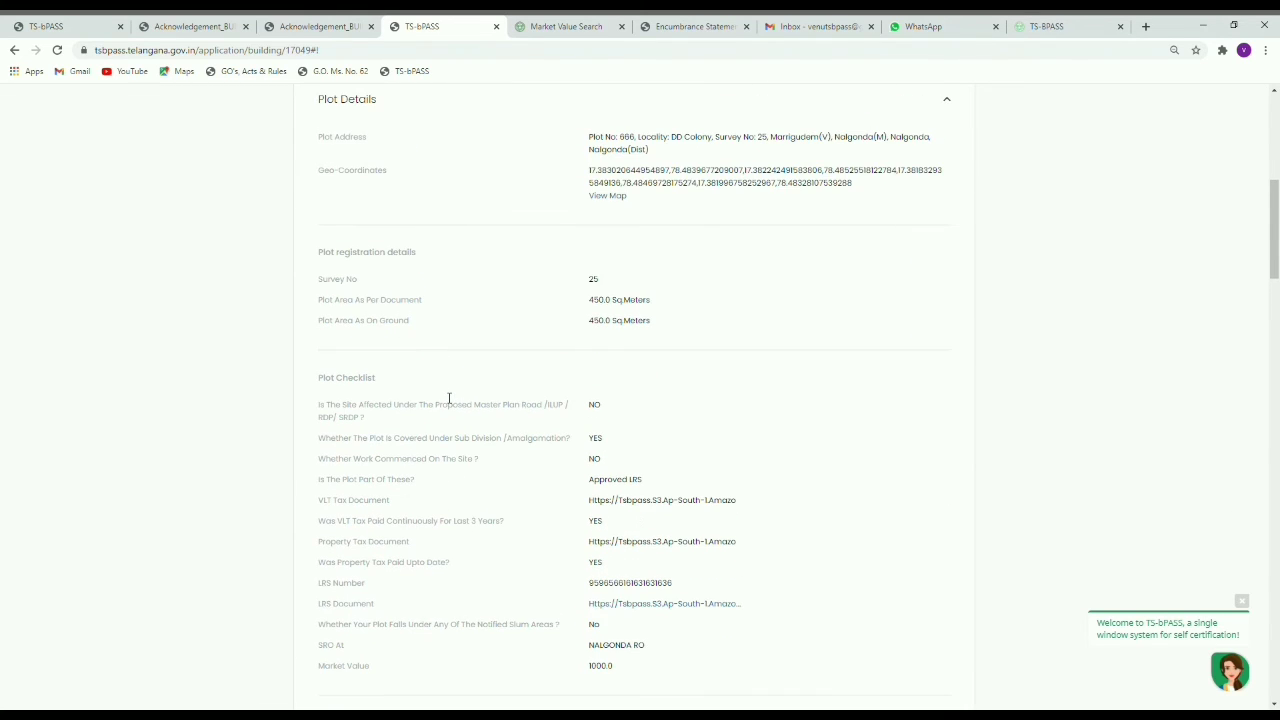
scroll(440, 412, "up", 1)
scroll(430, 424, "down", 7)
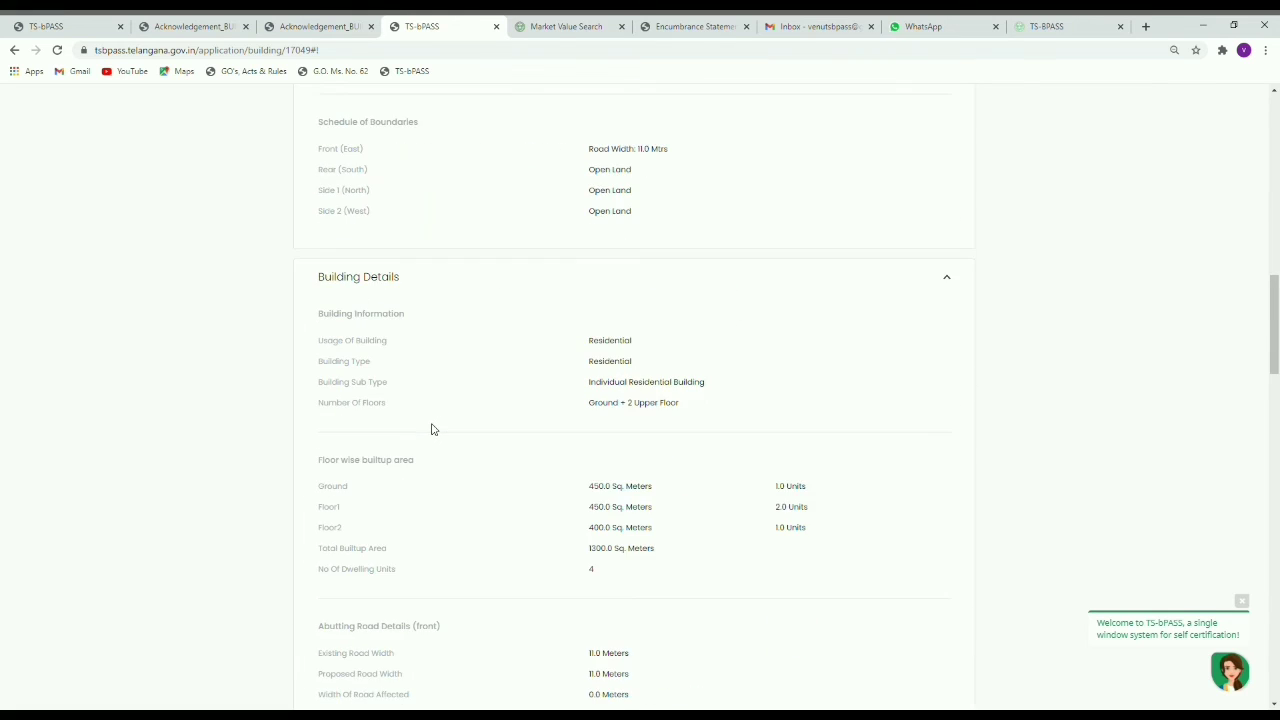
scroll(432, 428, "up", 3)
scroll(432, 428, "down", 9)
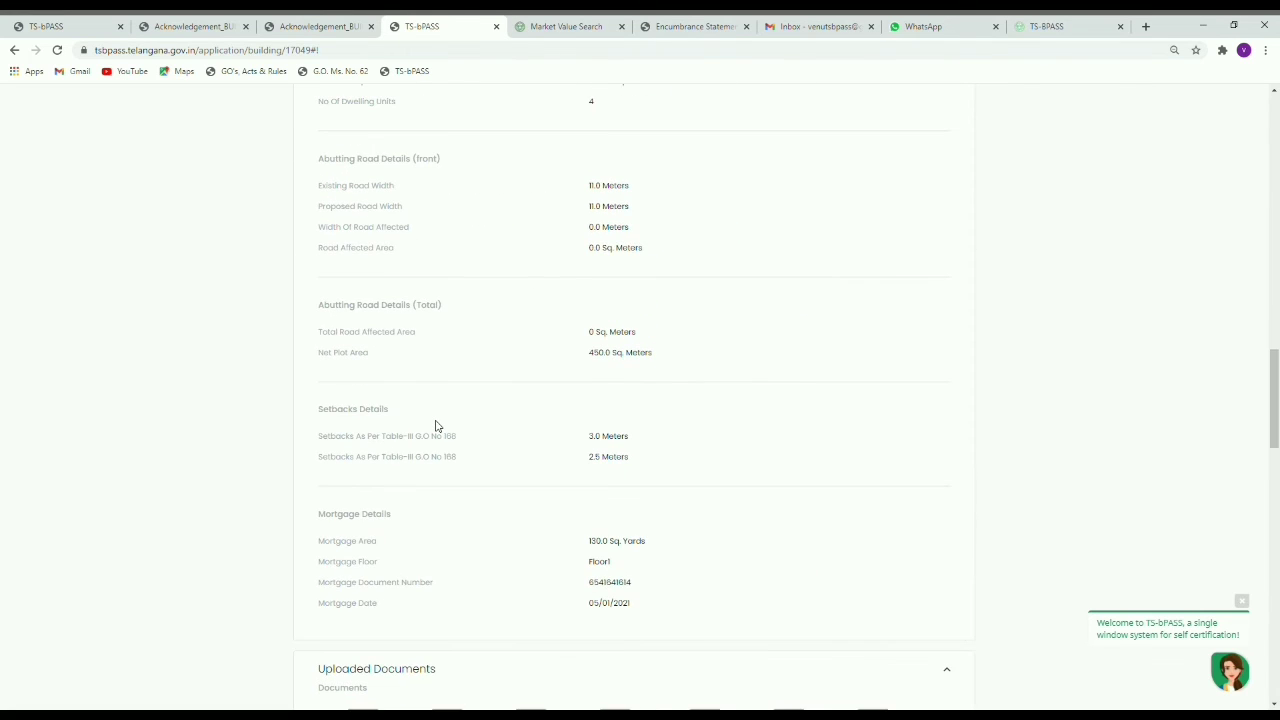
scroll(436, 426, "down", 1)
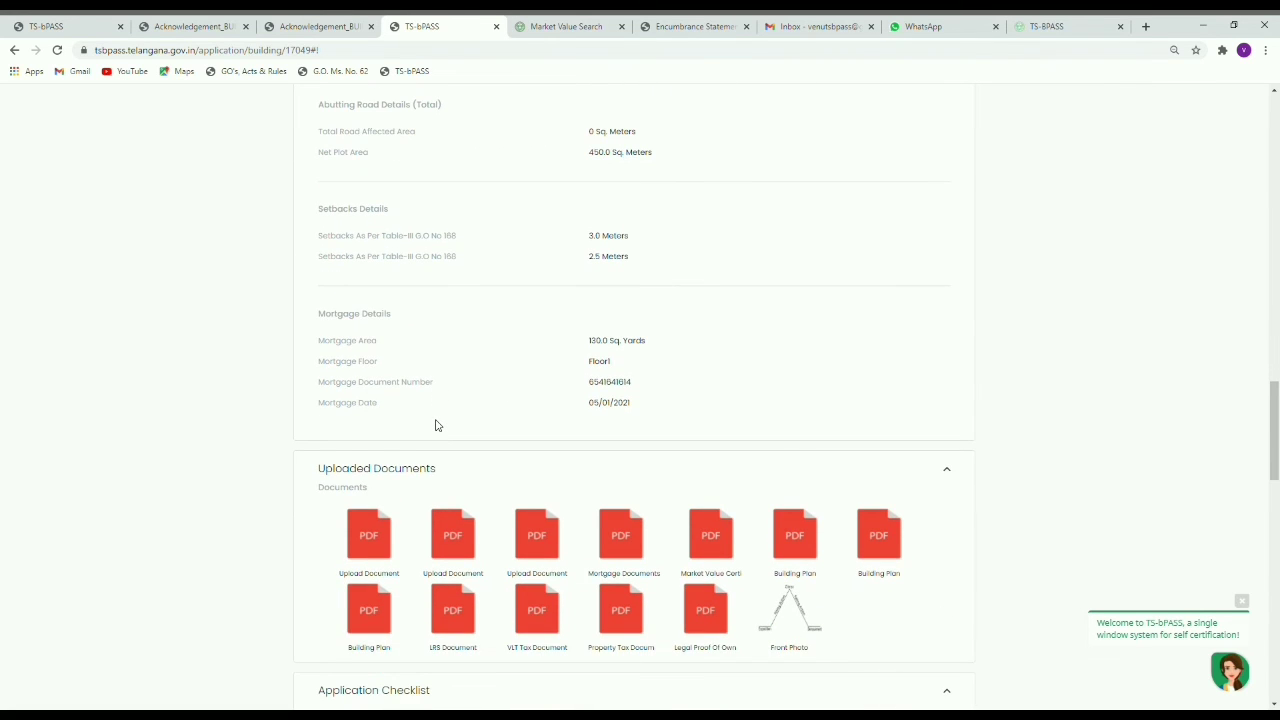
scroll(436, 425, "up", 8)
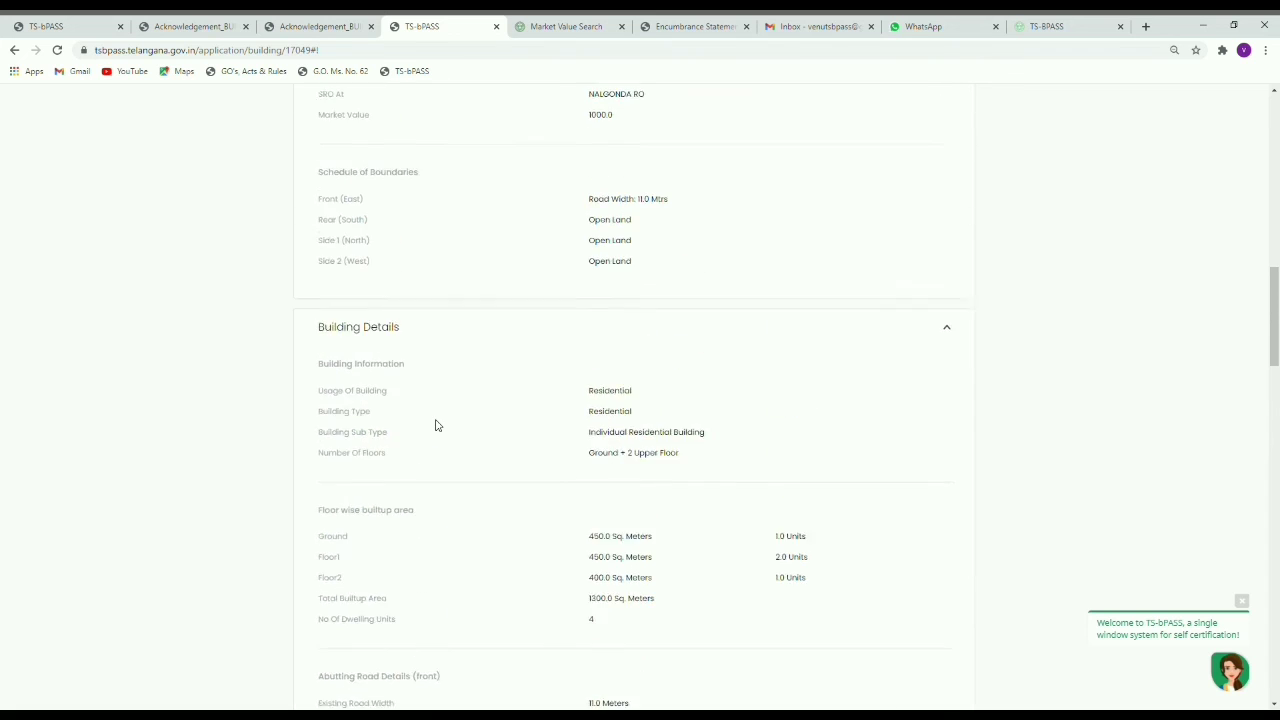
scroll(436, 425, "up", 10)
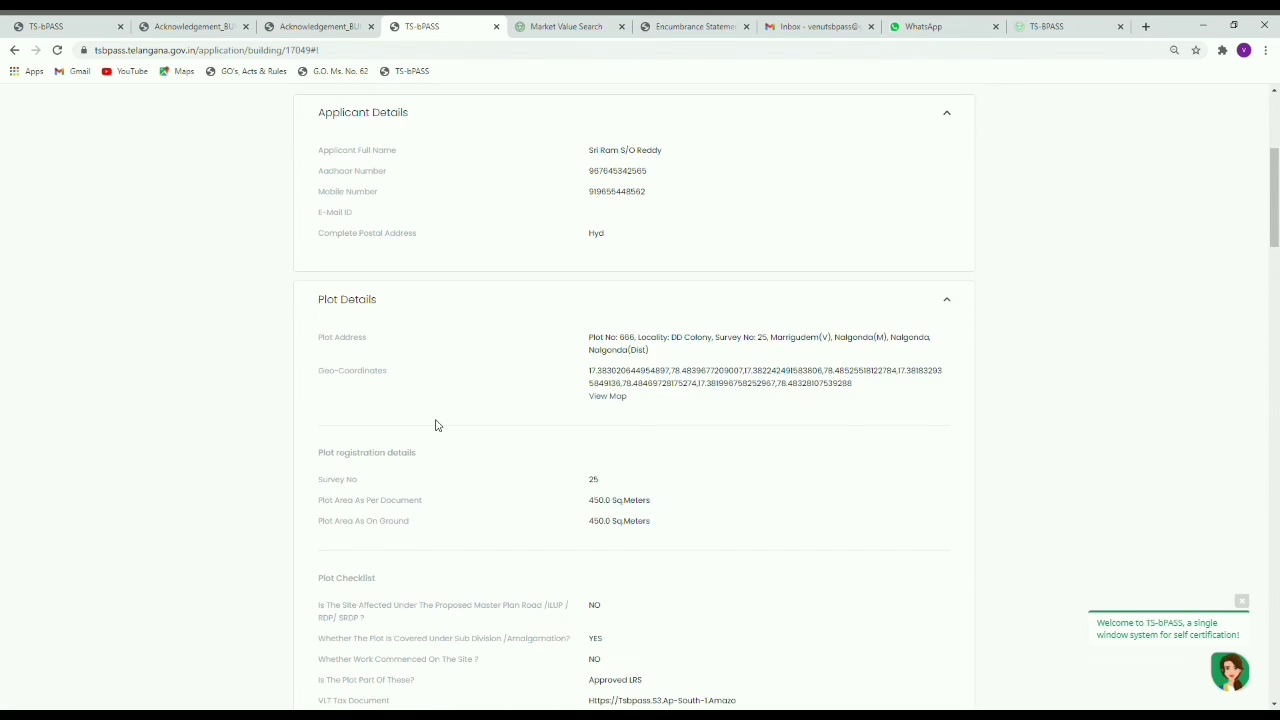
scroll(436, 425, "up", 4)
scroll(308, 309, "down", 3)
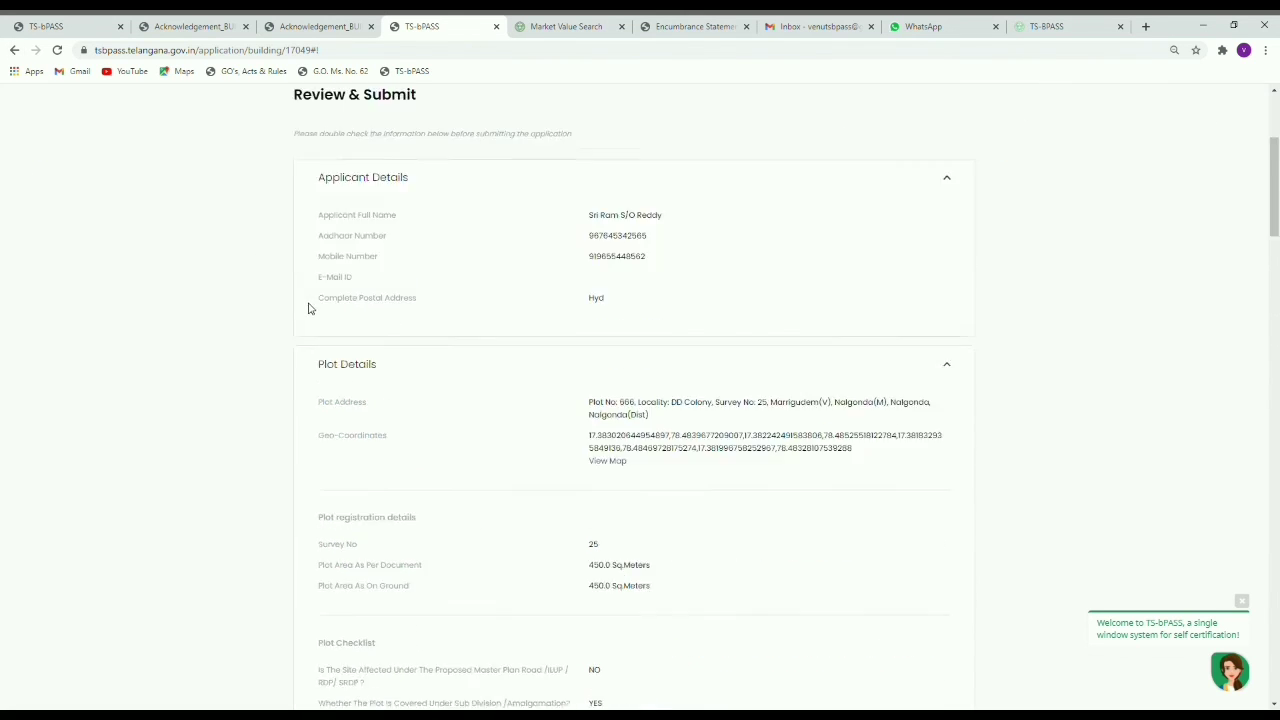
scroll(439, 343, "down", 10)
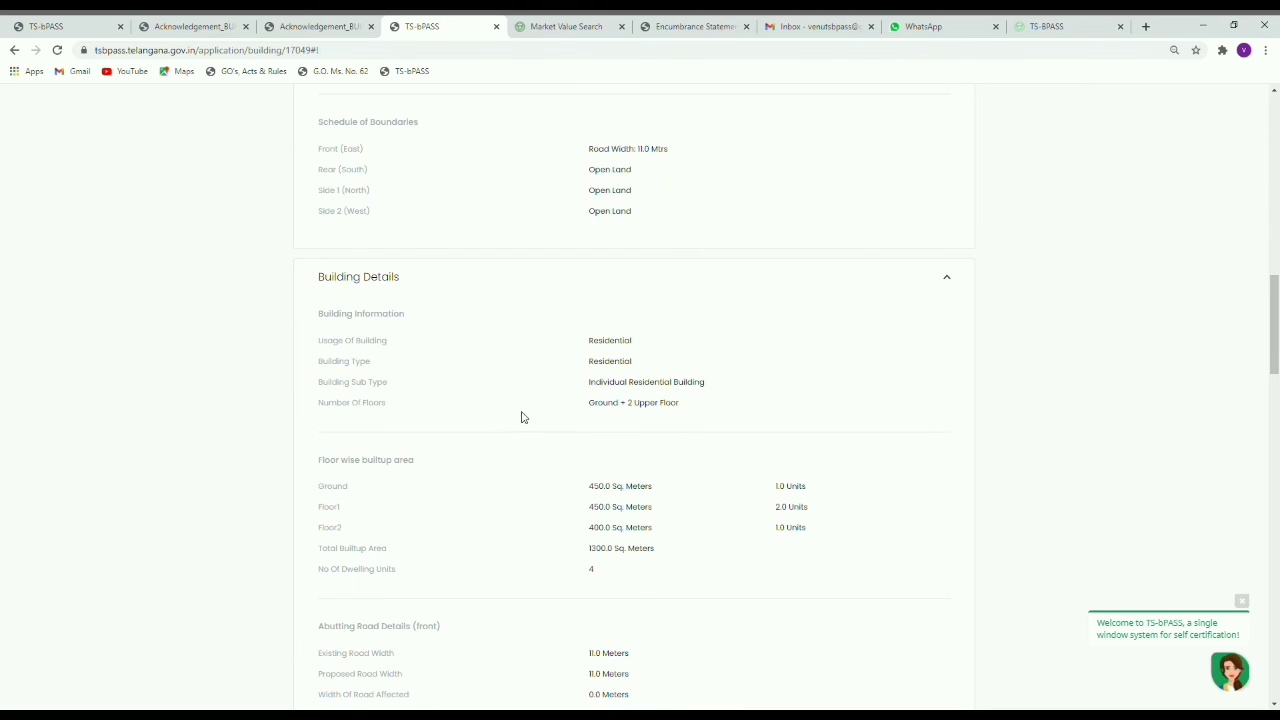
scroll(521, 417, "down", 3)
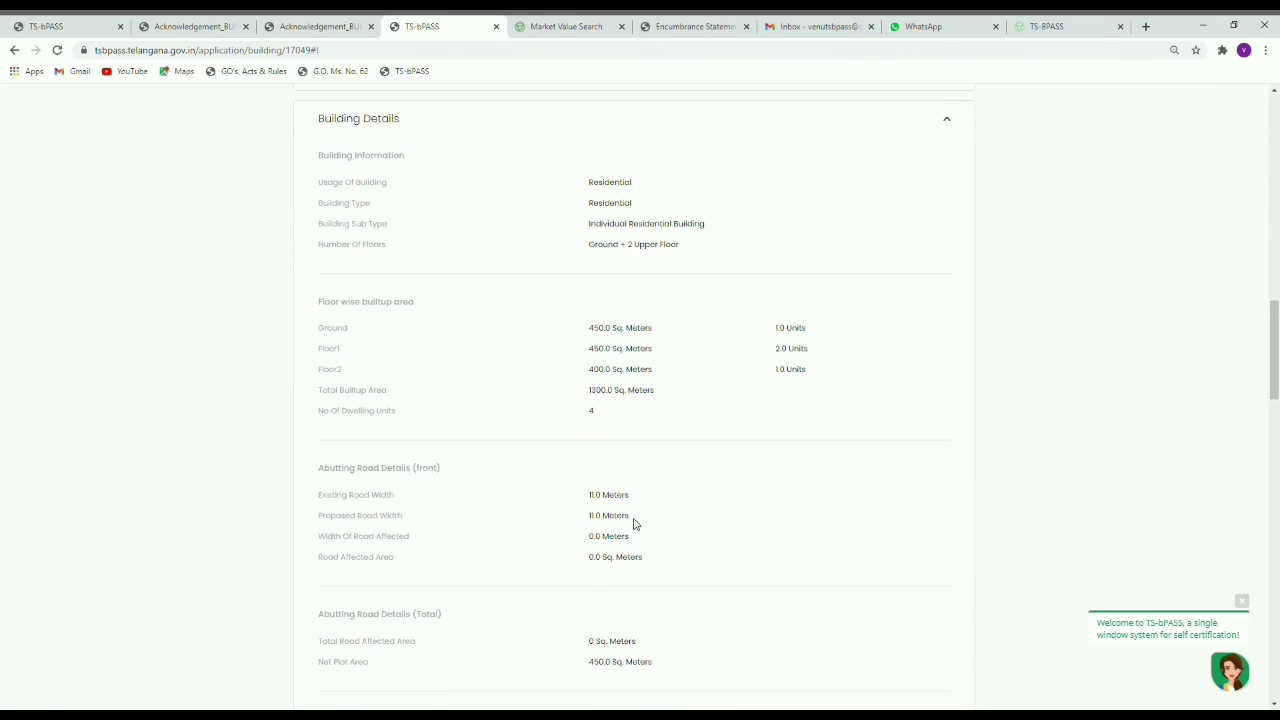
scroll(634, 523, "down", 6)
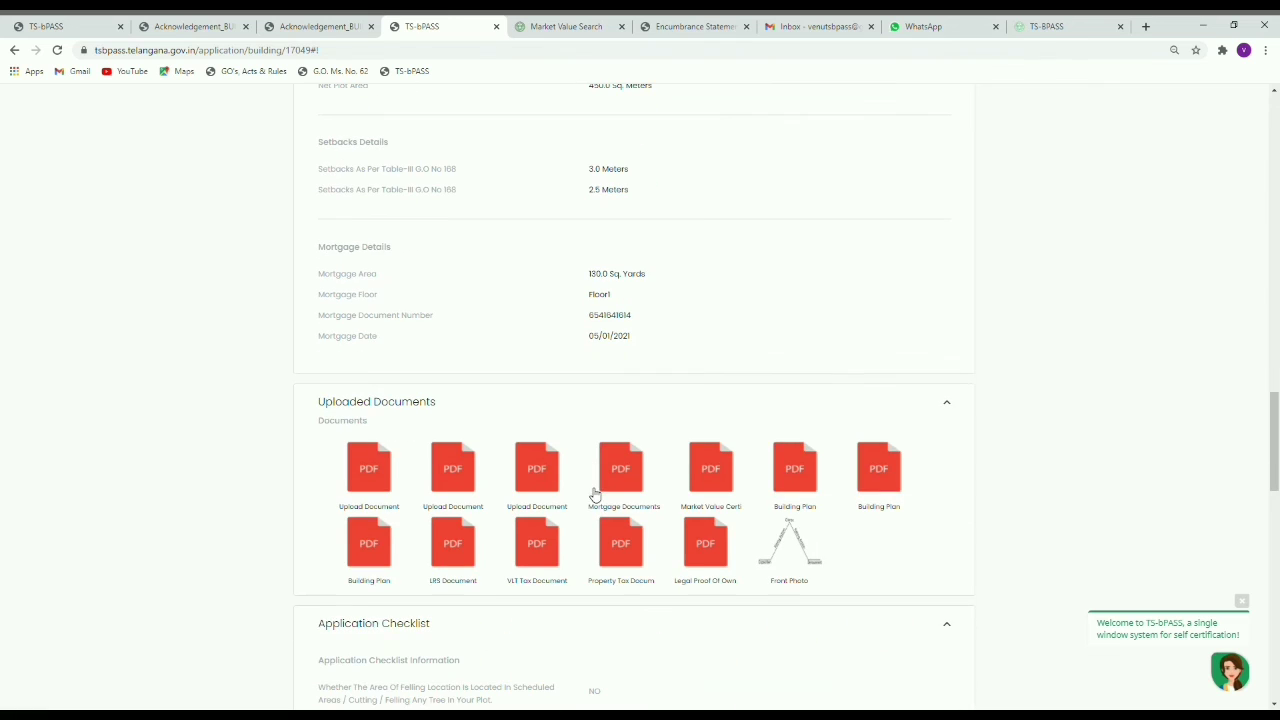
scroll(600, 488, "down", 5)
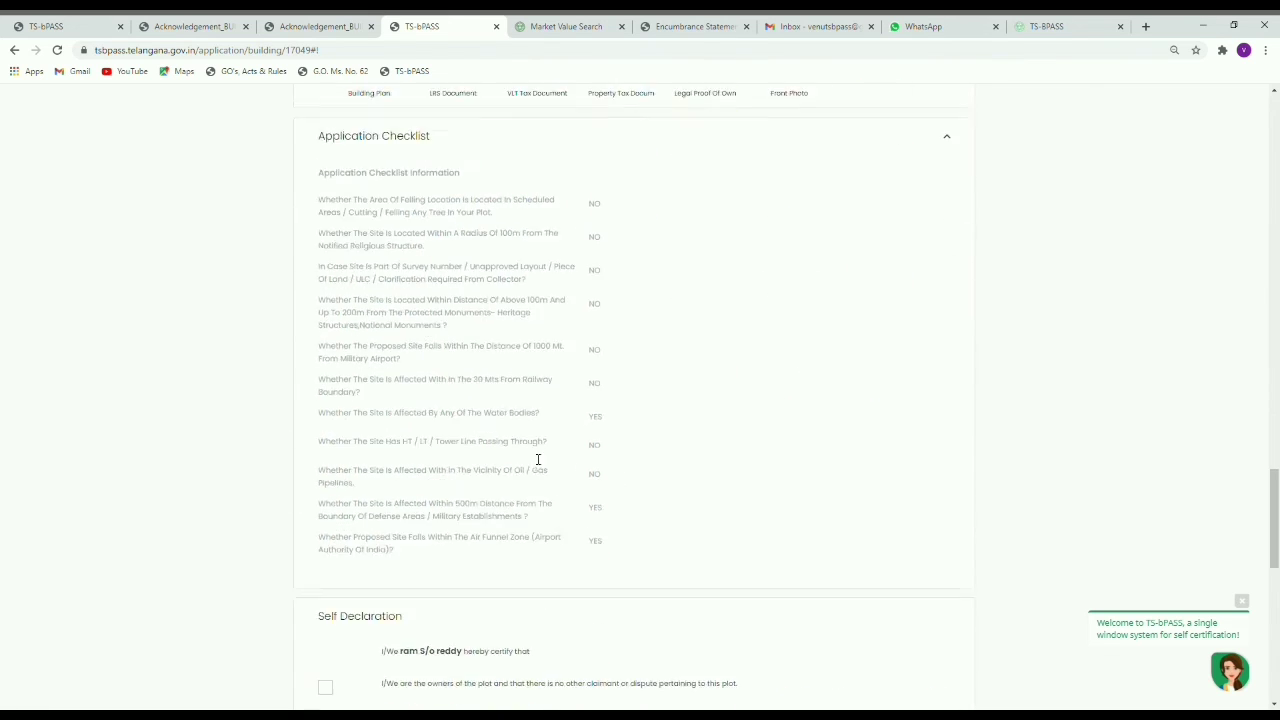
scroll(538, 459, "down", 3)
Step: Tick all nine self-declaration statements, from plot ownership to the last one
left_click(325, 373)
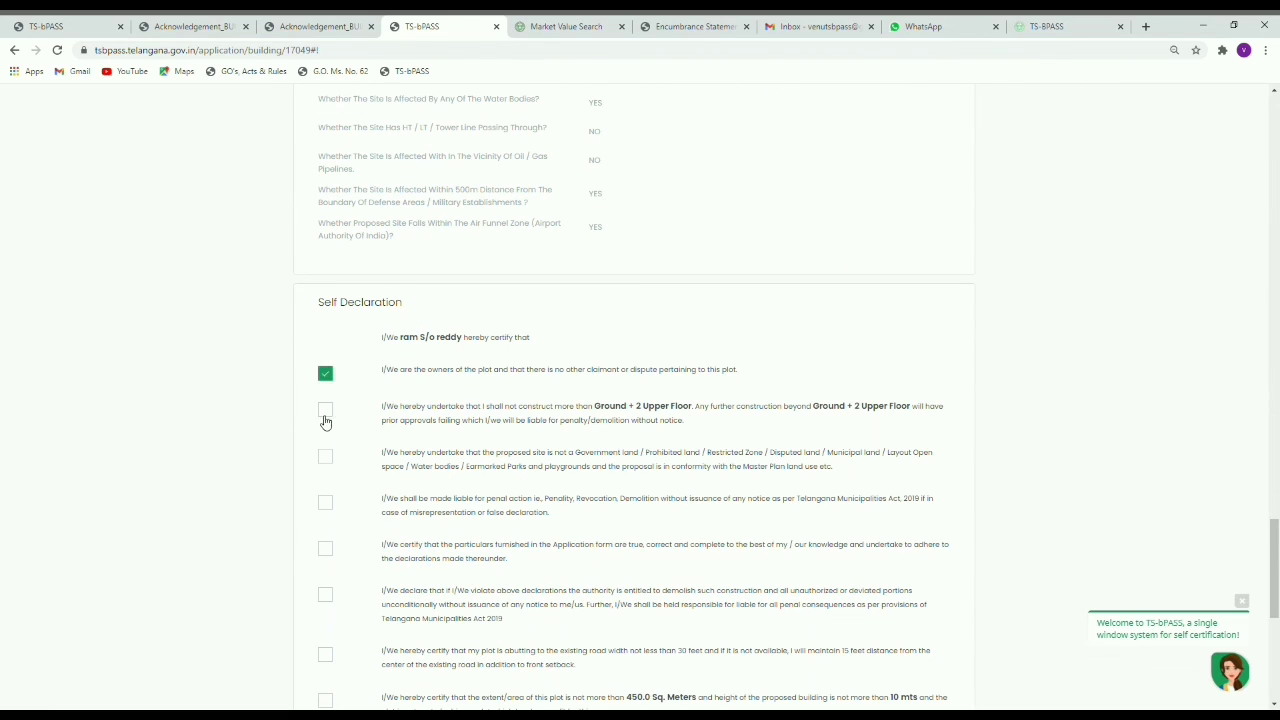
left_click(326, 410)
scroll(326, 410, "down", 1)
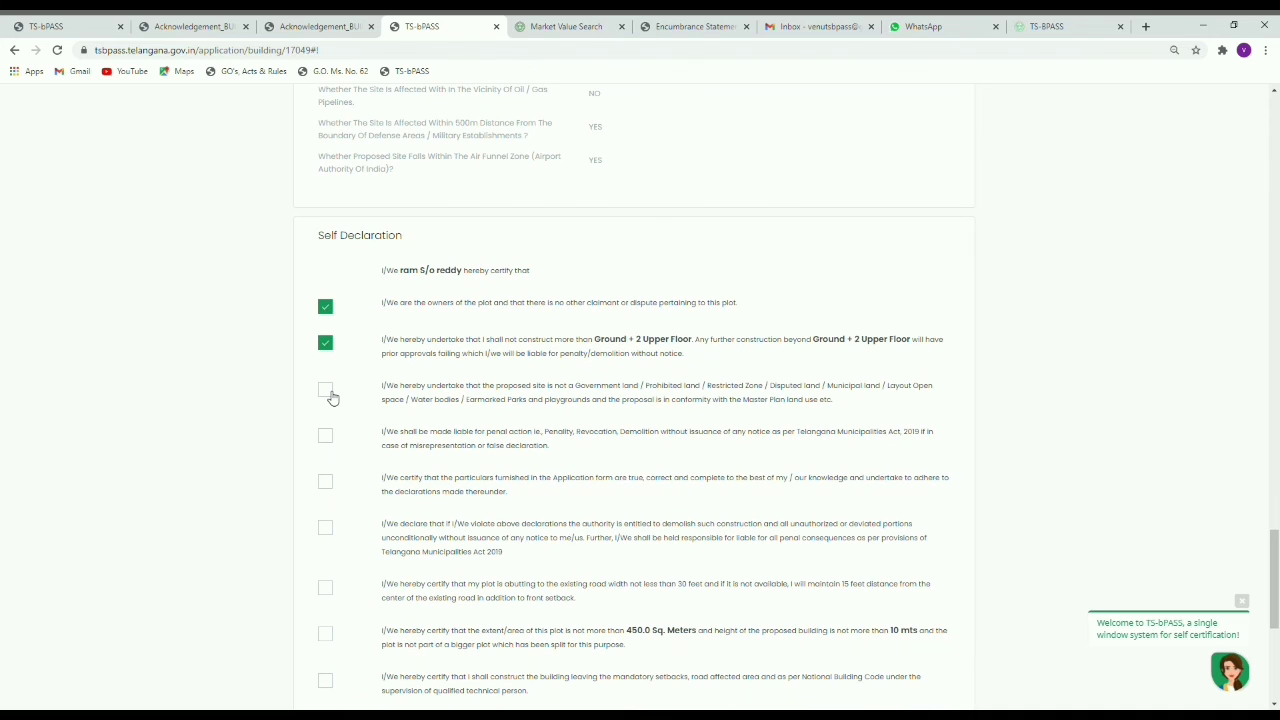
left_click(326, 391)
left_click(326, 436)
left_click(324, 481)
scroll(357, 480, "down", 2)
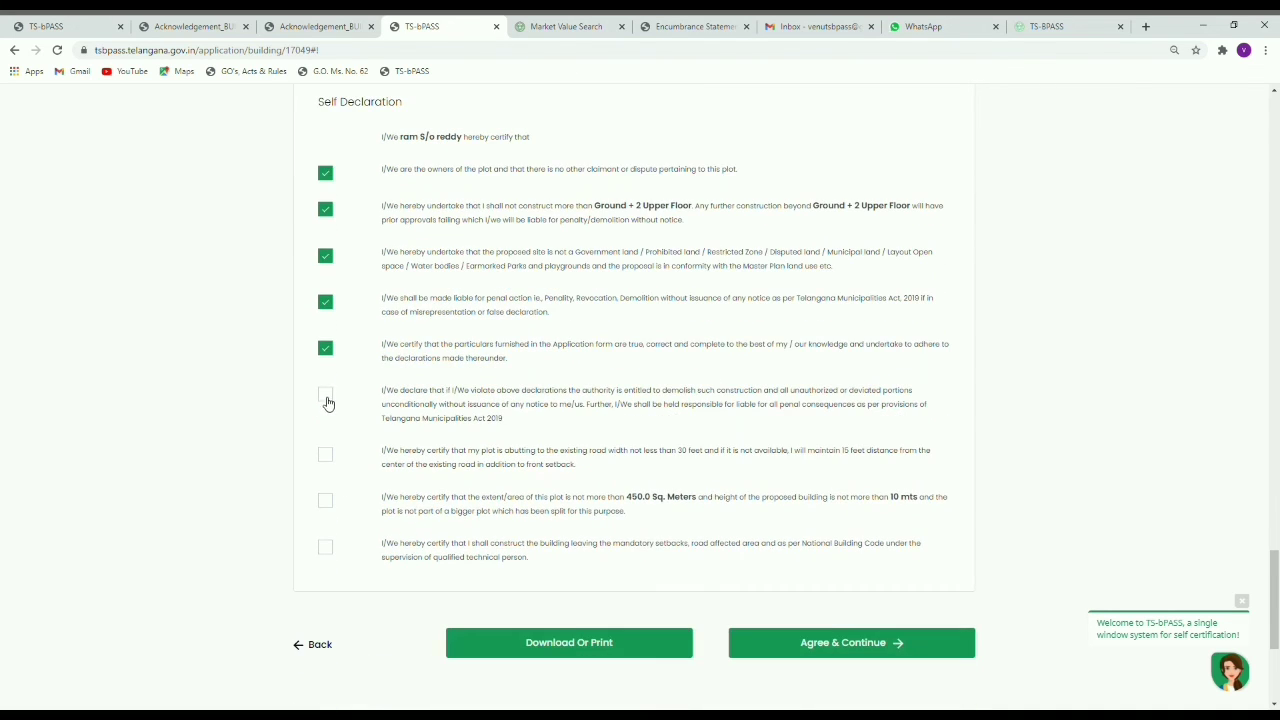
left_click(327, 396)
left_click(327, 457)
left_click(328, 501)
left_click(328, 549)
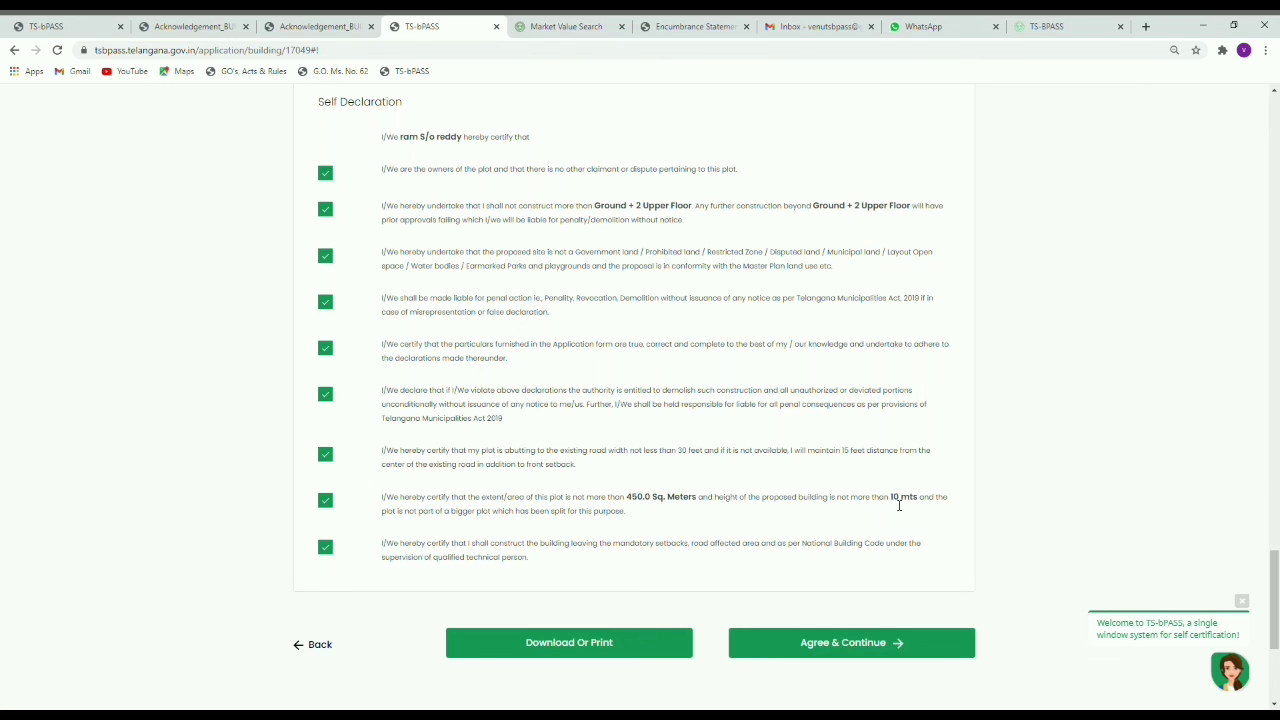
Step: Review the 10 mts height limit and Municipalities Act 2019 penalty clause, then agree and continue to payment
left_click_drag(891, 499, 922, 504)
left_click(868, 497)
left_click_drag(792, 298, 921, 311)
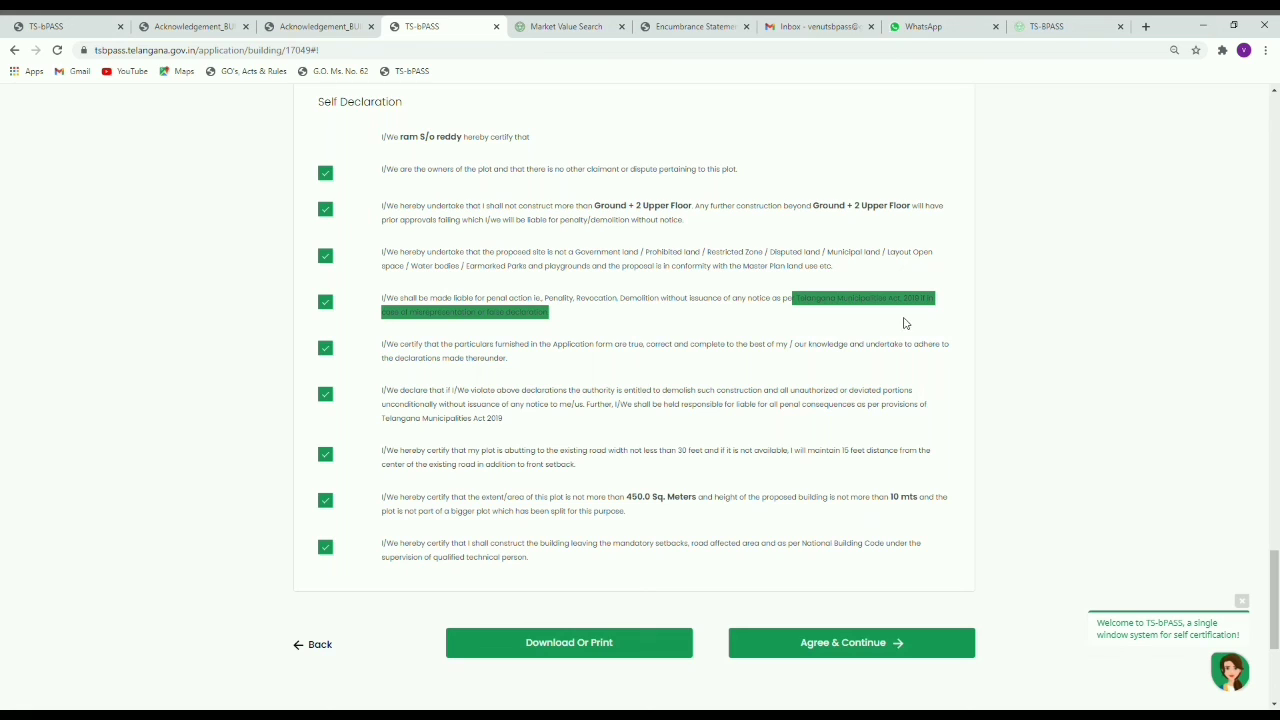
left_click(904, 323)
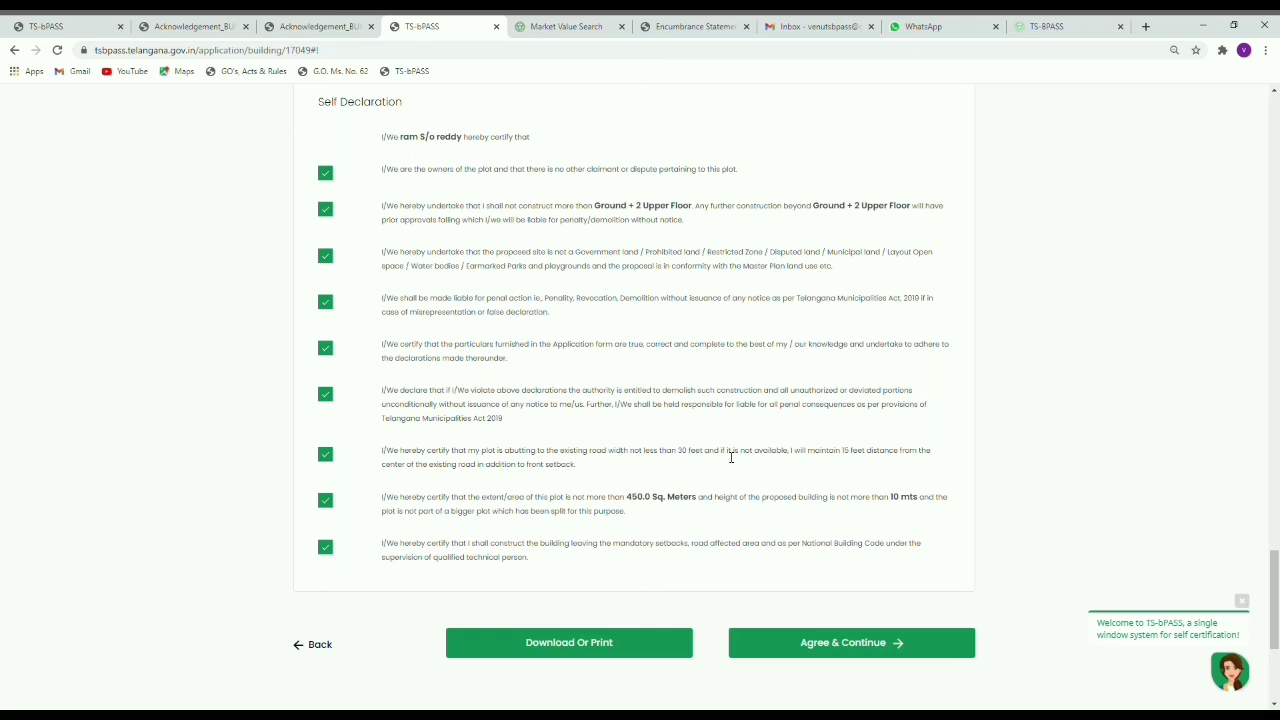
scroll(767, 485, "down", 2)
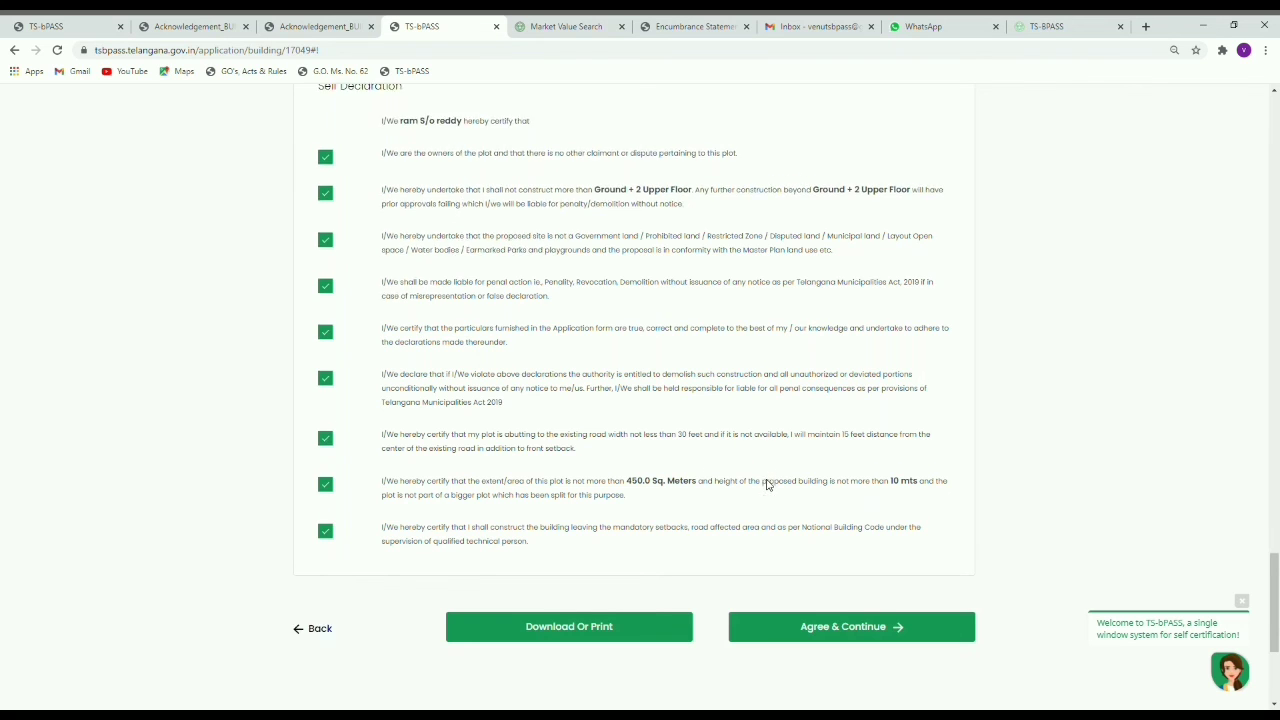
left_click(865, 578)
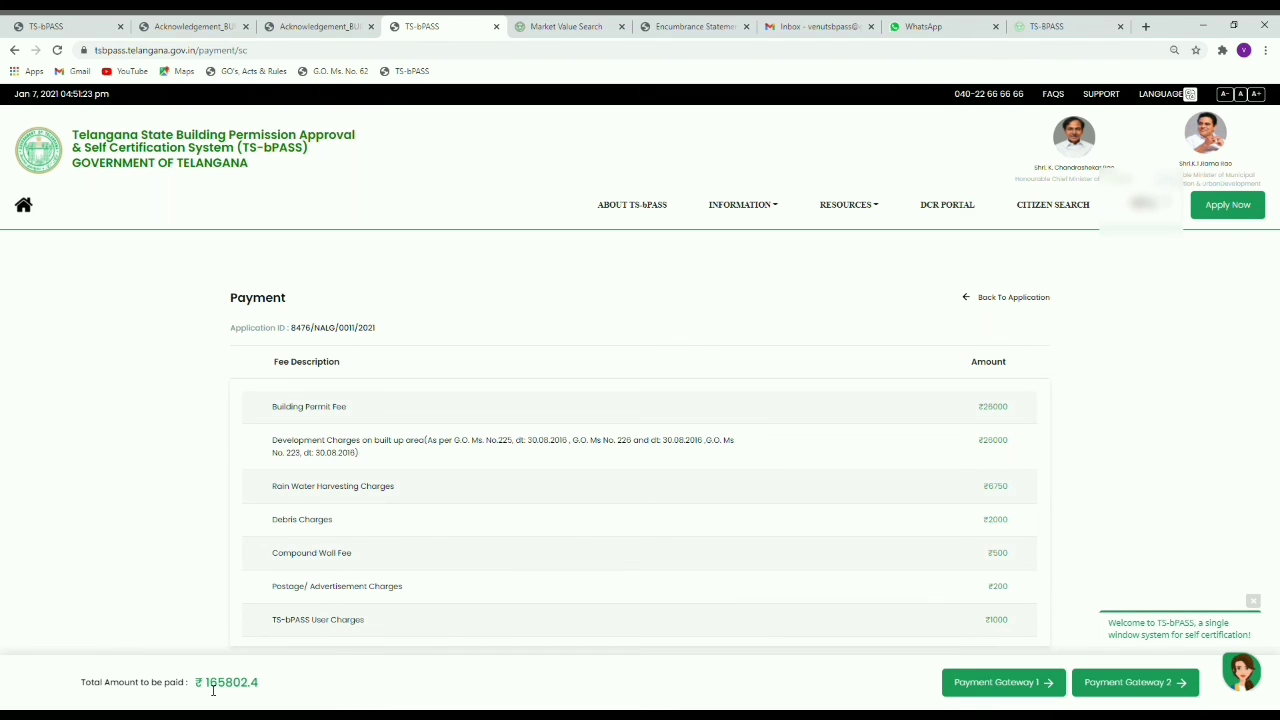
Step: Open Payment Gateway 2 for the fees, close its popup, and open Payment Gateway 2 again
scroll(655, 530, "down", 2)
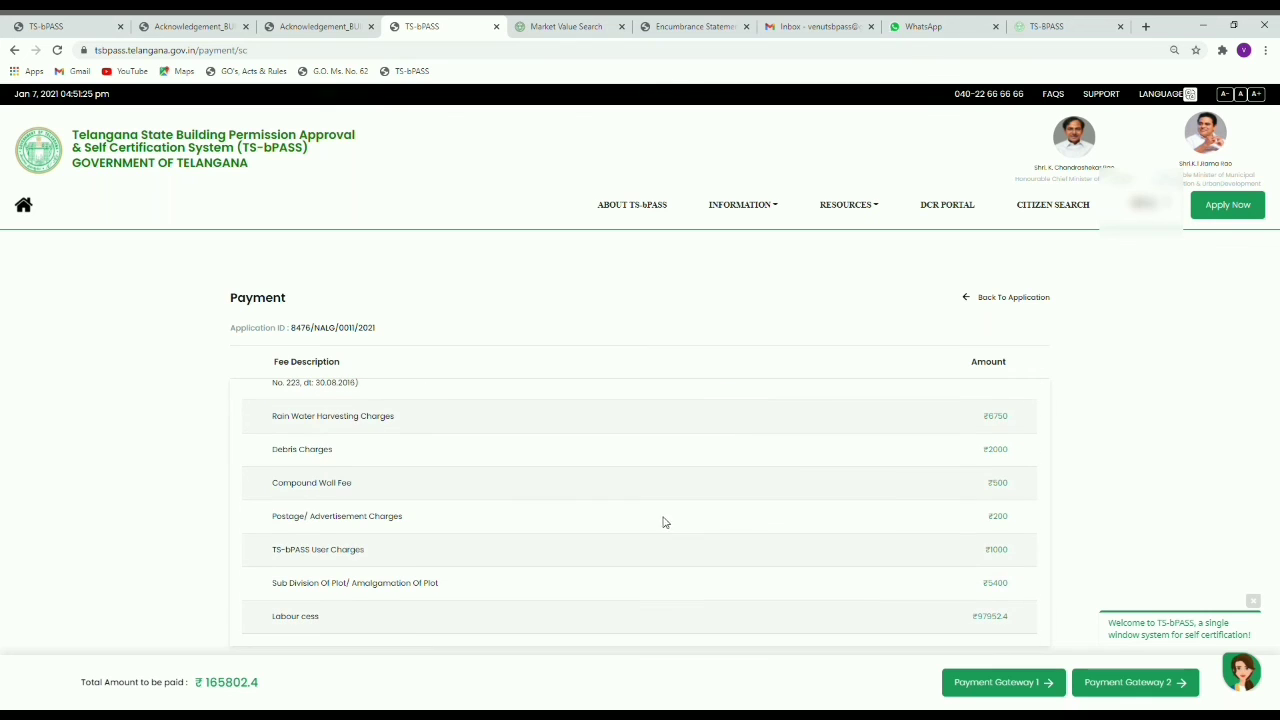
left_click(1118, 680)
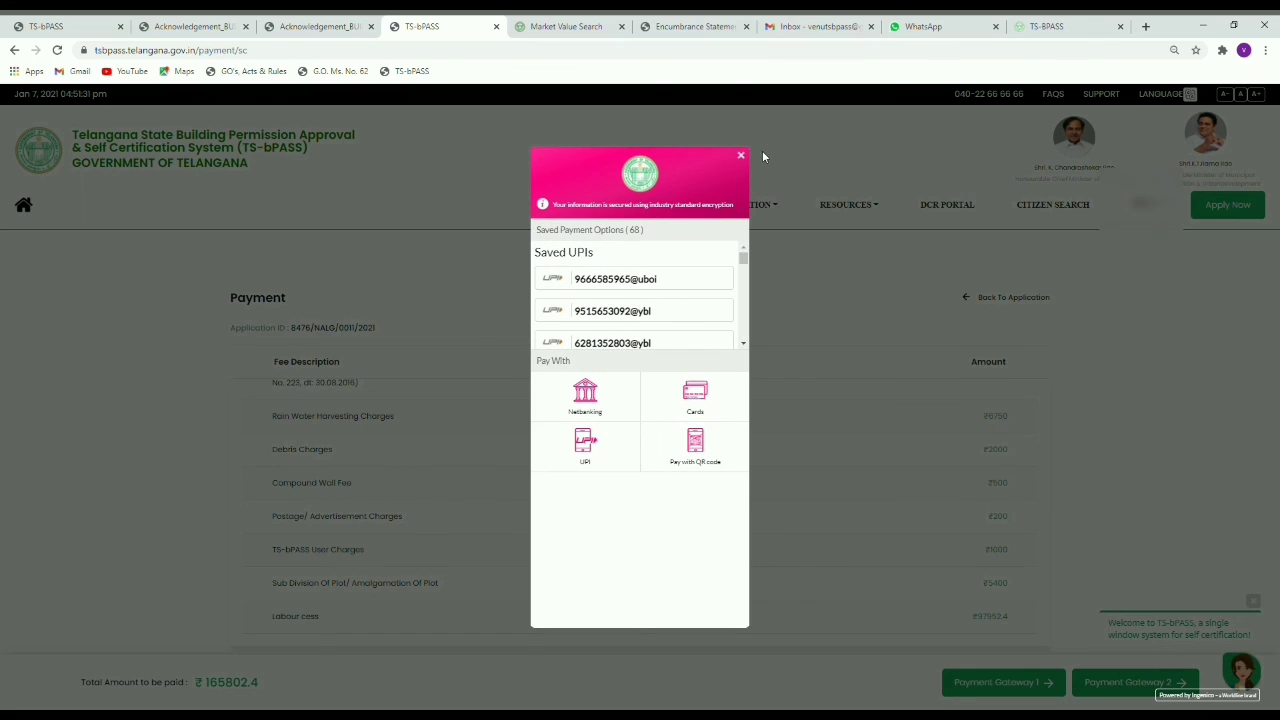
left_click(741, 156)
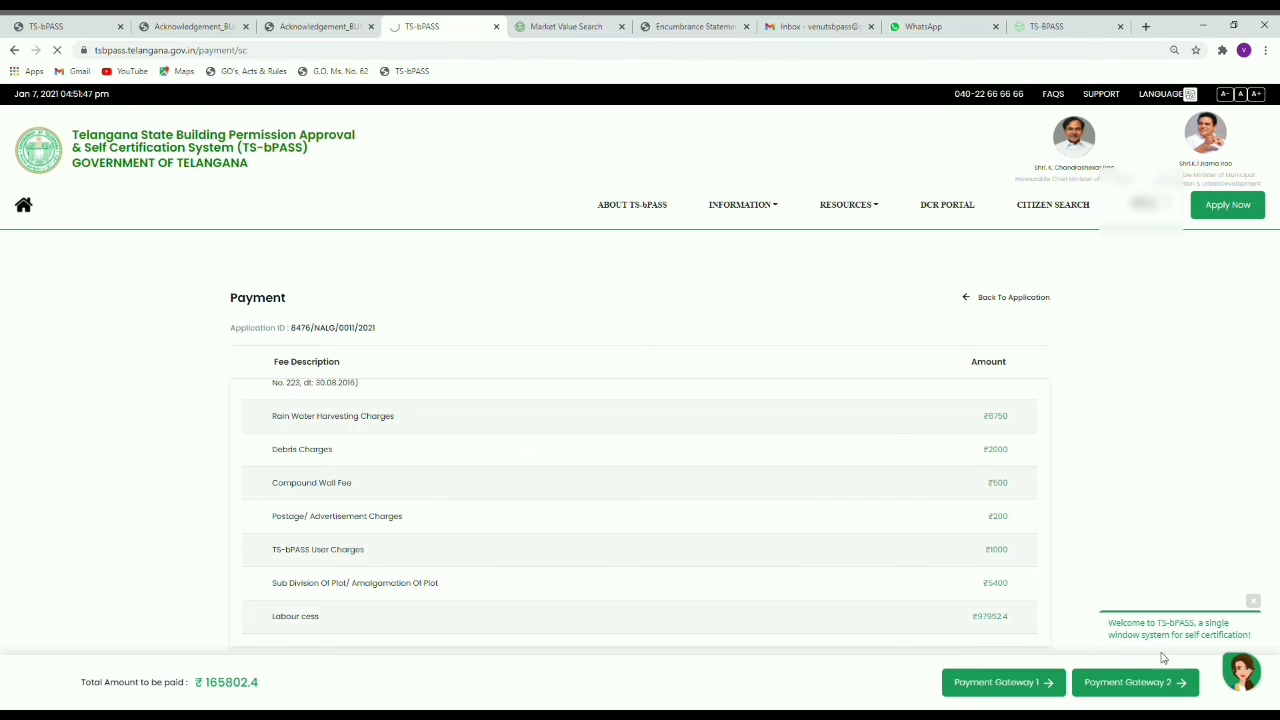
left_click(1150, 683)
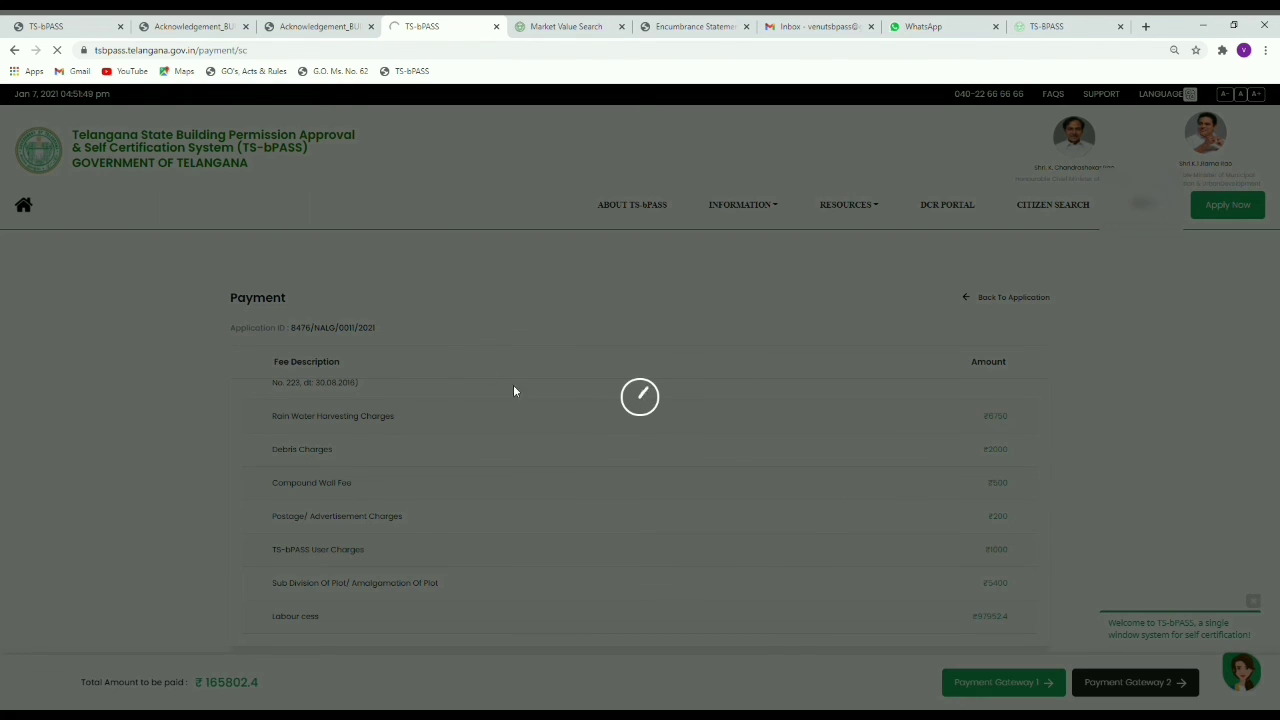